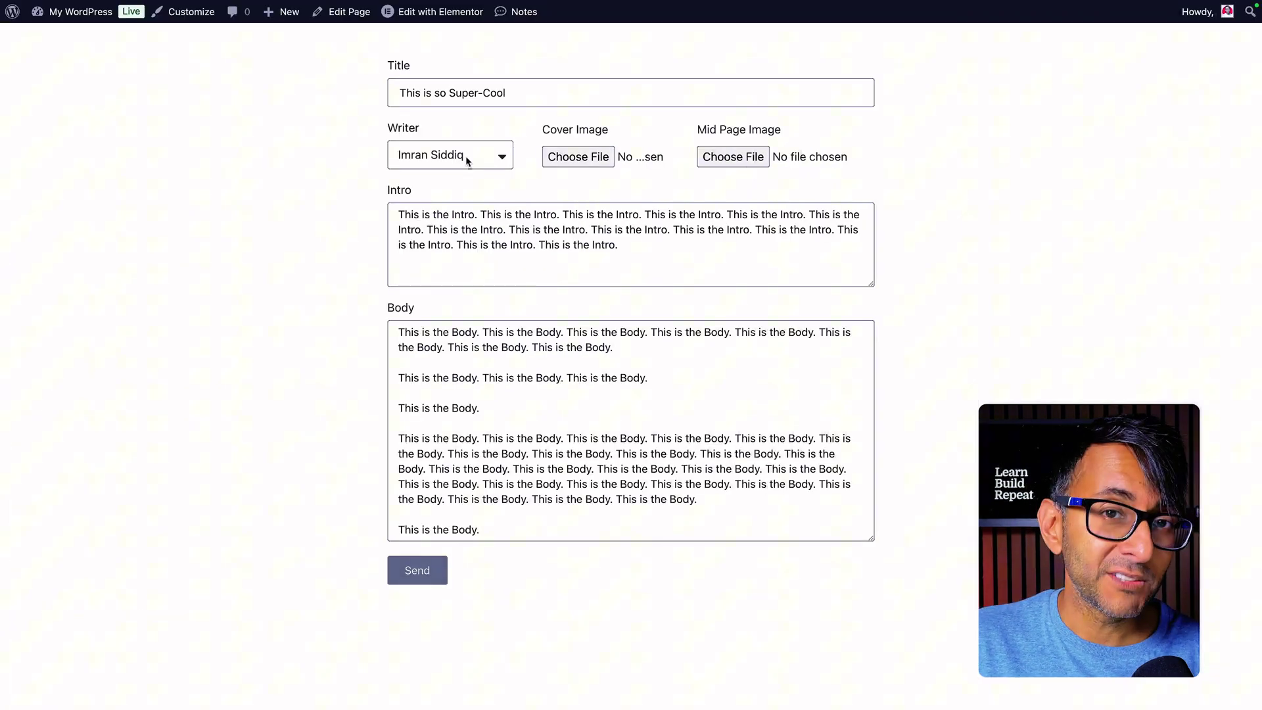
Step: Keep the first writer in the list, attach WebP files as cover and mid page images, and submit the article form
{"action": "left_click", "coordinate": [468, 161]}
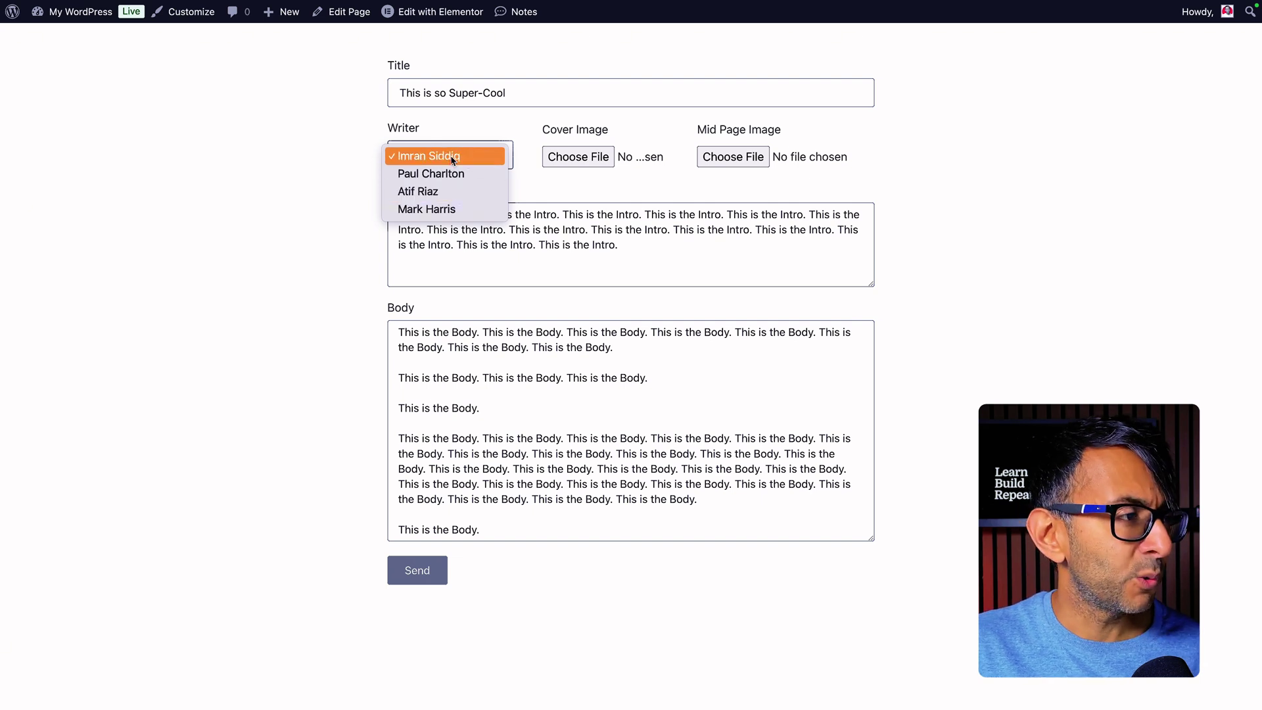
{"action": "left_click", "coordinate": [453, 157]}
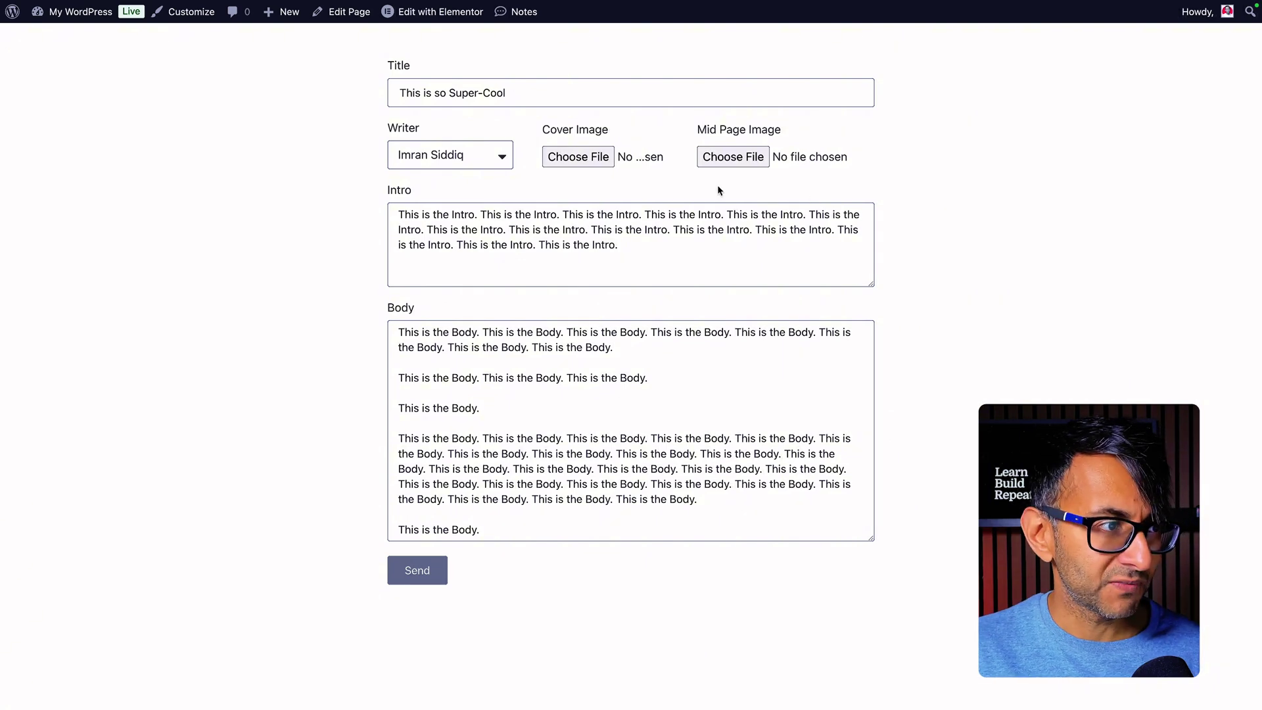
{"action": "left_click", "coordinate": [578, 157]}
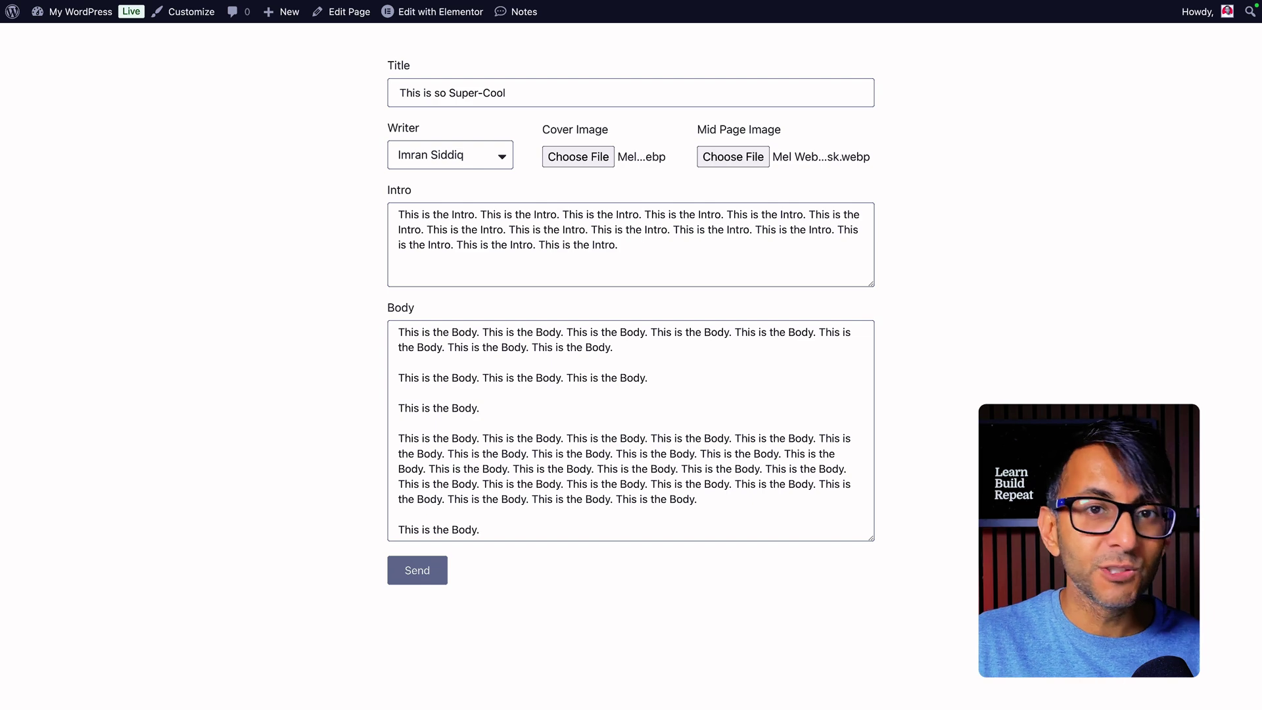
{"action": "left_click", "coordinate": [424, 573]}
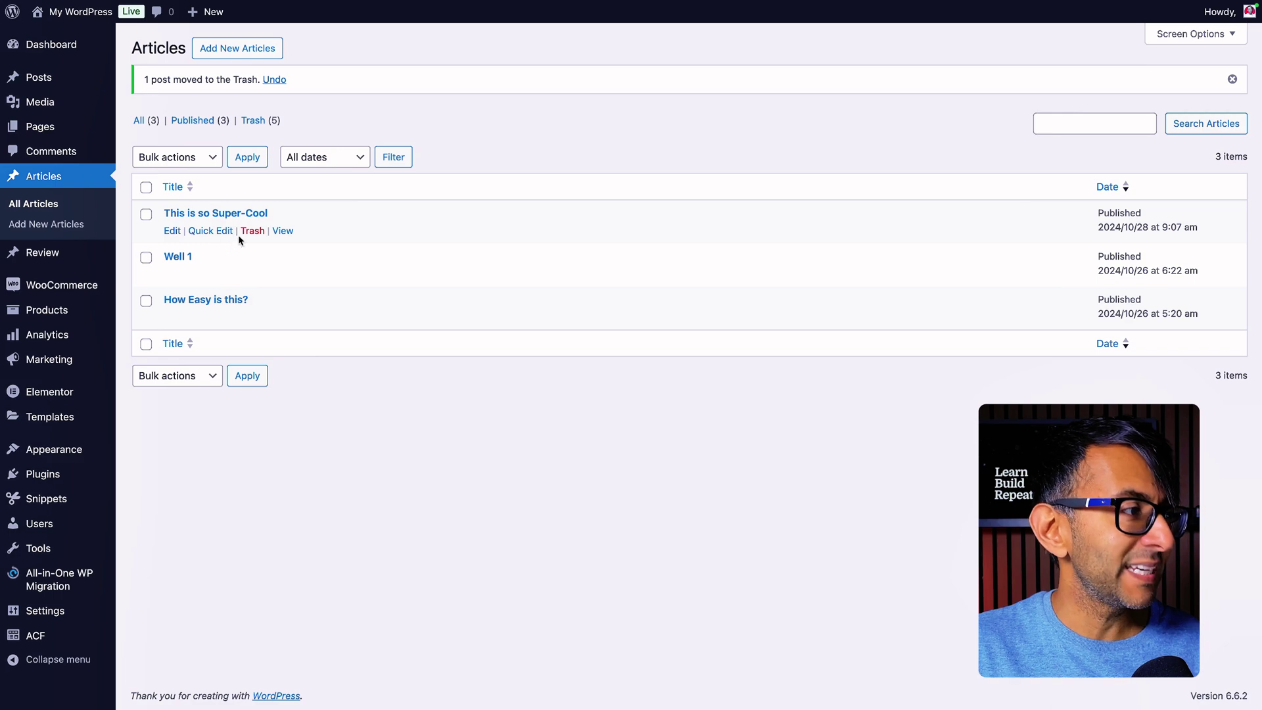
Step: View the published article "This is so Super-Cool" and check its cover image, intro, body text and mid page image
{"action": "left_click", "coordinate": [283, 231]}
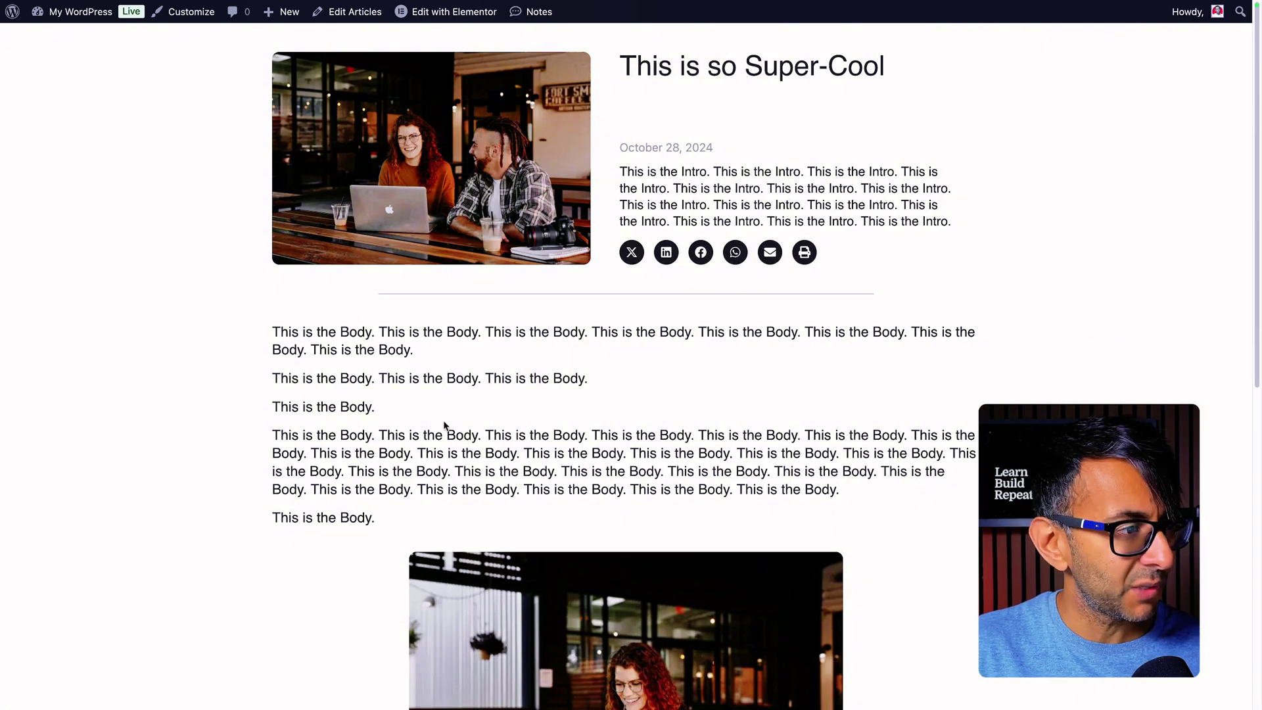
{"action": "scroll", "coordinate": [541, 415], "scroll_direction": "down", "scroll_amount": 3}
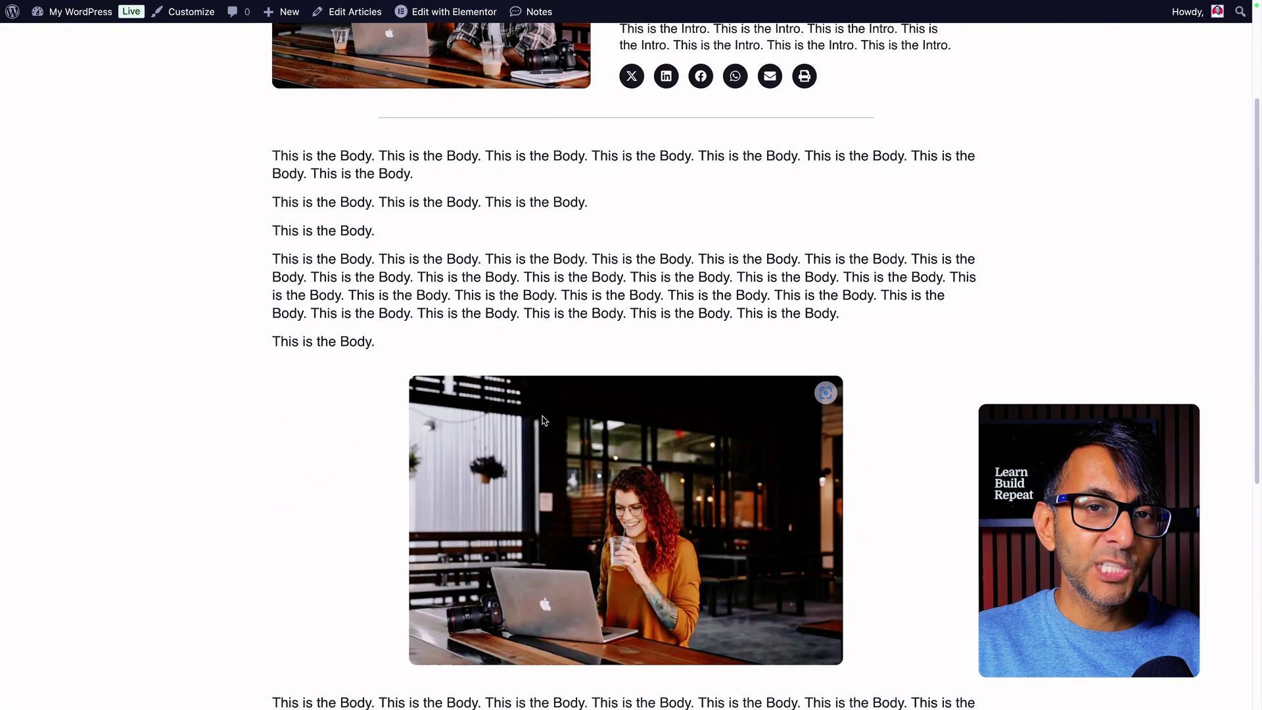
{"action": "scroll", "coordinate": [543, 419], "scroll_direction": "up", "scroll_amount": 3}
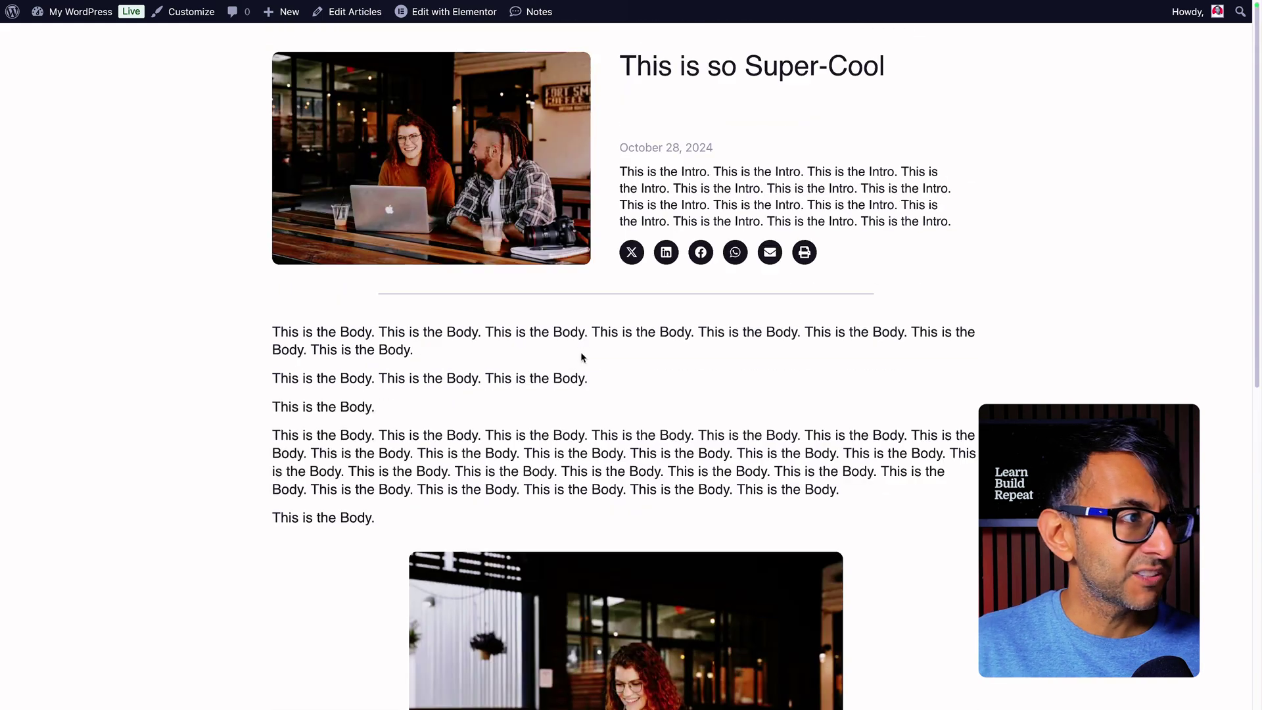
{"action": "scroll", "coordinate": [605, 226], "scroll_direction": "down", "scroll_amount": 1}
{"action": "scroll", "coordinate": [604, 226], "scroll_direction": "down", "scroll_amount": 4}
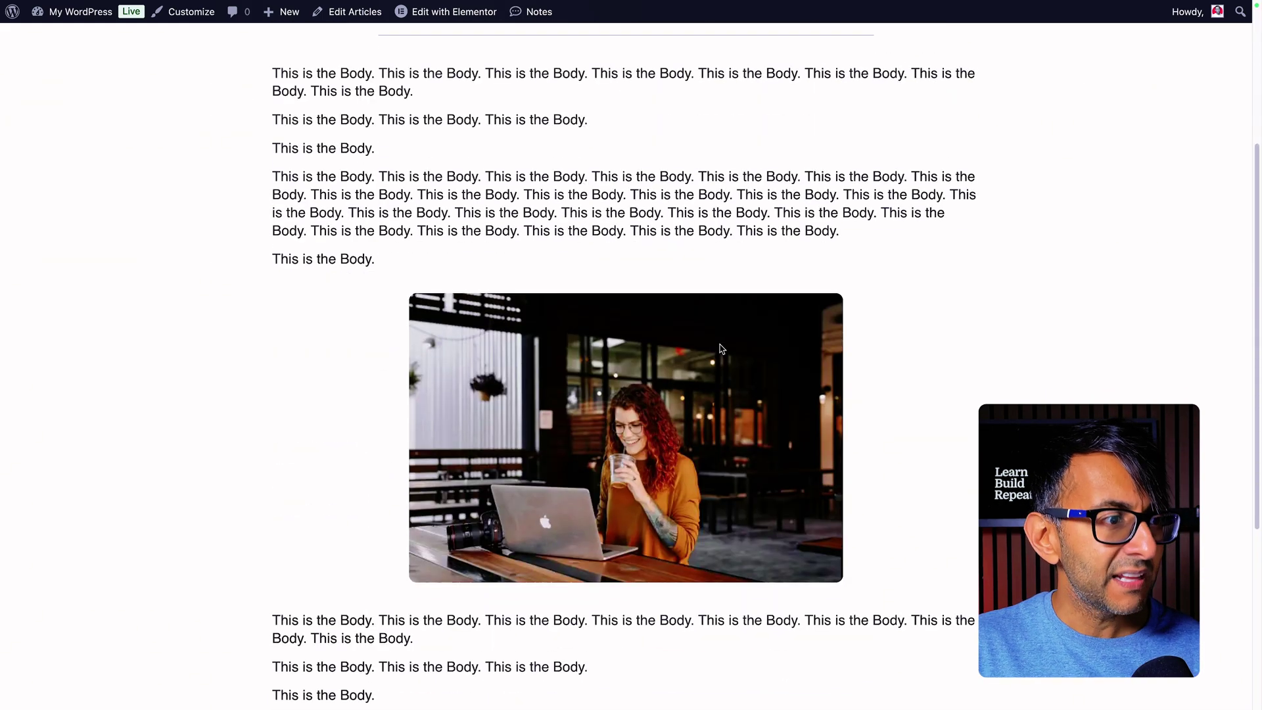
{"action": "scroll", "coordinate": [727, 388], "scroll_direction": "down", "scroll_amount": 5}
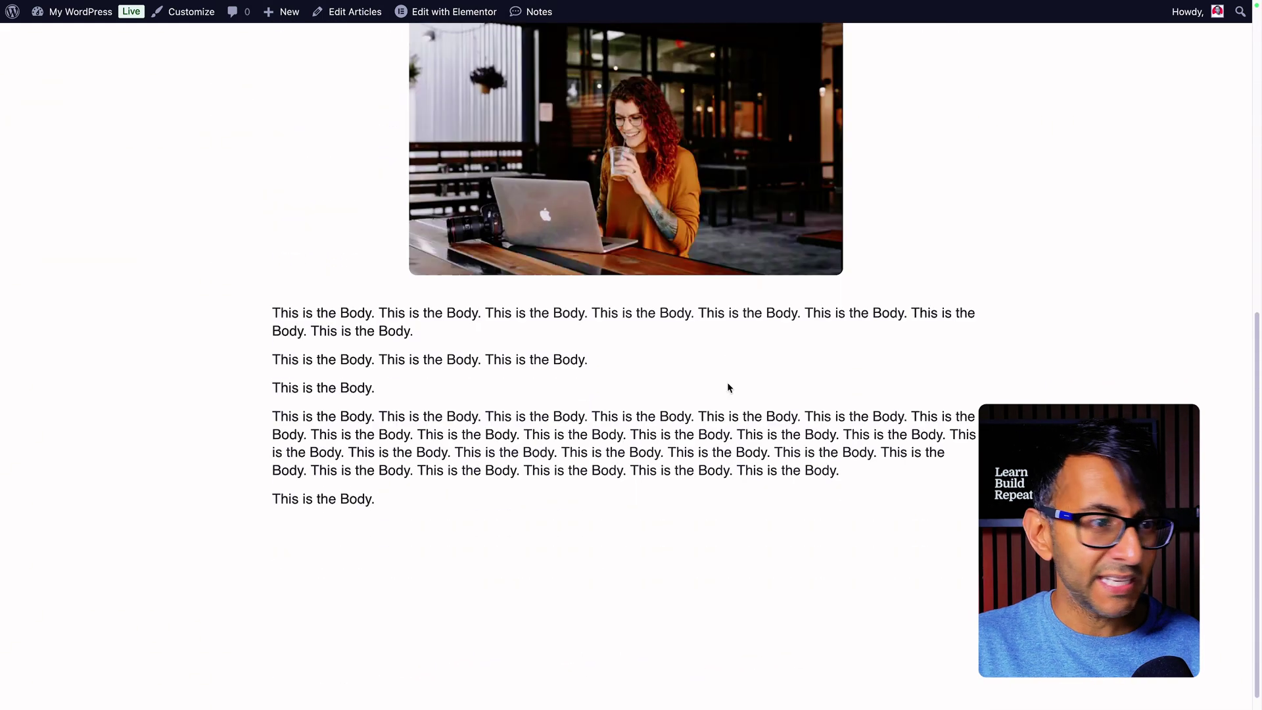
{"action": "scroll", "coordinate": [678, 362], "scroll_direction": "down", "scroll_amount": 4}
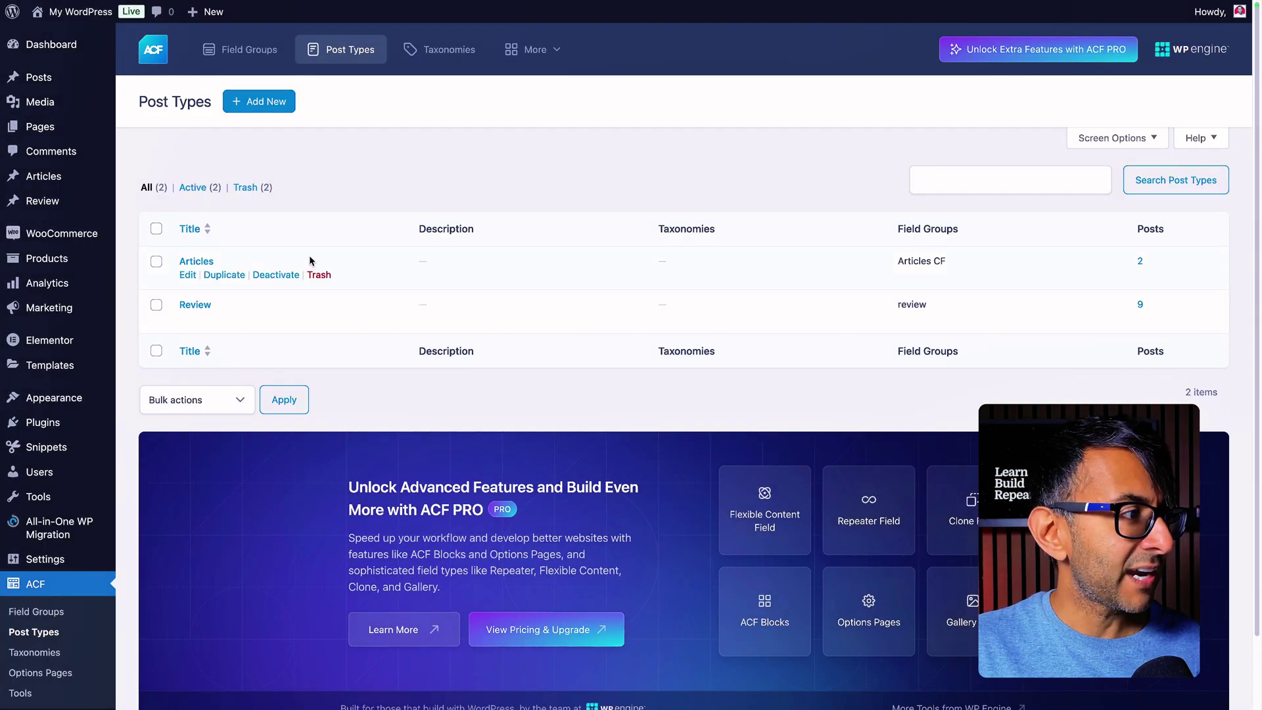
Step: Open the Articles post type for editing and review its labels, post type key and configuration
{"action": "left_click", "coordinate": [187, 274]}
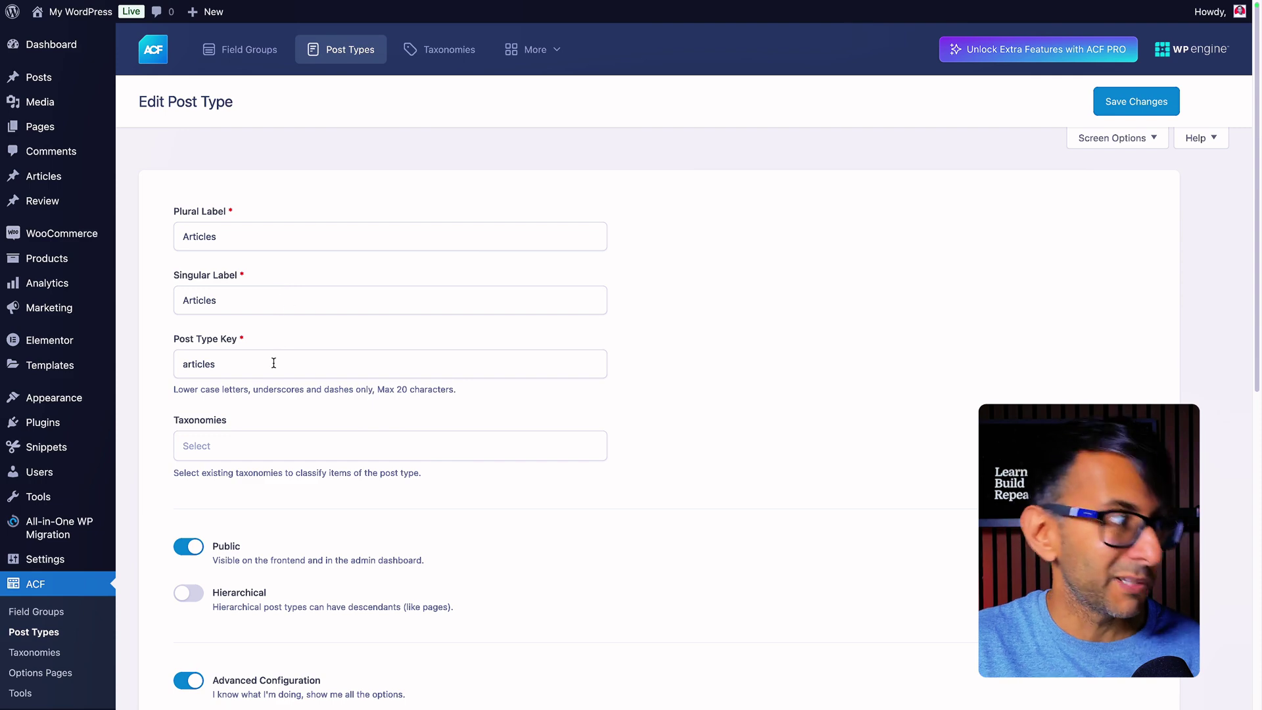
{"action": "scroll", "coordinate": [343, 354], "scroll_direction": "down", "scroll_amount": 3}
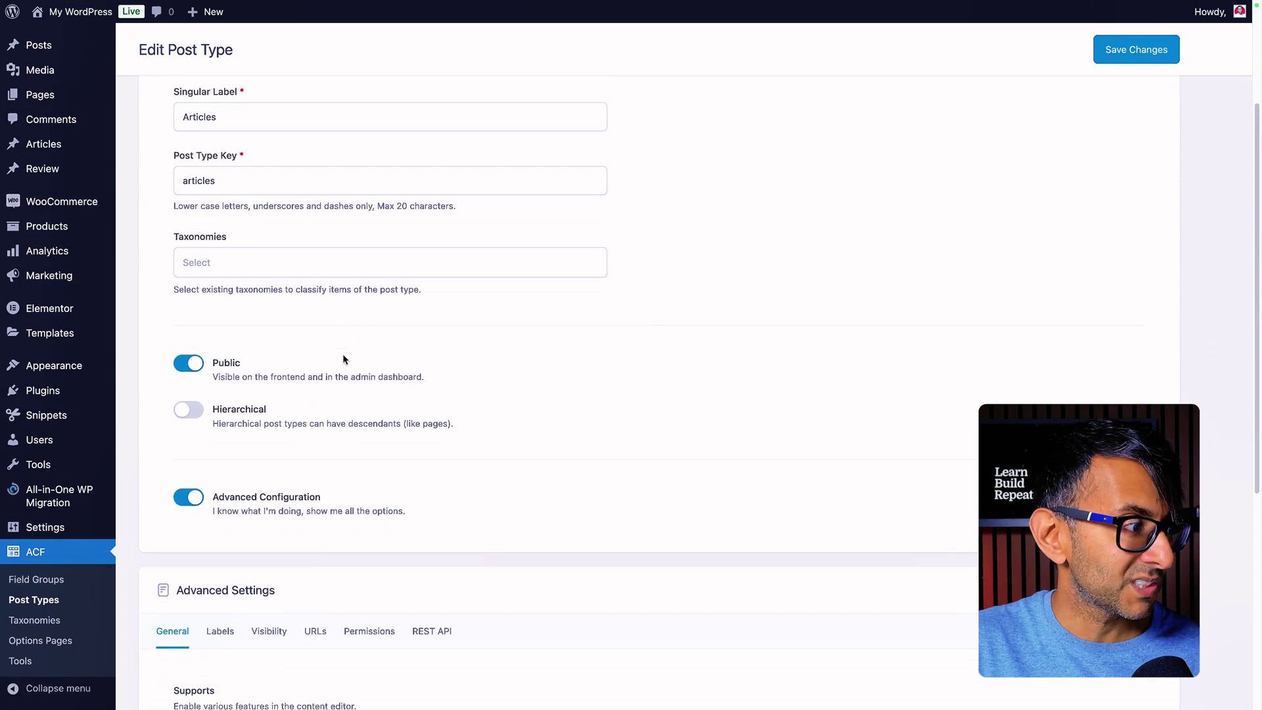
{"action": "scroll", "coordinate": [361, 333], "scroll_direction": "down", "scroll_amount": 6}
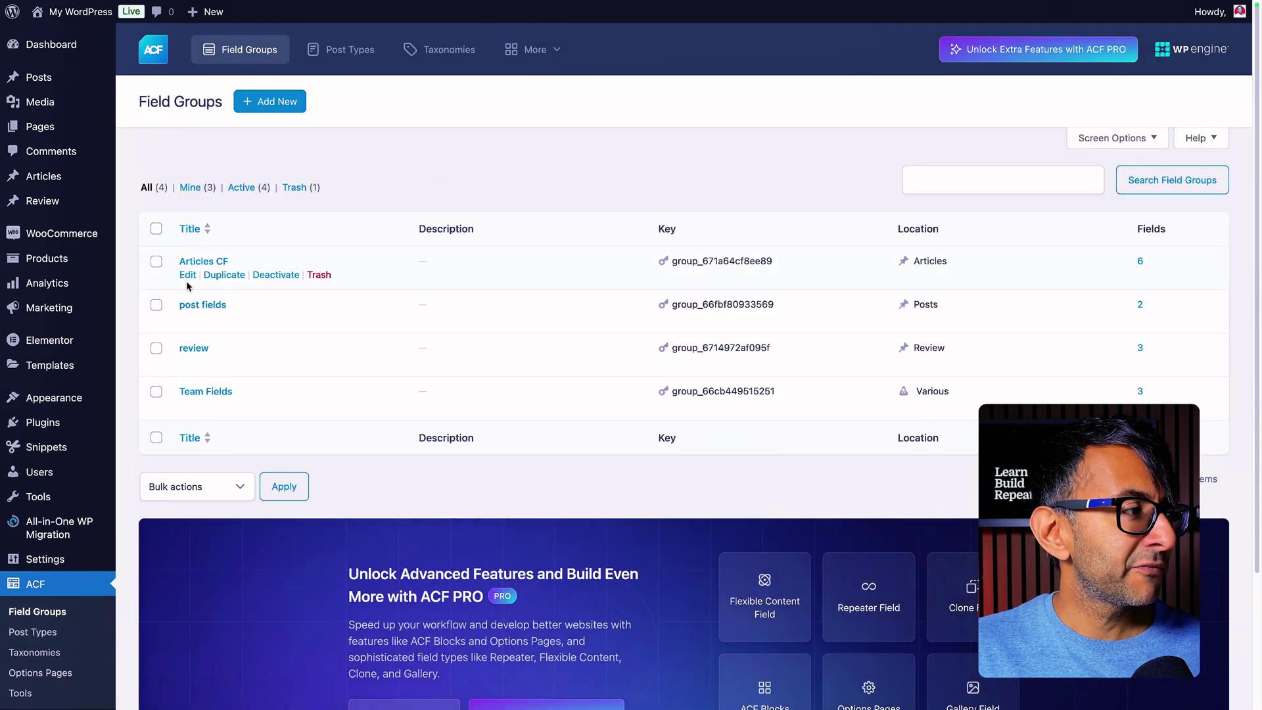
Step: Open the Articles CF field group and inspect the field types of articles_title, articles_intro and articles_body
{"action": "left_click", "coordinate": [186, 275]}
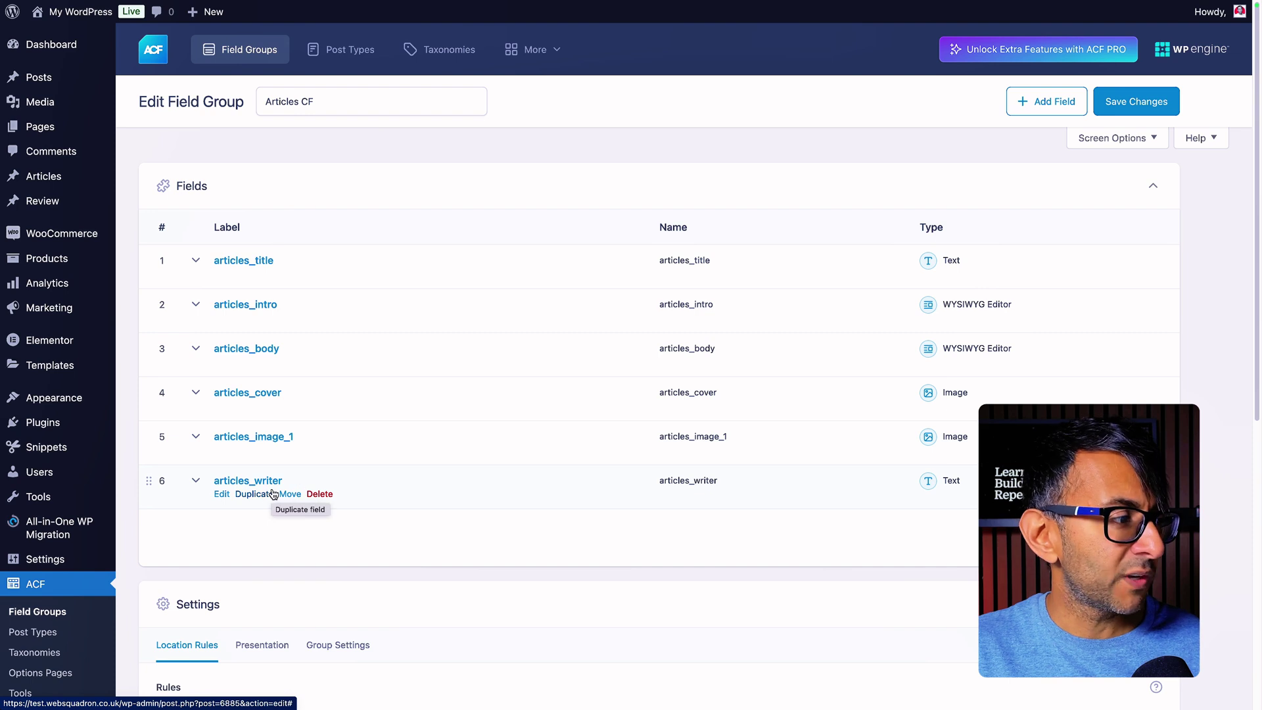
{"action": "left_click", "coordinate": [196, 261]}
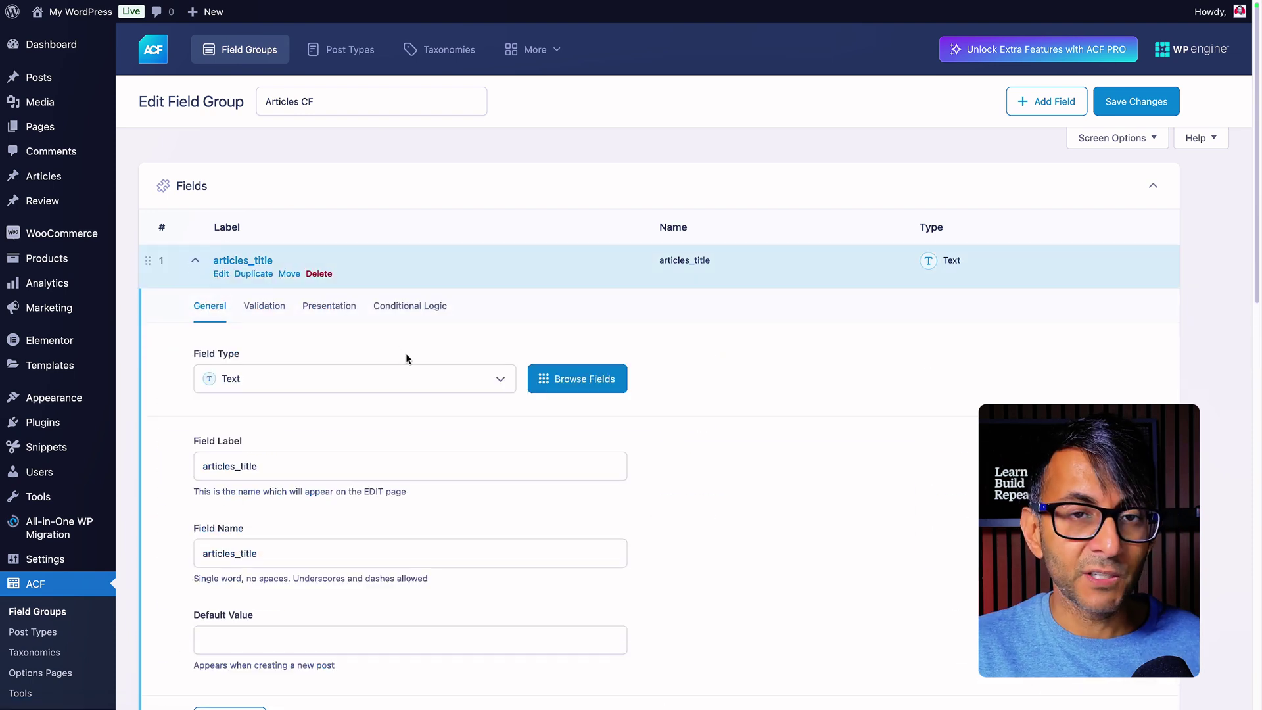
{"action": "left_click", "coordinate": [190, 264]}
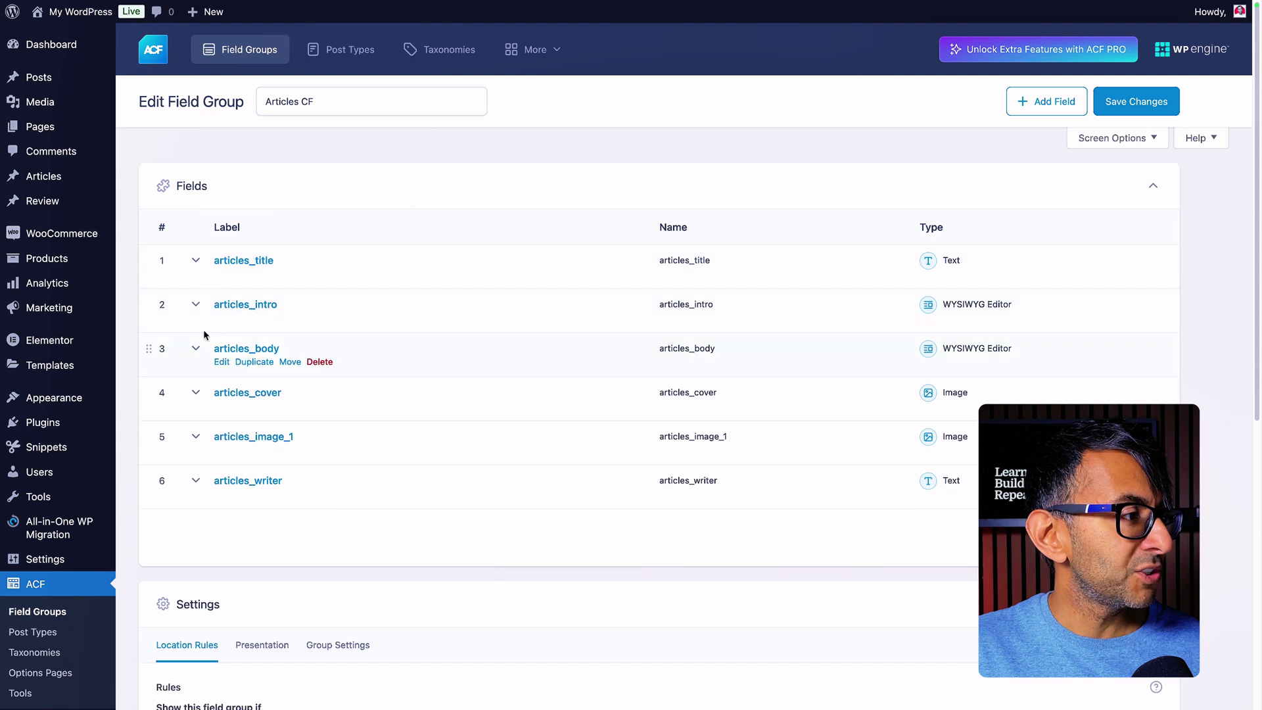
{"action": "left_click", "coordinate": [196, 308]}
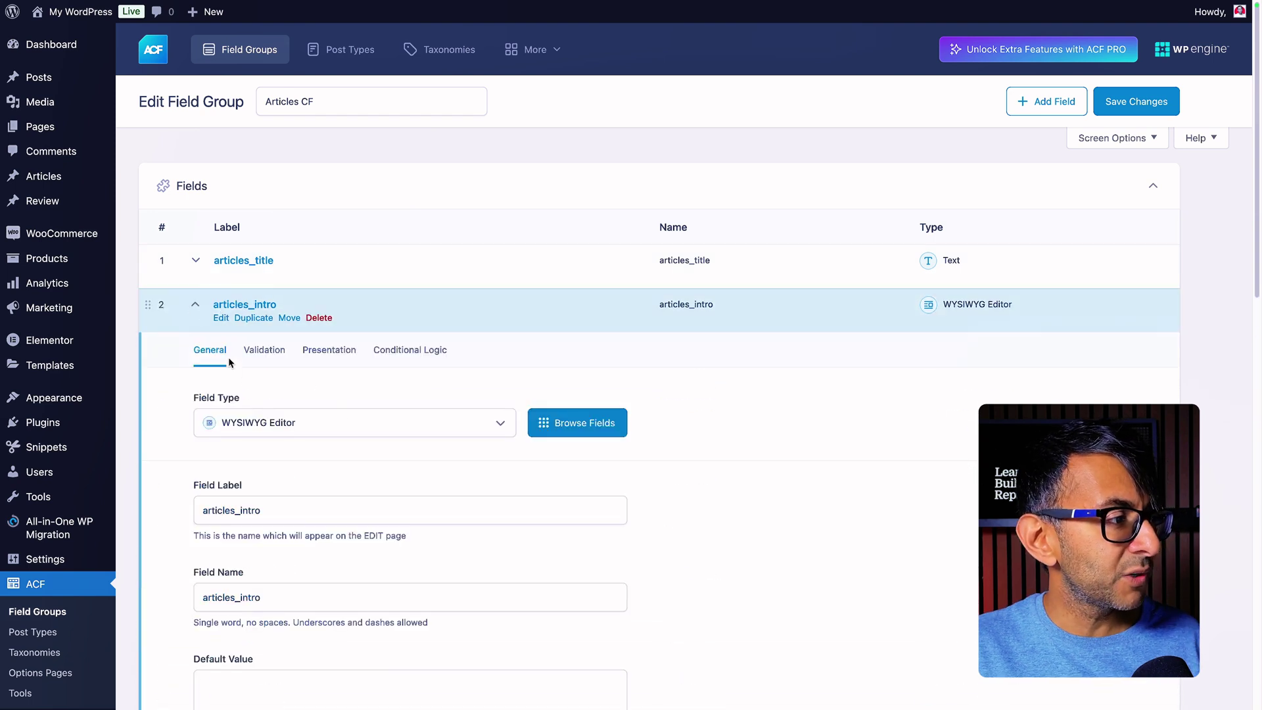
{"action": "left_click", "coordinate": [196, 309]}
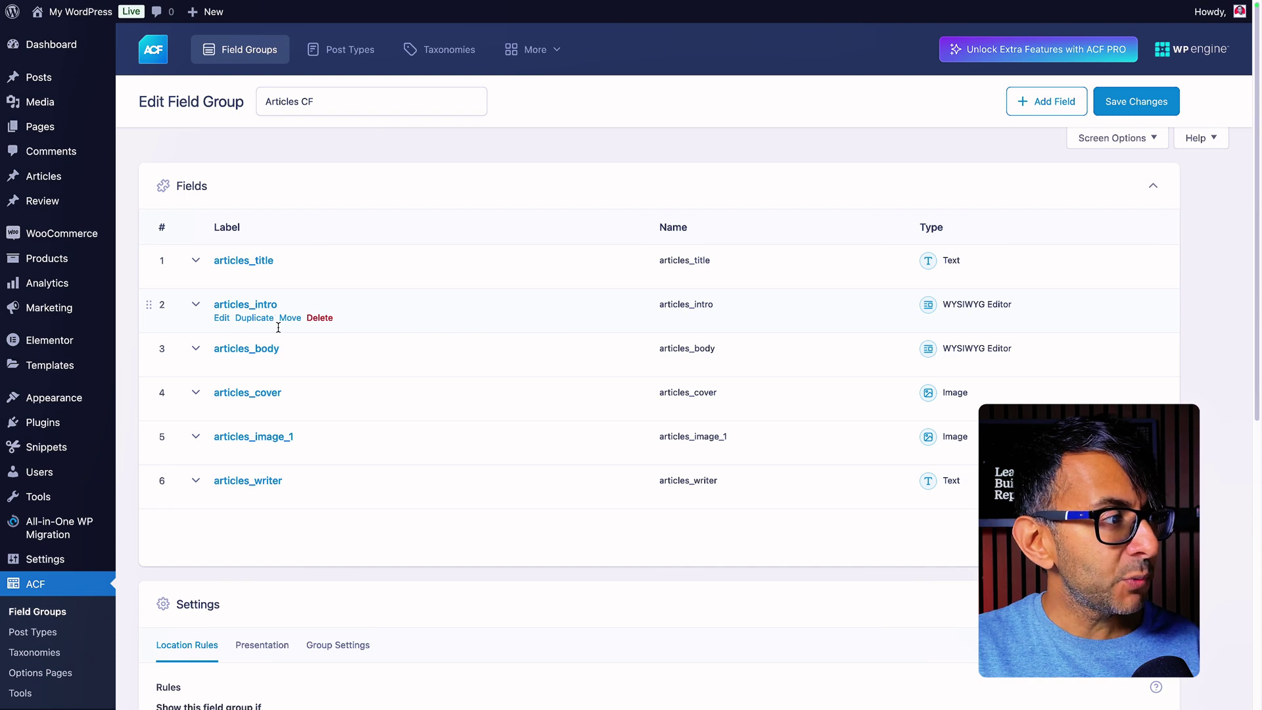
{"action": "left_click", "coordinate": [196, 348]}
{"action": "left_click", "coordinate": [332, 473]}
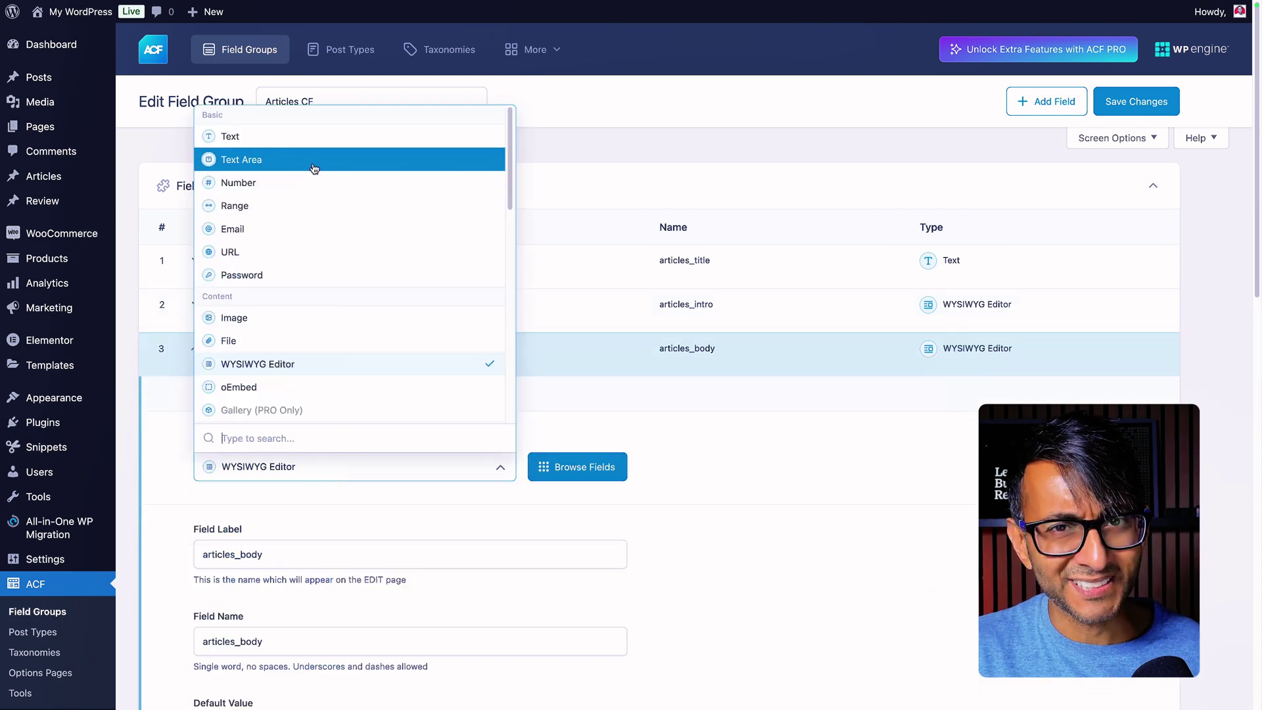
{"action": "left_click", "coordinate": [410, 368]}
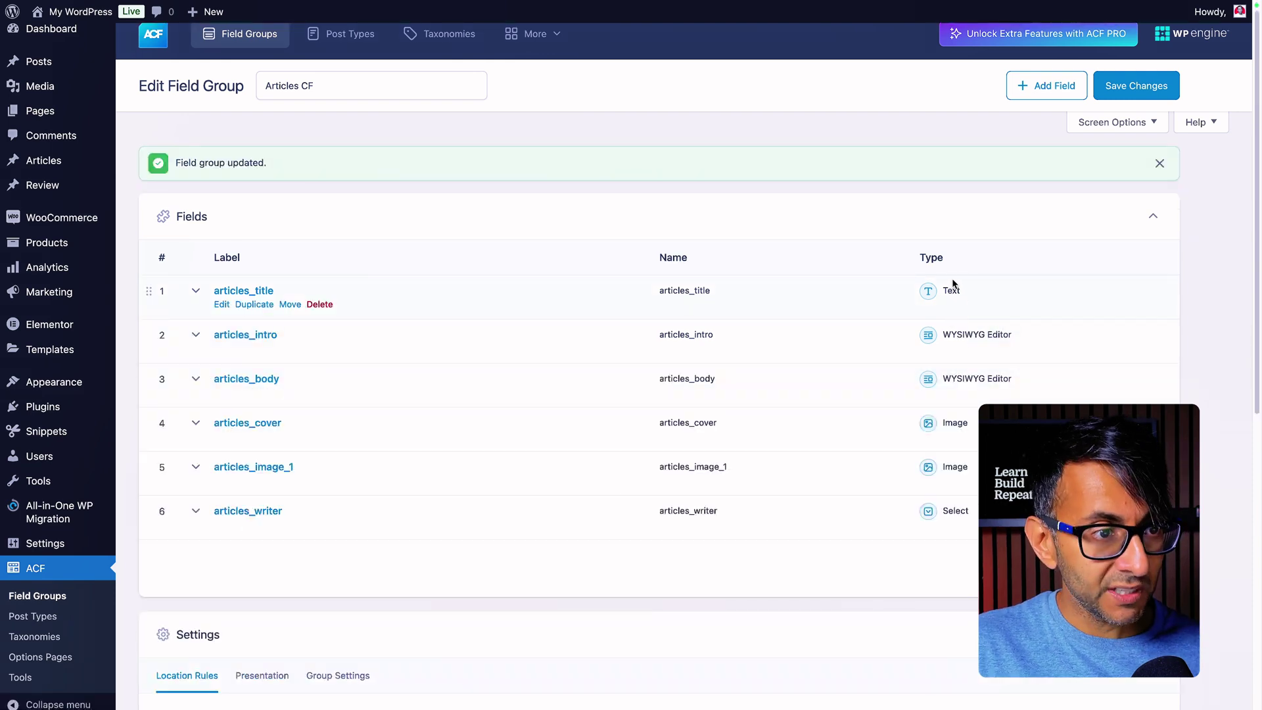
Step: Examine the articles_writer field's type, label, name and list of choices, and collapse it again
{"action": "scroll", "coordinate": [970, 371], "scroll_direction": "down", "scroll_amount": 1}
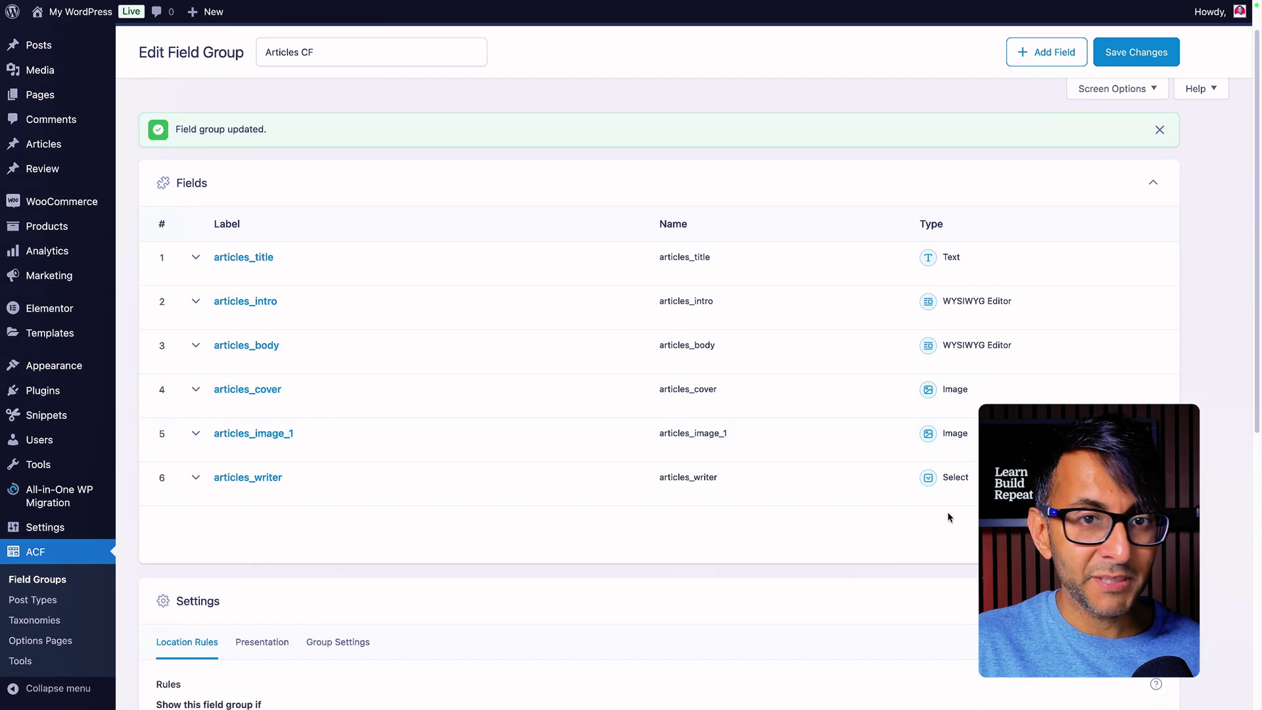
{"action": "left_click", "coordinate": [195, 487]}
{"action": "scroll", "coordinate": [302, 397], "scroll_direction": "down", "scroll_amount": 7}
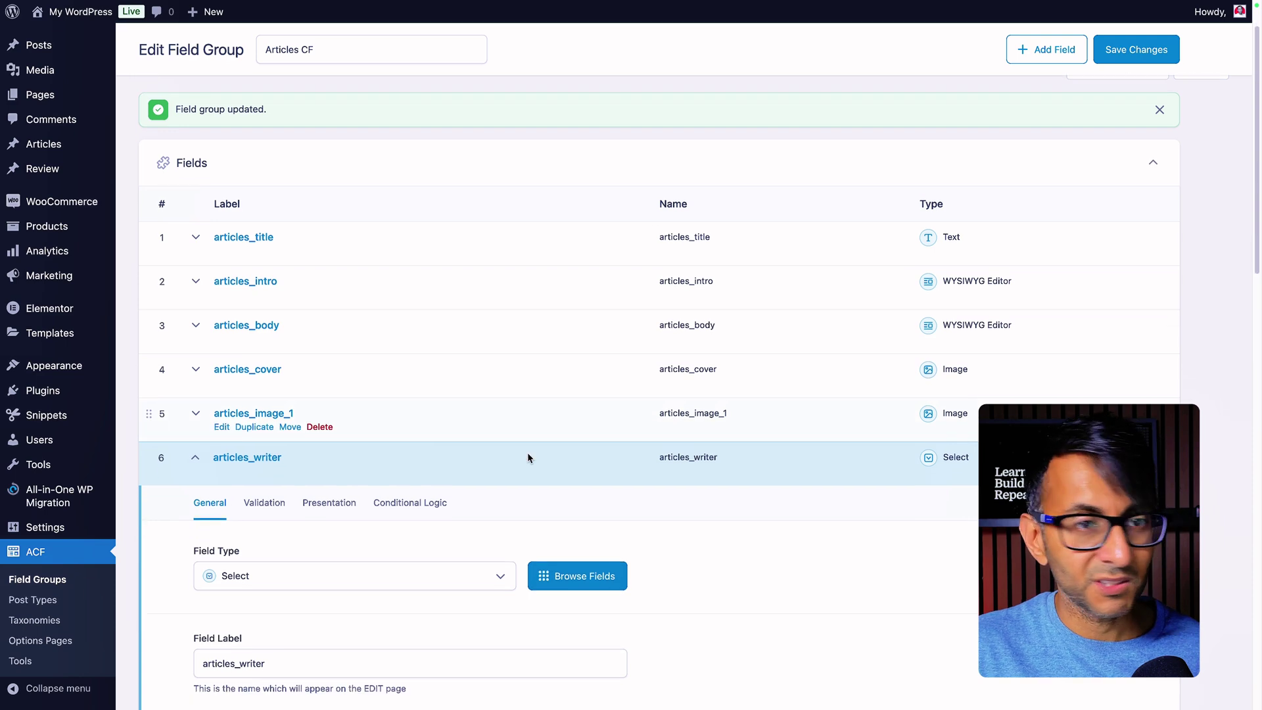
{"action": "scroll", "coordinate": [304, 395], "scroll_direction": "down", "scroll_amount": 1}
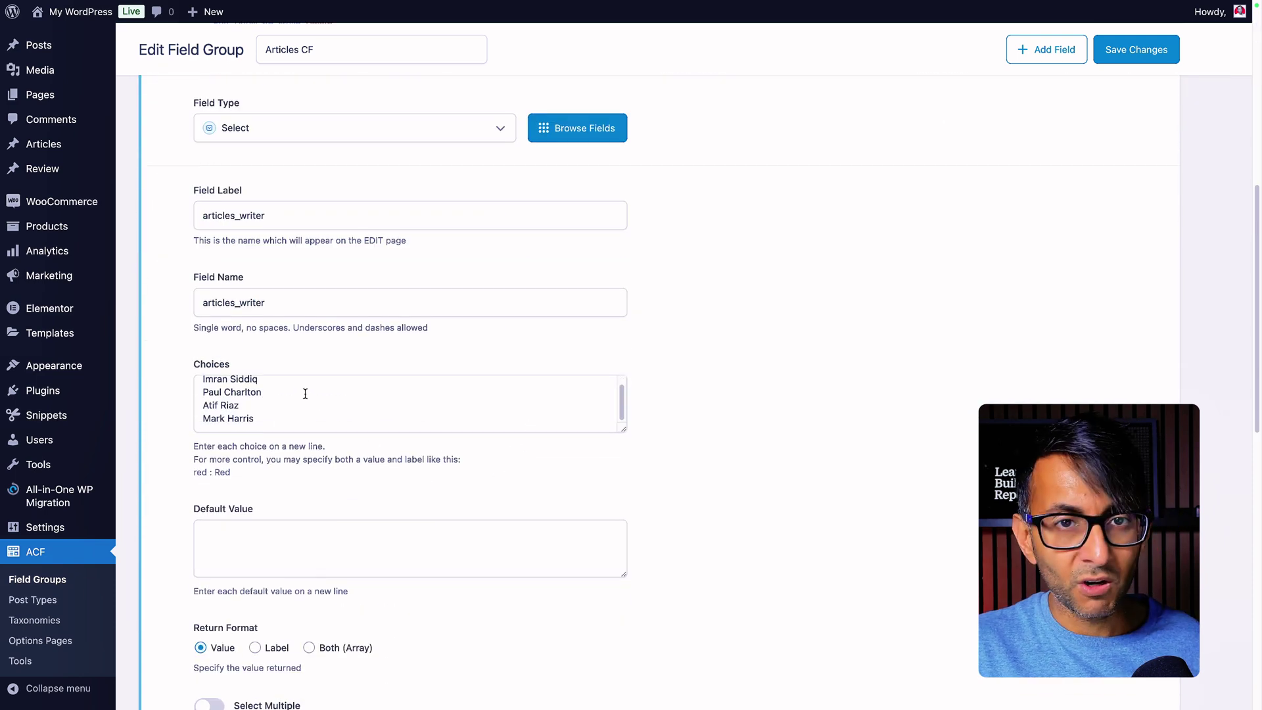
{"action": "scroll", "coordinate": [305, 393], "scroll_direction": "up", "scroll_amount": 6}
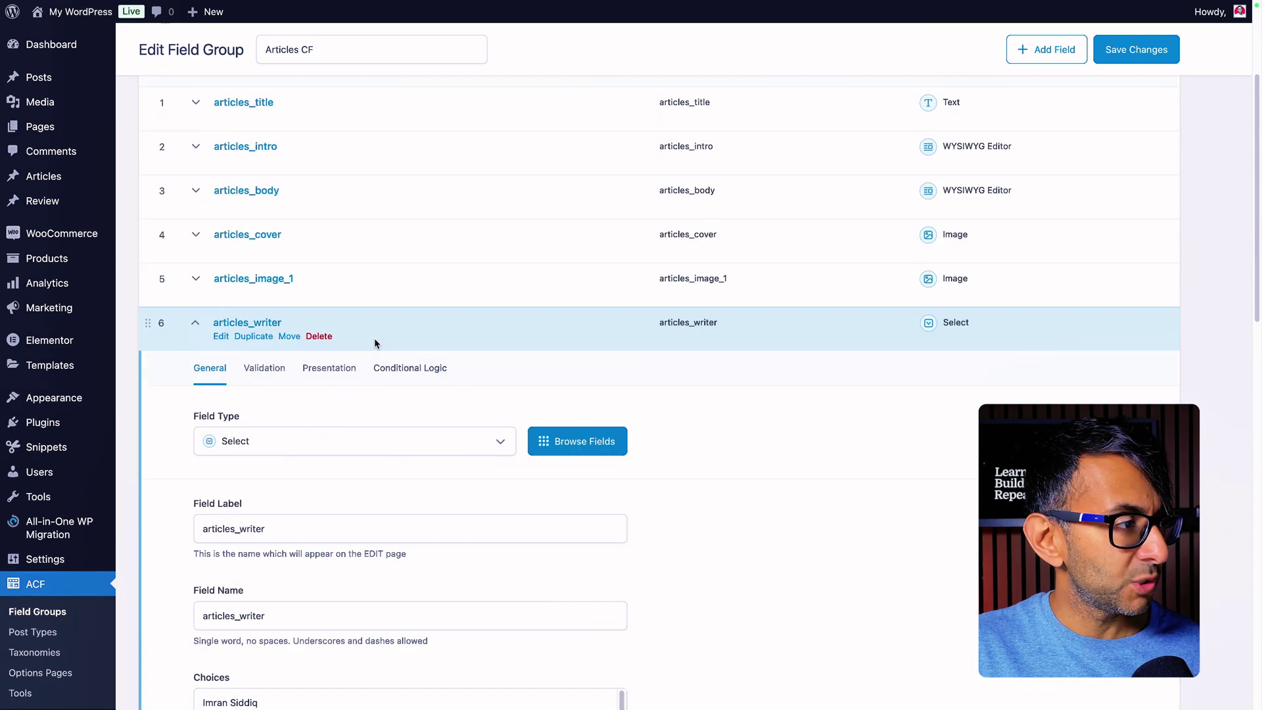
{"action": "scroll", "coordinate": [374, 343], "scroll_direction": "up", "scroll_amount": 1}
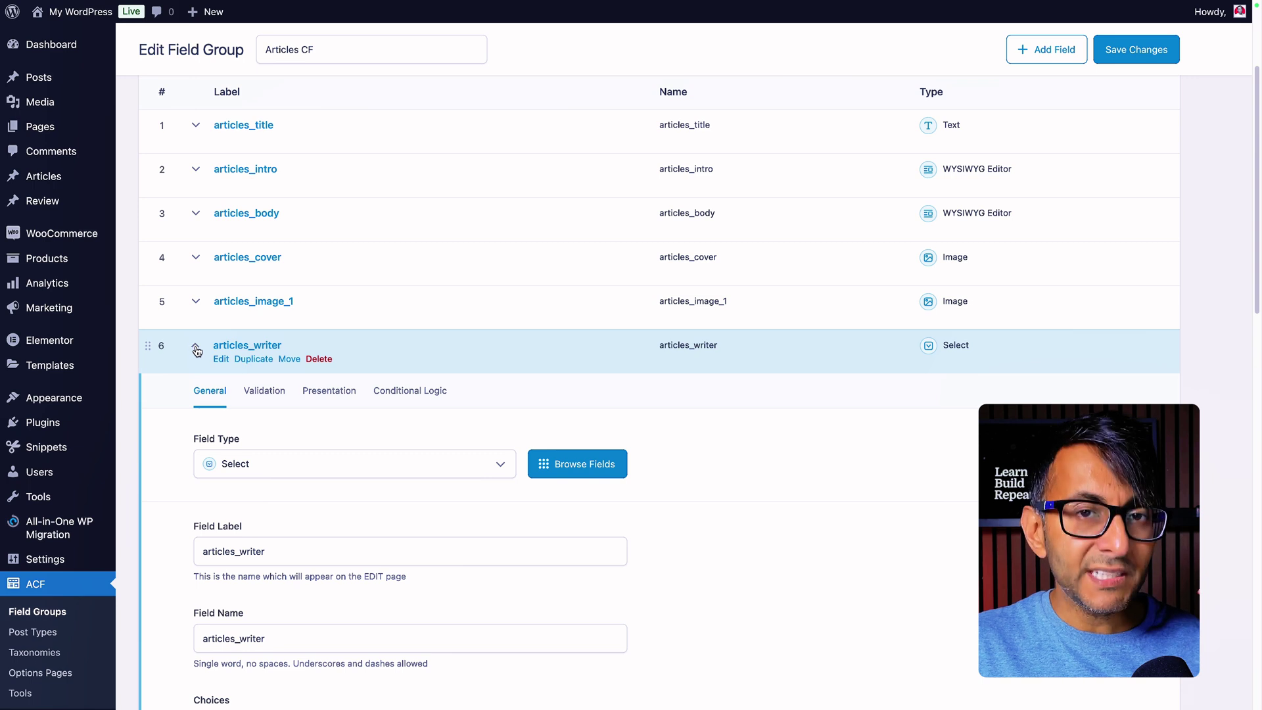
{"action": "scroll", "coordinate": [298, 458], "scroll_direction": "down", "scroll_amount": 2}
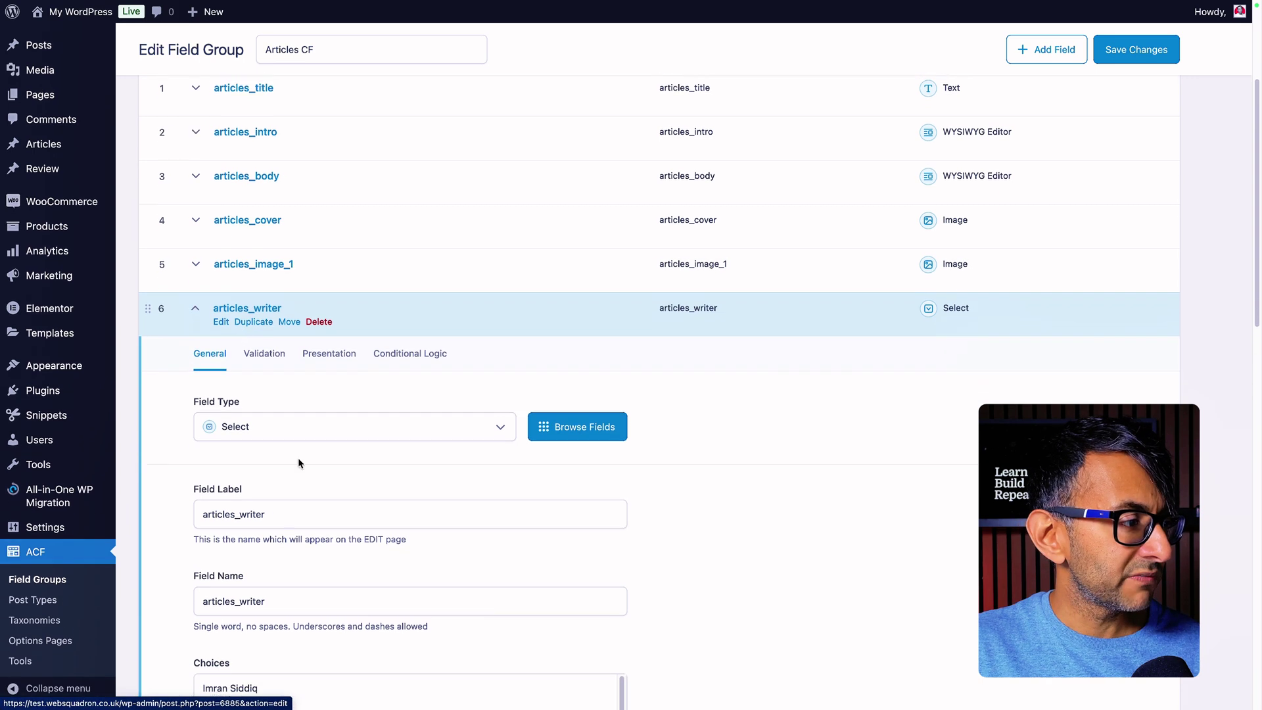
{"action": "scroll", "coordinate": [338, 571], "scroll_direction": "down", "scroll_amount": 2}
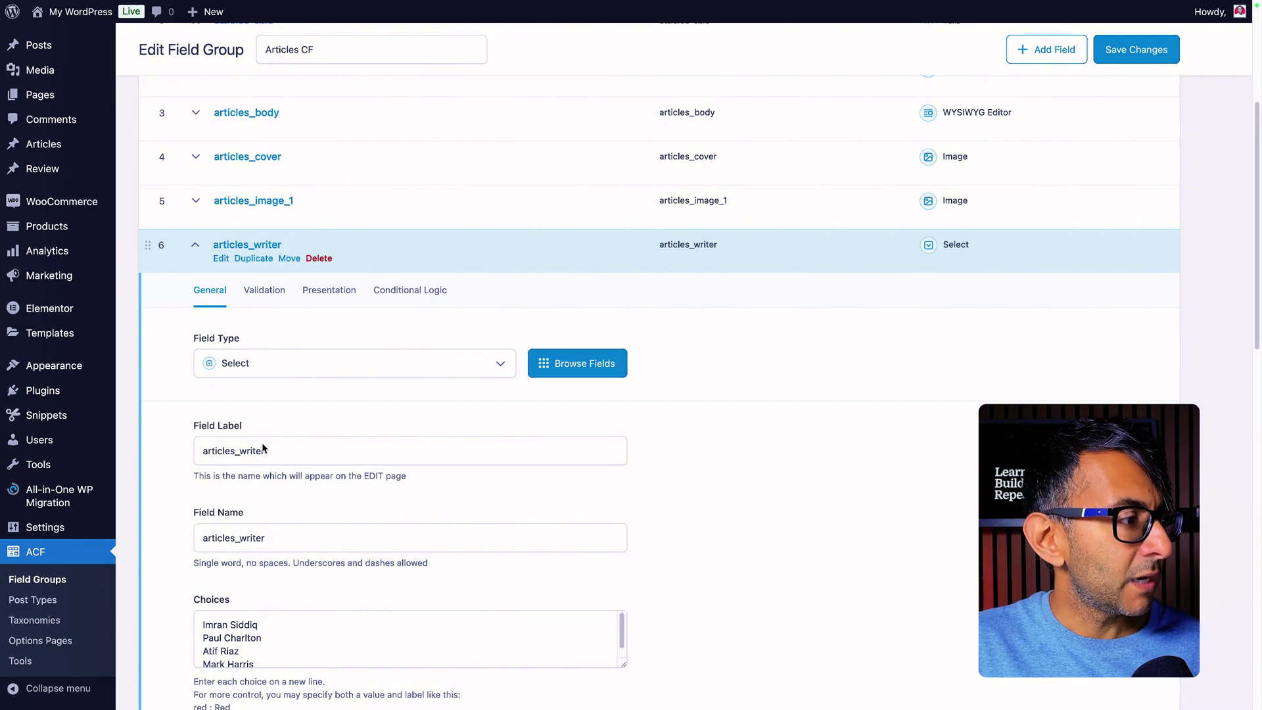
{"action": "left_click", "coordinate": [196, 253]}
{"action": "scroll", "coordinate": [197, 177], "scroll_direction": "up", "scroll_amount": 3}
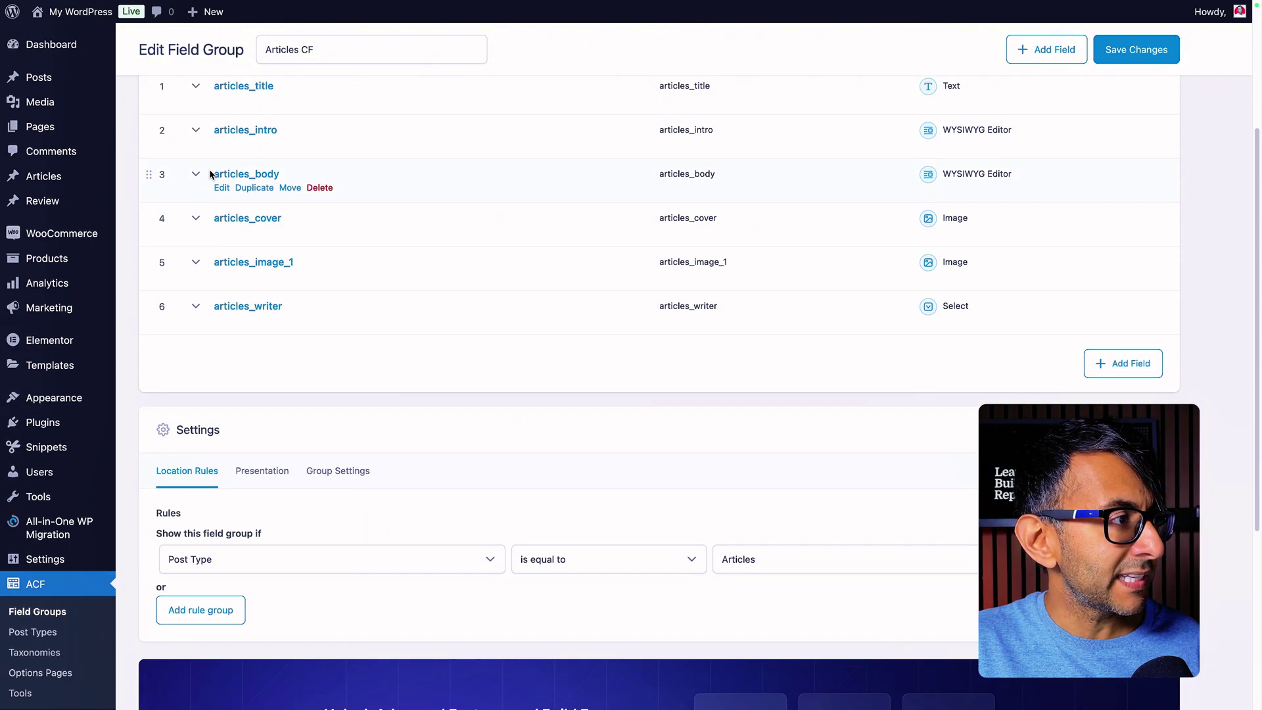
Step: Review the general settings of the articles_intro field and collapse it again
{"action": "left_click", "coordinate": [196, 163]}
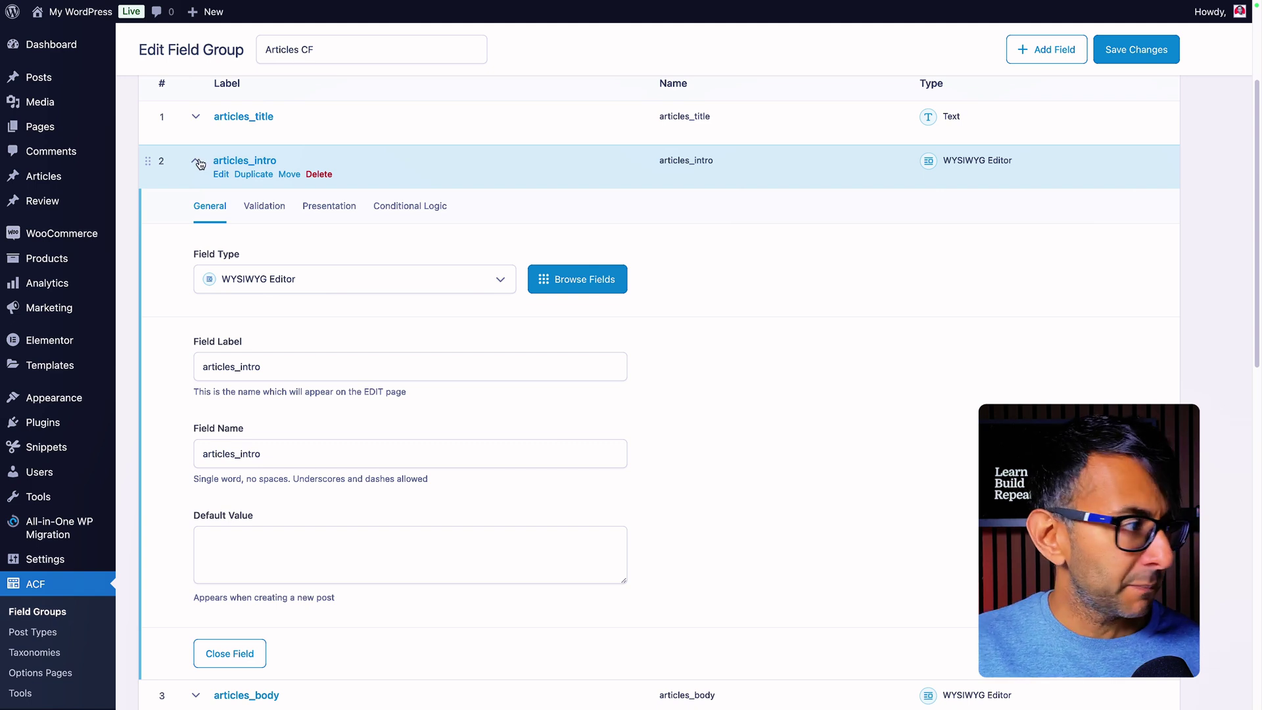
{"action": "scroll", "coordinate": [259, 171], "scroll_direction": "up", "scroll_amount": 3}
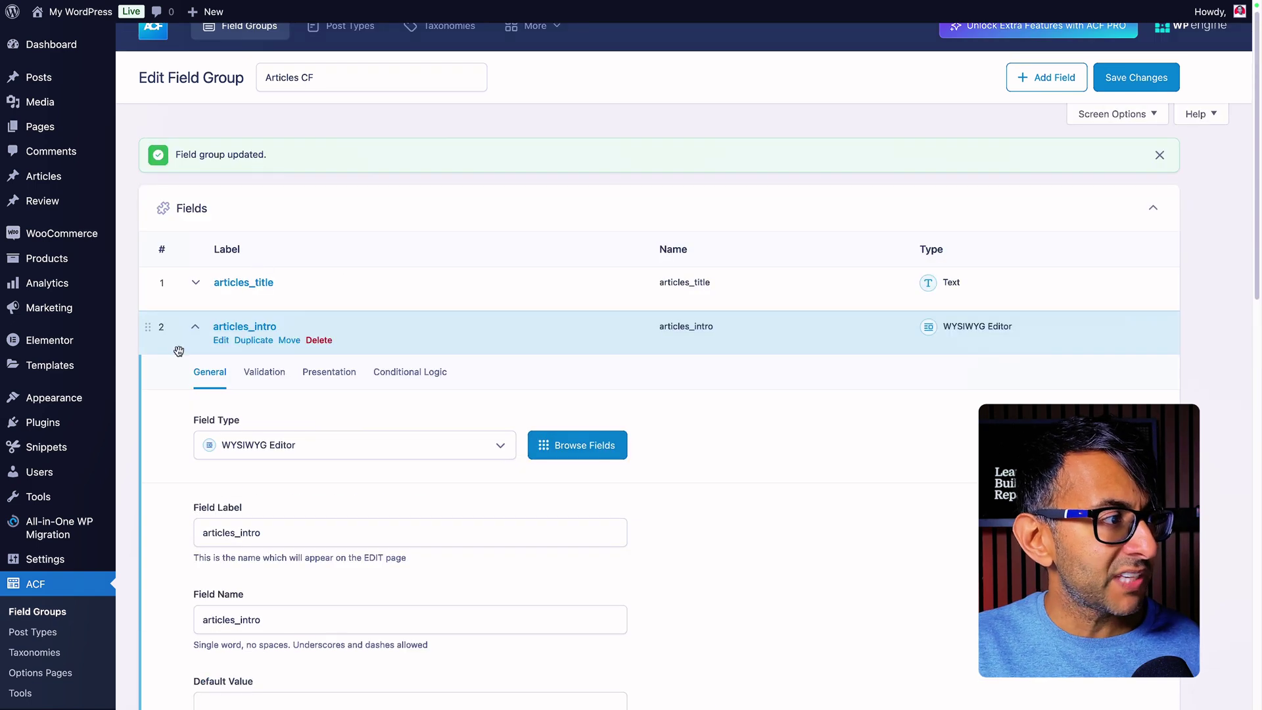
{"action": "left_click", "coordinate": [194, 333]}
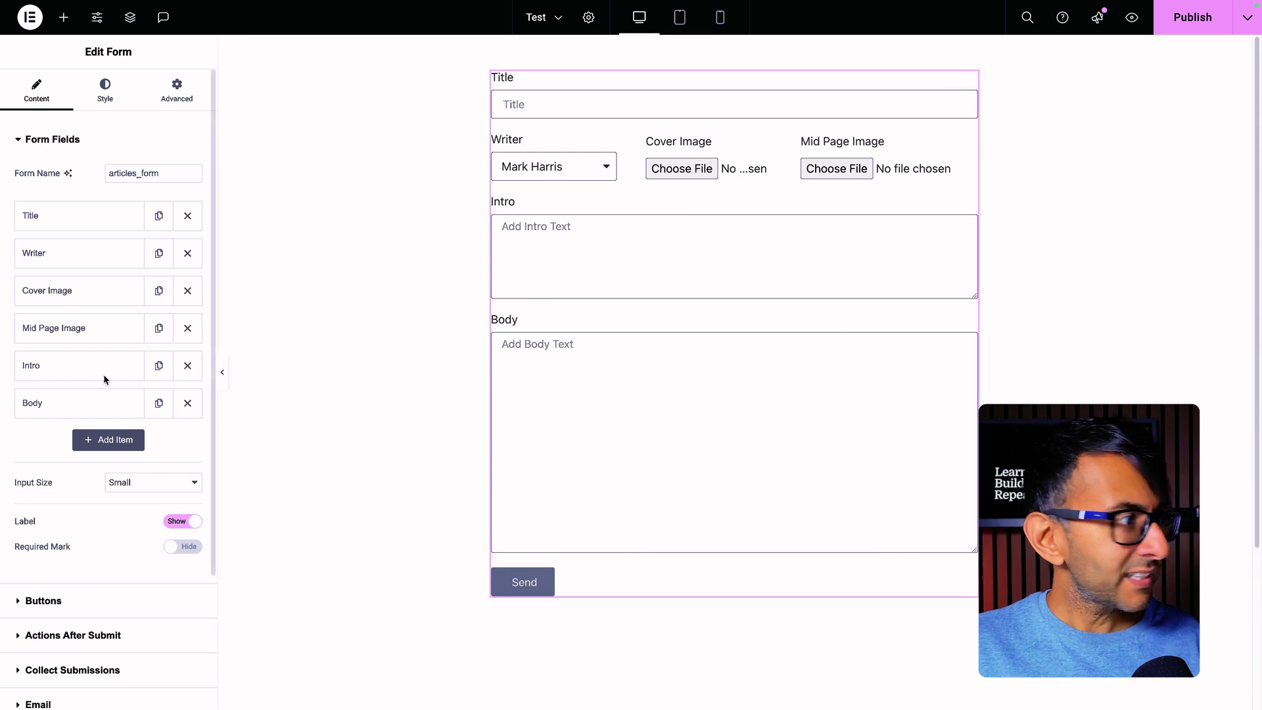
Step: Inspect the form's Writer options, Cover Image upload settings and Mid Page Image field, collapsing each one again
{"action": "left_click", "coordinate": [91, 258]}
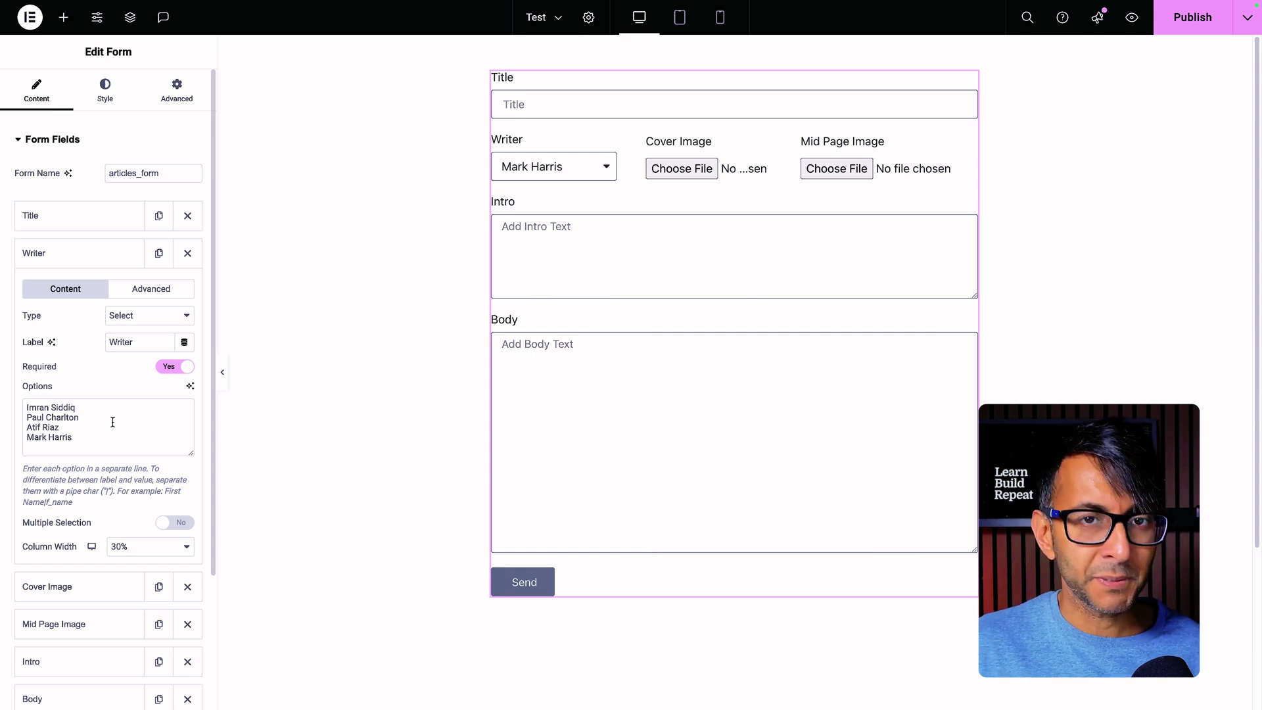
{"action": "left_click", "coordinate": [62, 261]}
{"action": "left_click", "coordinate": [73, 293]}
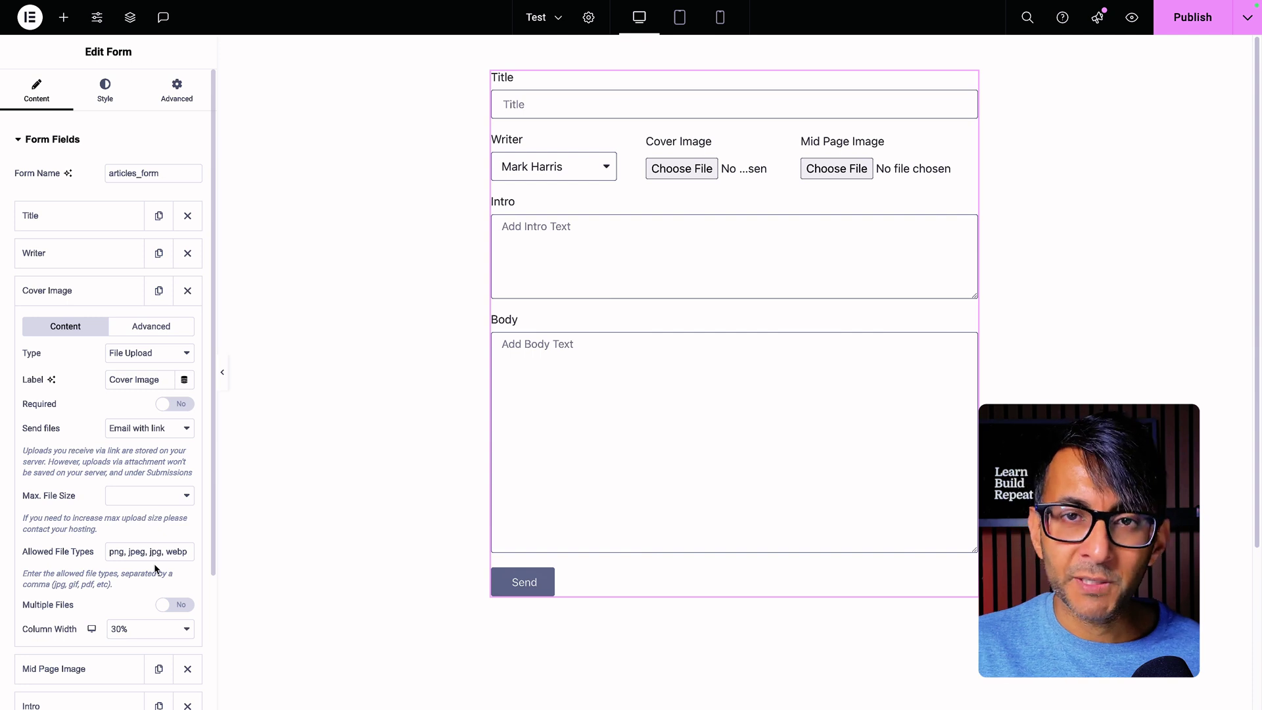
{"action": "left_click", "coordinate": [85, 290]}
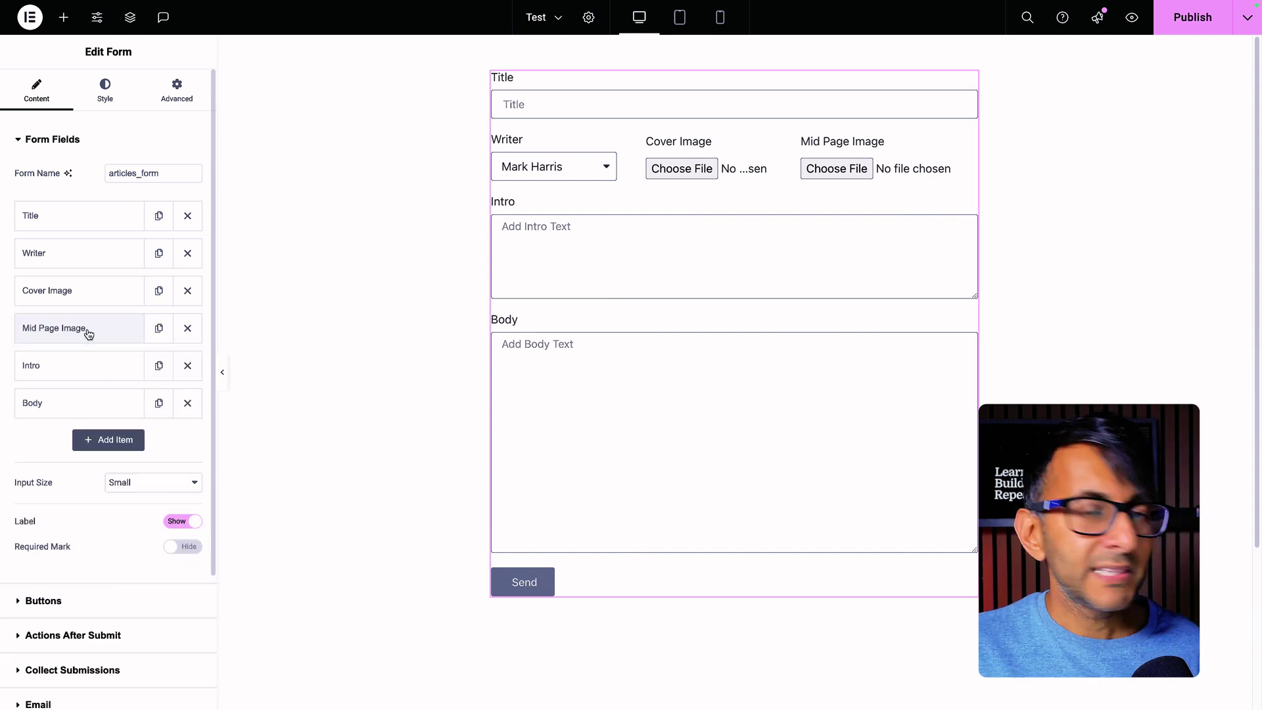
{"action": "left_click", "coordinate": [89, 328]}
{"action": "left_click", "coordinate": [87, 332]}
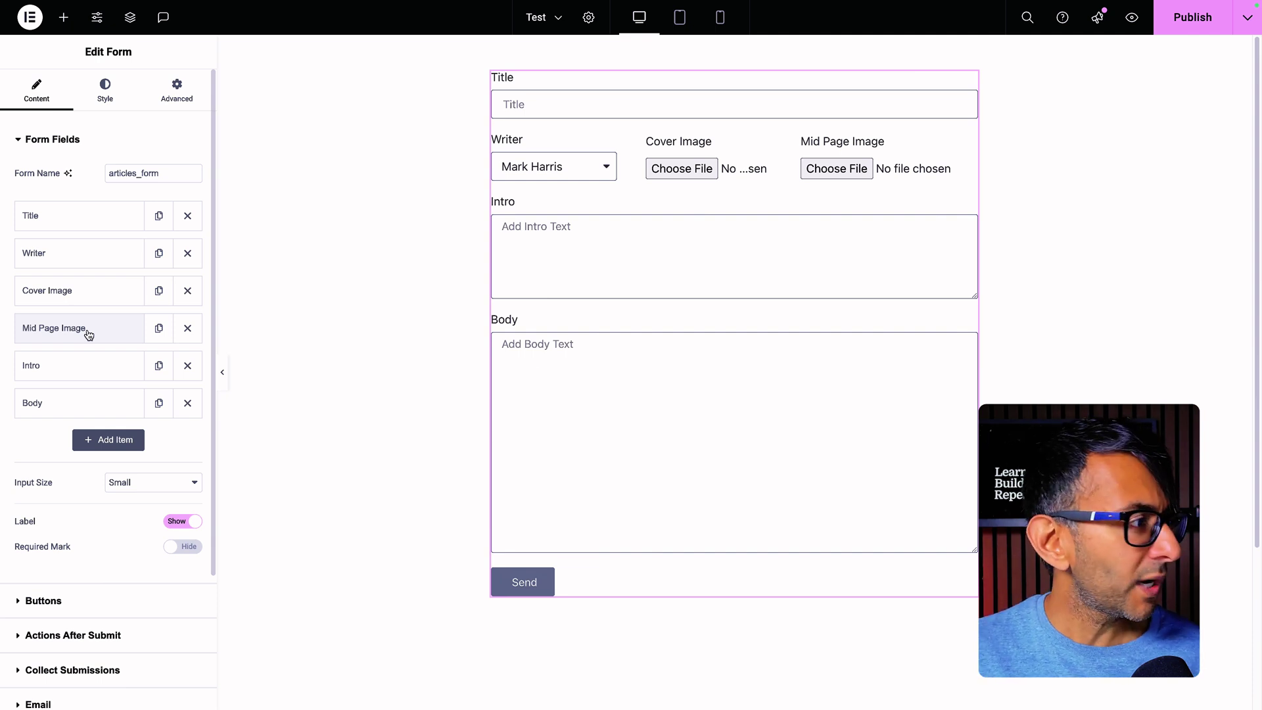
Step: Check the available field types for the form's Body field and dismiss the list without changing the type
{"action": "left_click", "coordinate": [94, 402]}
{"action": "left_click", "coordinate": [161, 468]}
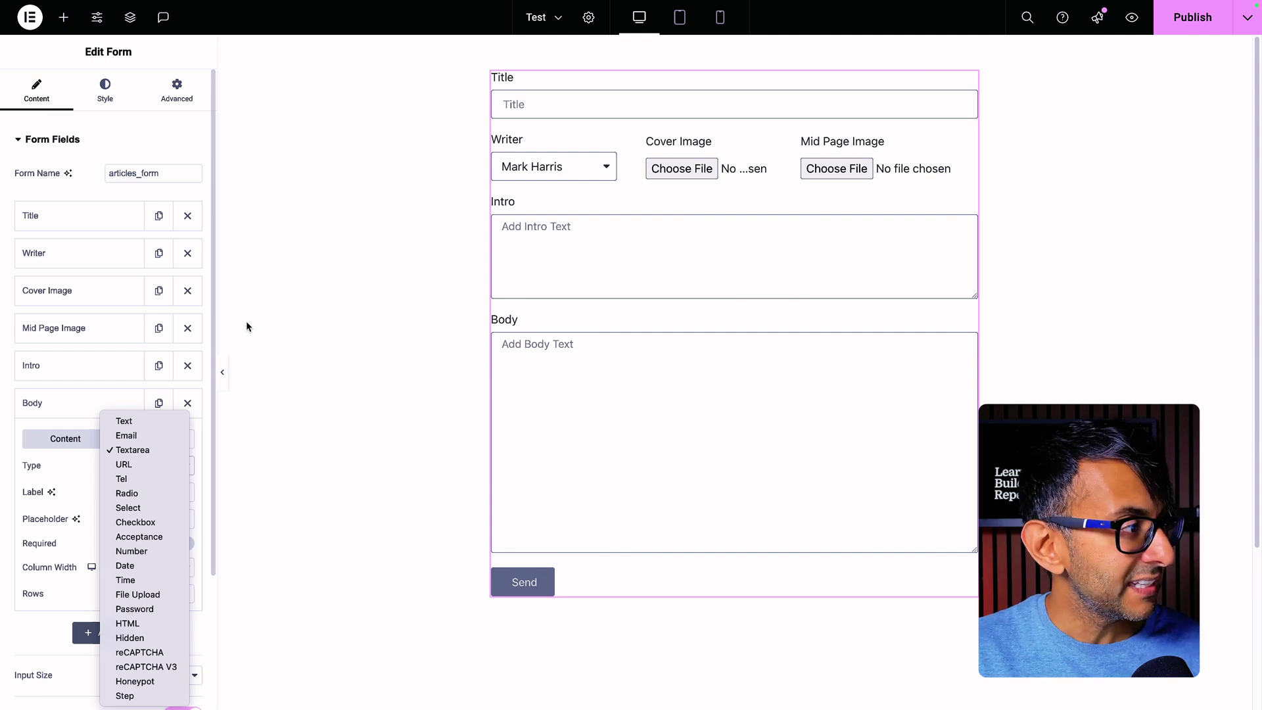
{"action": "left_click", "coordinate": [278, 329]}
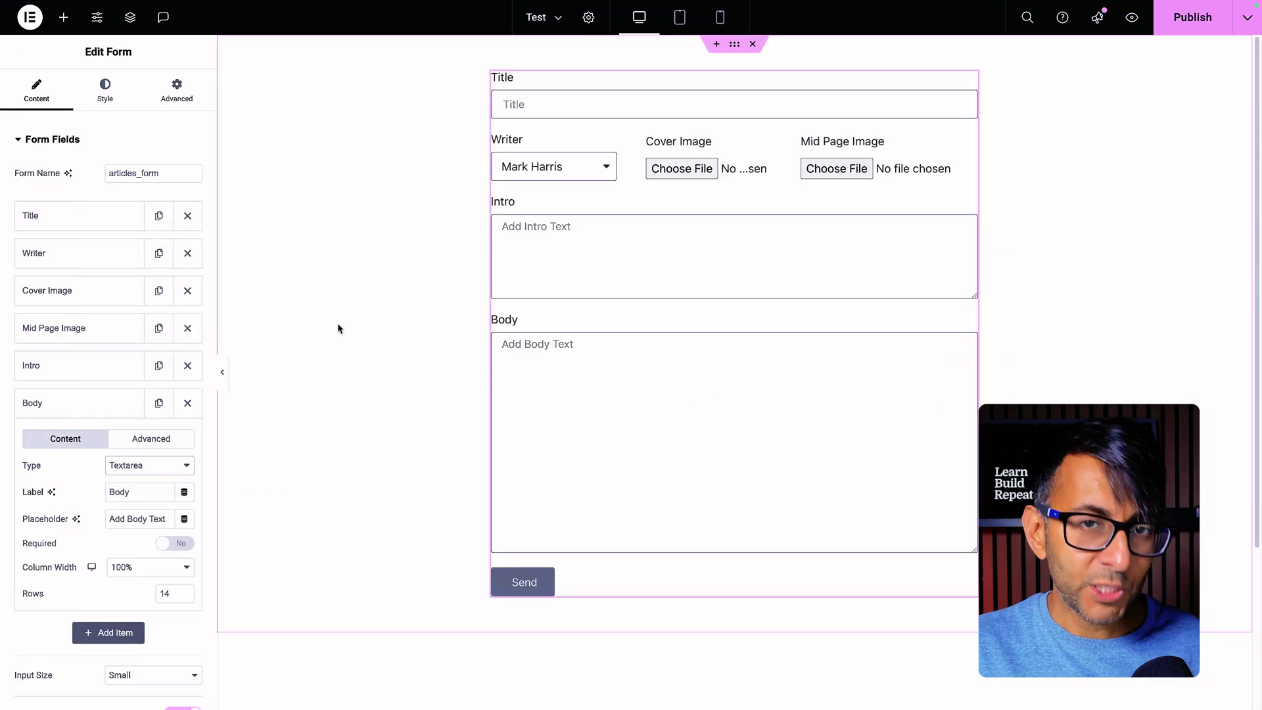
Step: Inspect the Title field's ID and the Writer and Cover Image form fields, collapsing each one again
{"action": "left_click", "coordinate": [134, 217]}
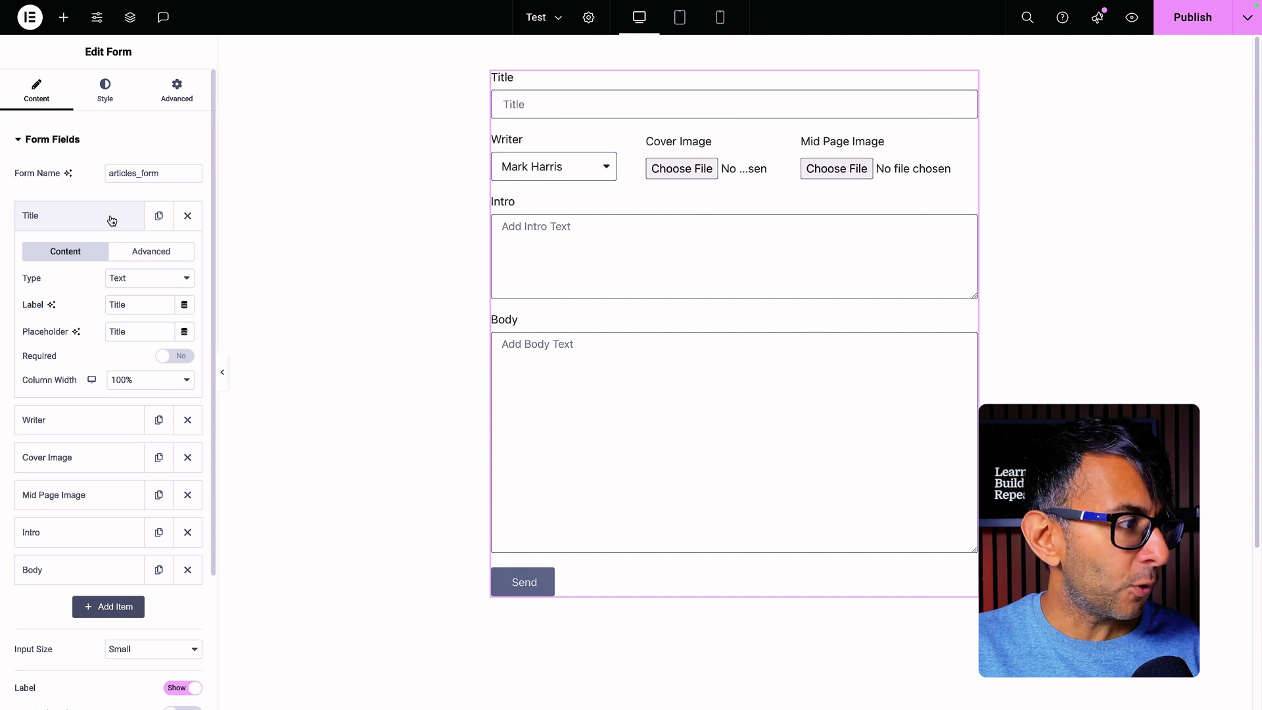
{"action": "left_click", "coordinate": [168, 253]}
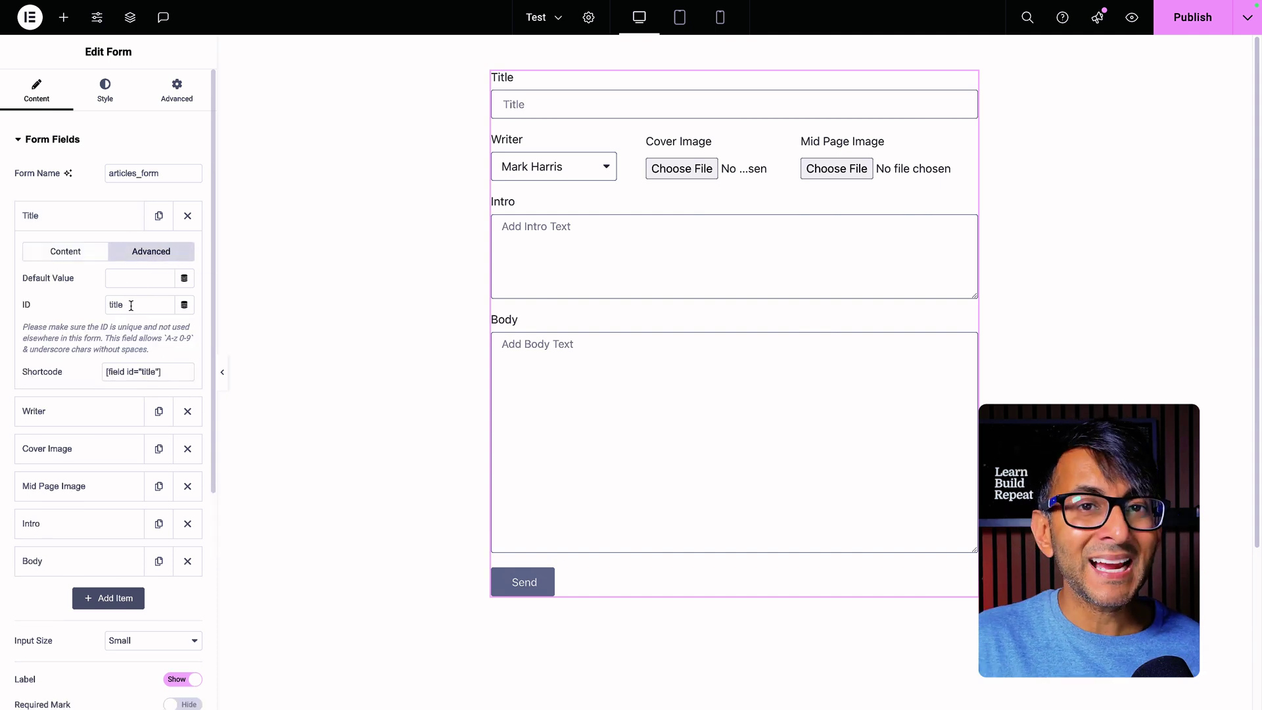
{"action": "left_click", "coordinate": [83, 227]}
{"action": "left_click", "coordinate": [84, 256]}
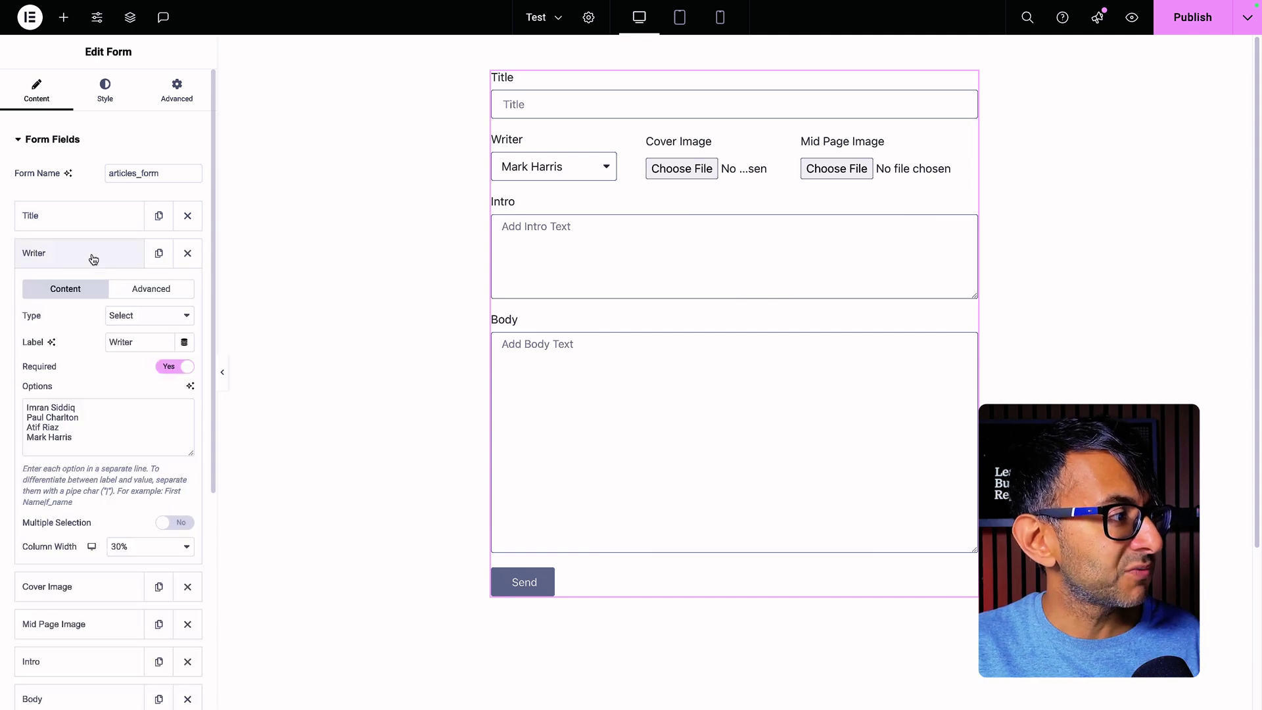
{"action": "left_click", "coordinate": [87, 260]}
{"action": "left_click", "coordinate": [84, 293]}
{"action": "left_click", "coordinate": [84, 294]}
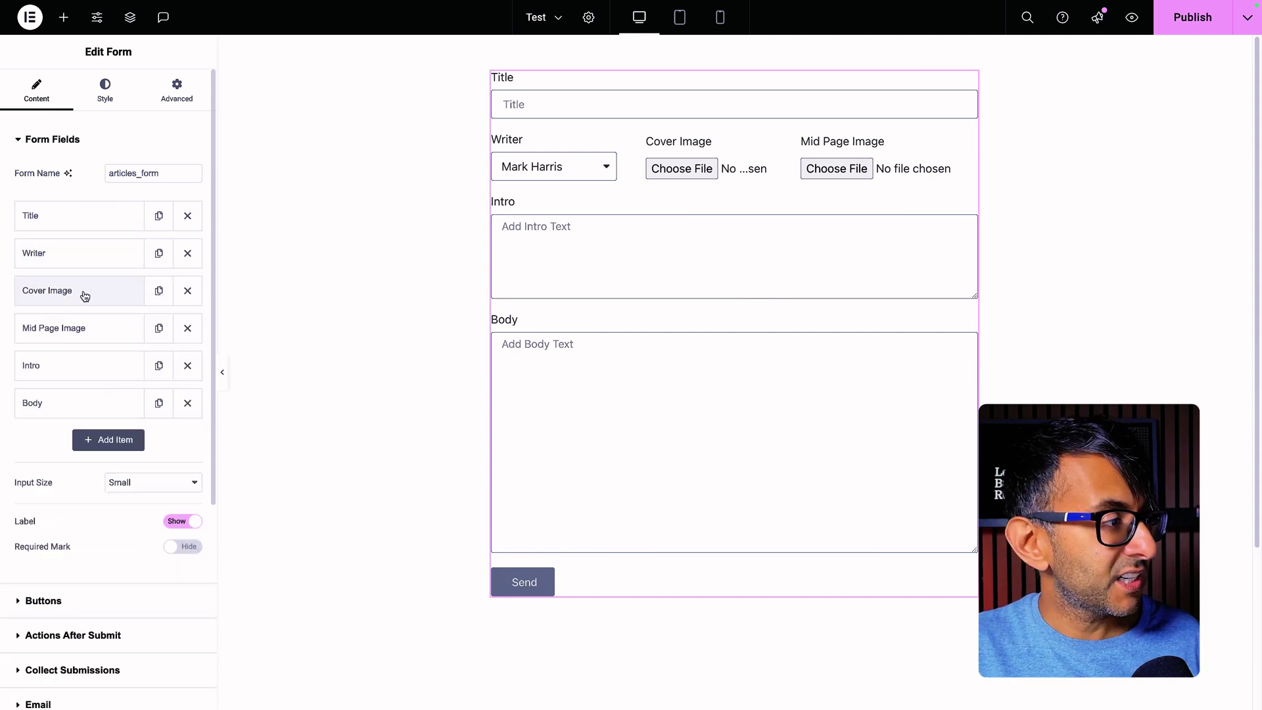
Step: Inspect the Mid Page Image field's upload settings and its ID, and collapse the field again
{"action": "left_click", "coordinate": [103, 332]}
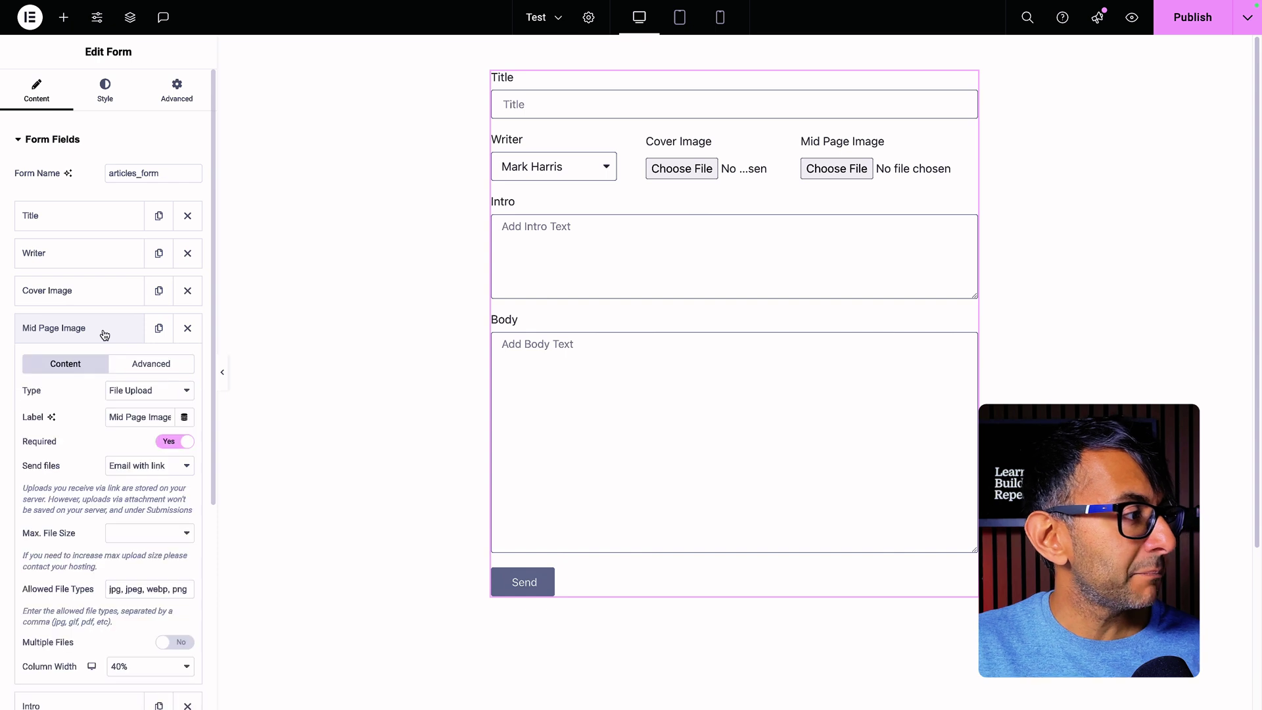
{"action": "left_click", "coordinate": [147, 372]}
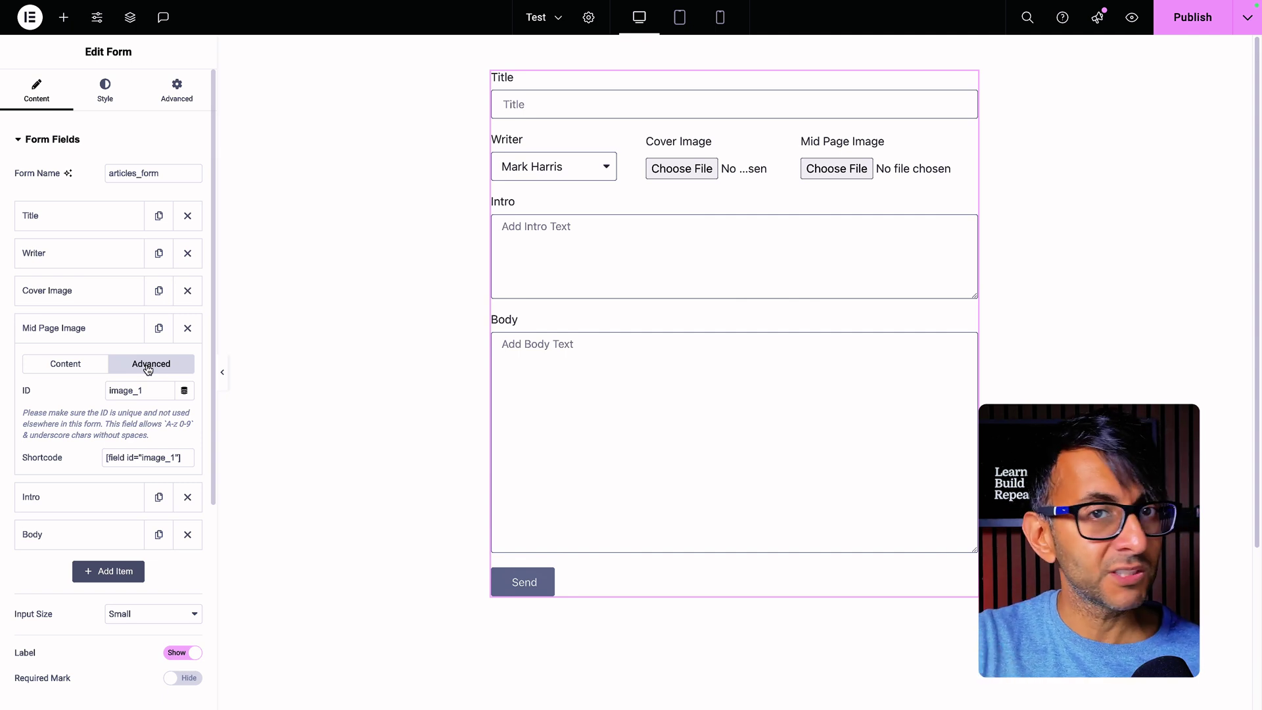
{"action": "left_click", "coordinate": [119, 331]}
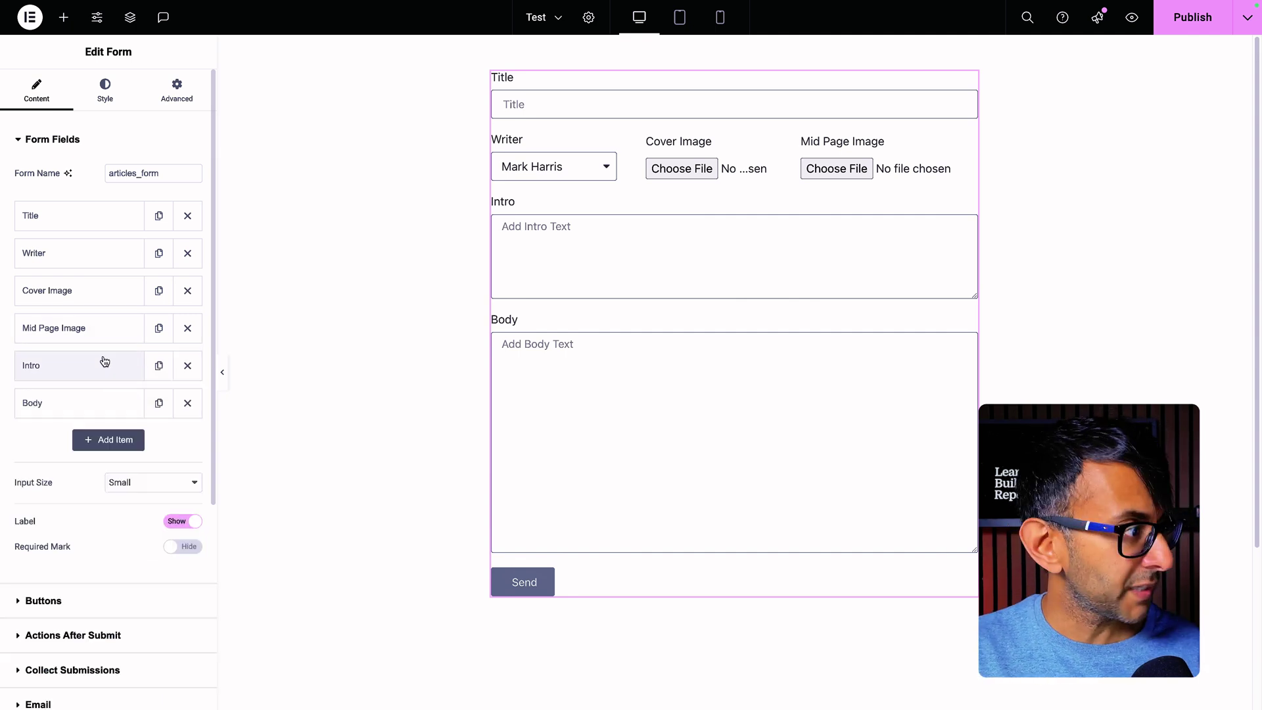
Step: Try appending "gfghgg" to the Body field's ID to see its effect on the shortcode, remove it again and collapse the field
{"action": "left_click", "coordinate": [104, 403]}
{"action": "left_click", "coordinate": [155, 438]}
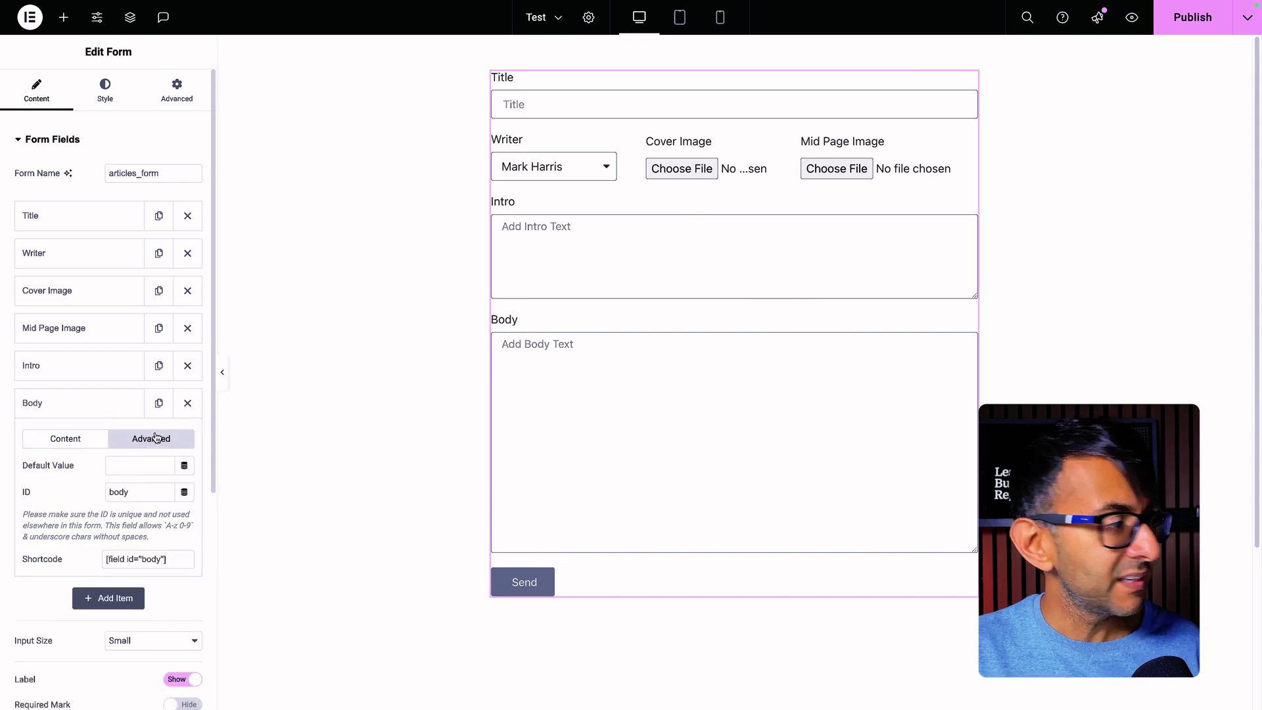
{"action": "left_click", "coordinate": [128, 491]}
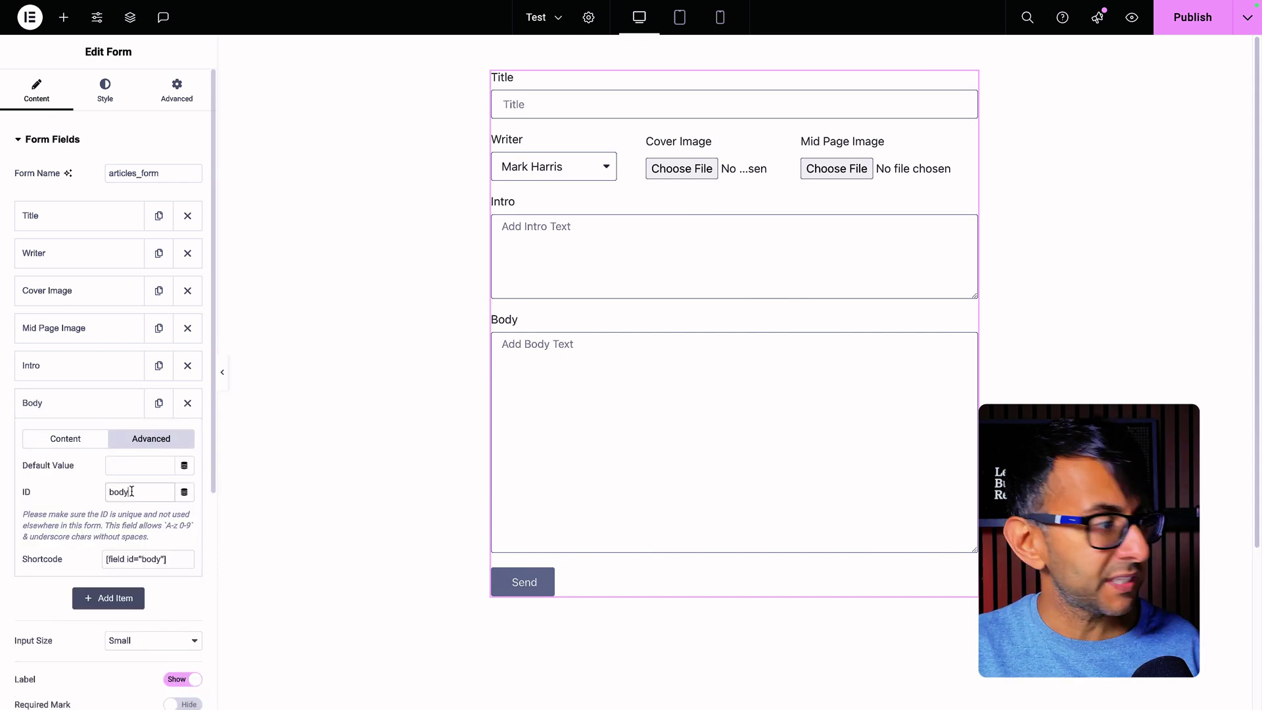
{"action": "type", "text": "gfghgg"}
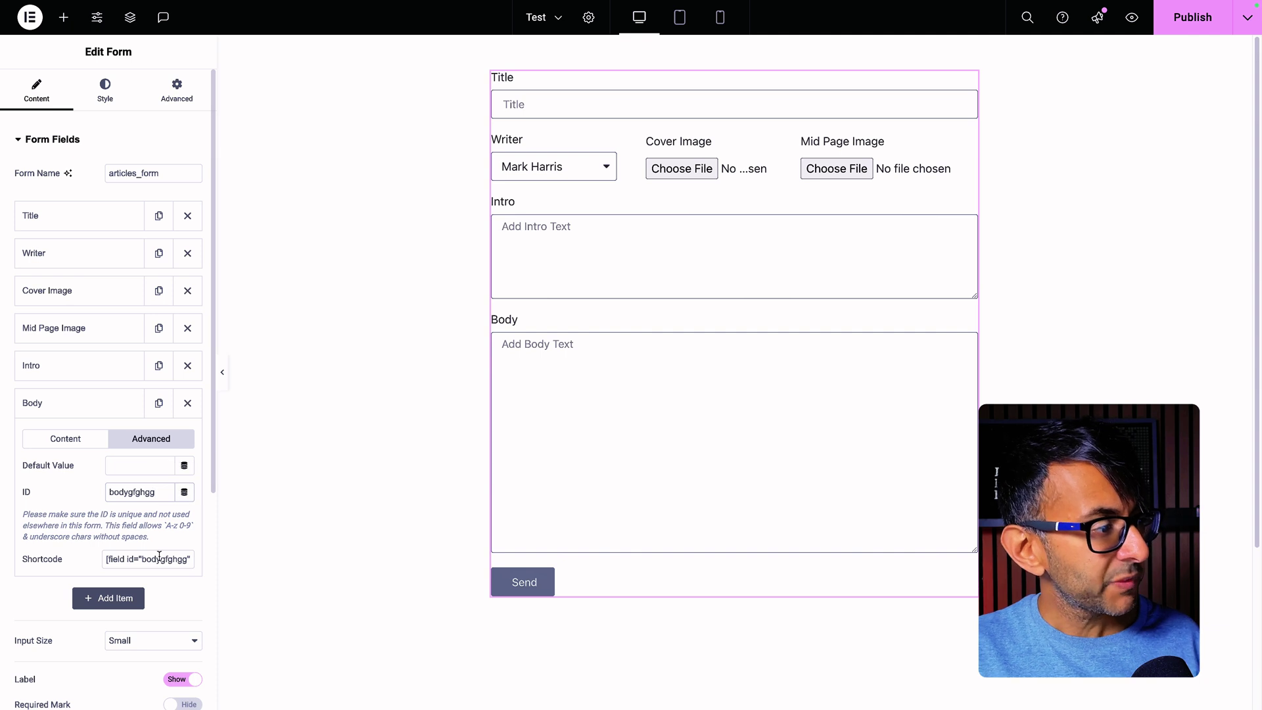
{"action": "key", "text": "BackSpace"}
{"action": "key", "text": "BackSpace"}
{"action": "key", "text": "BackSpace"}
{"action": "key", "text": "BackSpace"}
{"action": "key", "text": "BackSpace"}
{"action": "key", "text": "BackSpace"}
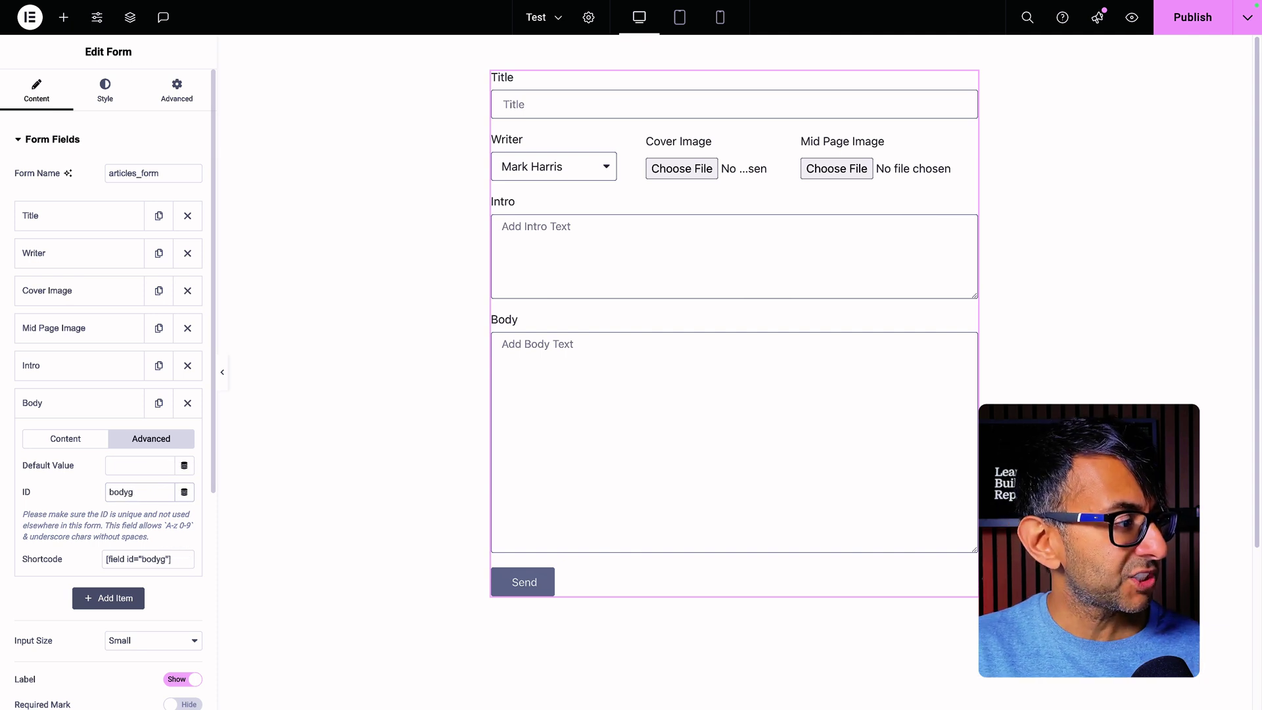
{"action": "left_click", "coordinate": [94, 411]}
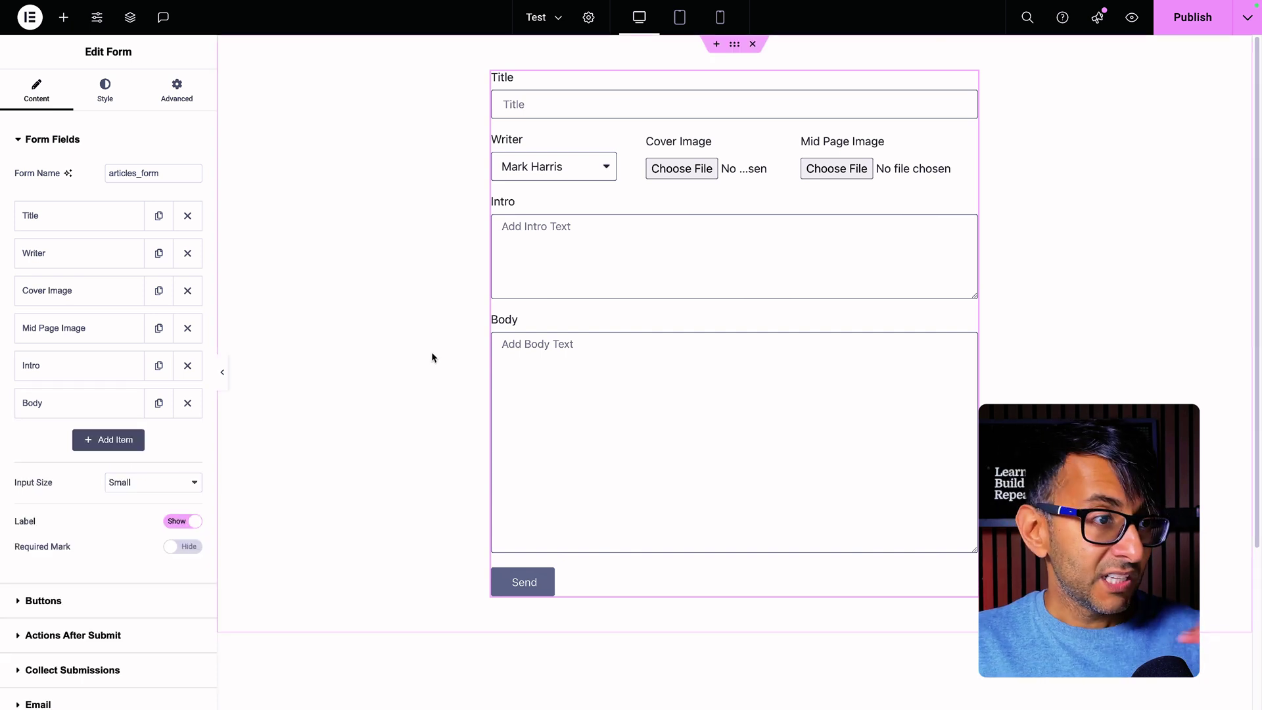
Step: Remove Collect Submissions from the form's actions after submit, keeping only Email
{"action": "scroll", "coordinate": [431, 352], "scroll_direction": "down", "scroll_amount": 3}
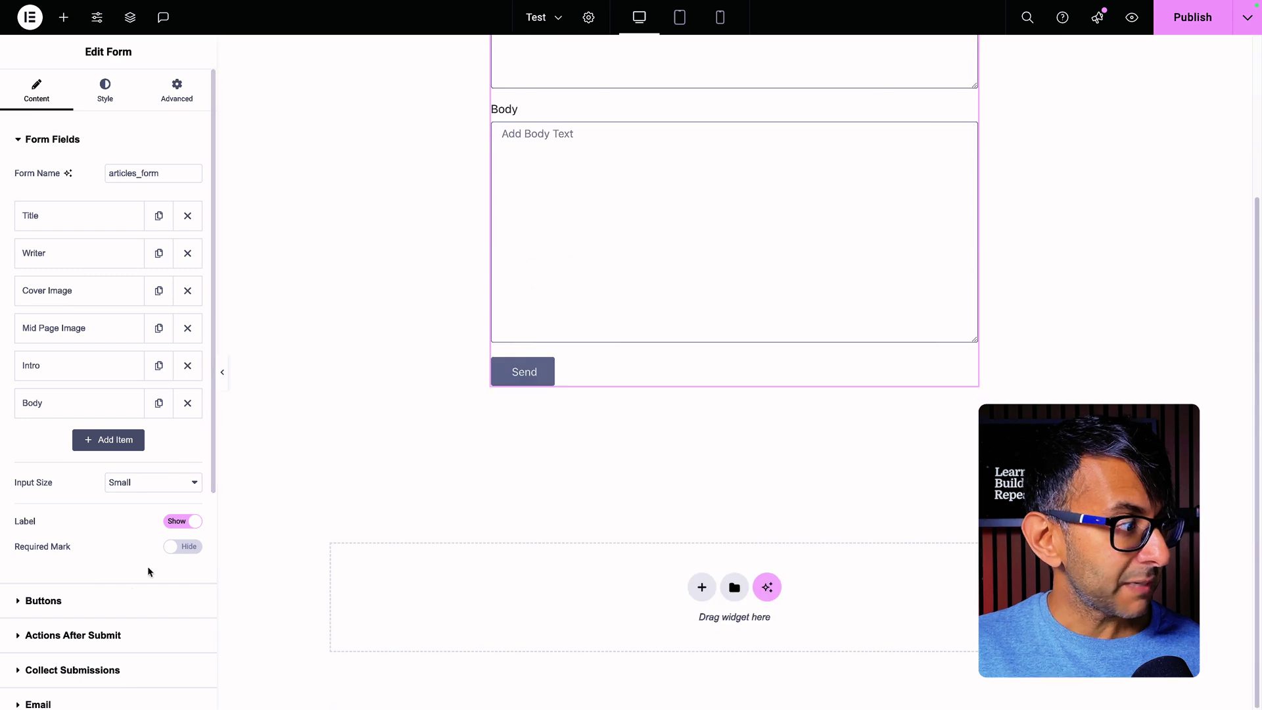
{"action": "left_click", "coordinate": [113, 641]}
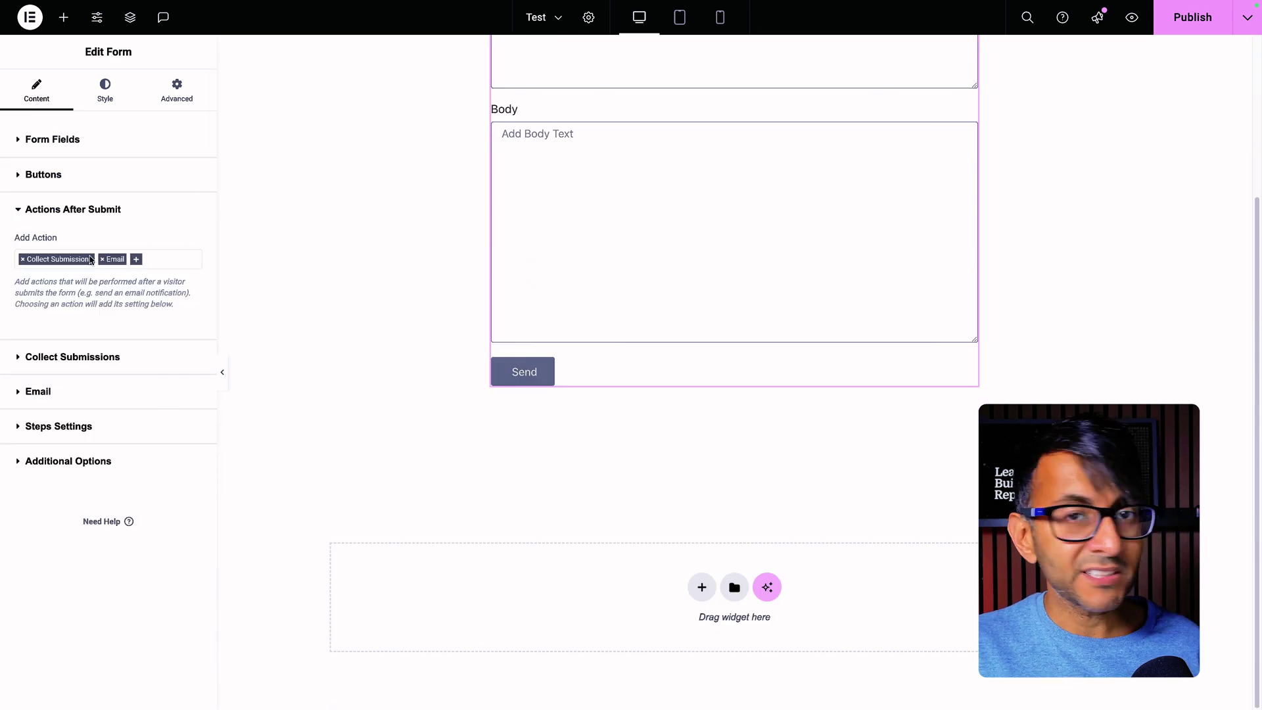
{"action": "left_click", "coordinate": [22, 263]}
{"action": "left_click", "coordinate": [21, 260]}
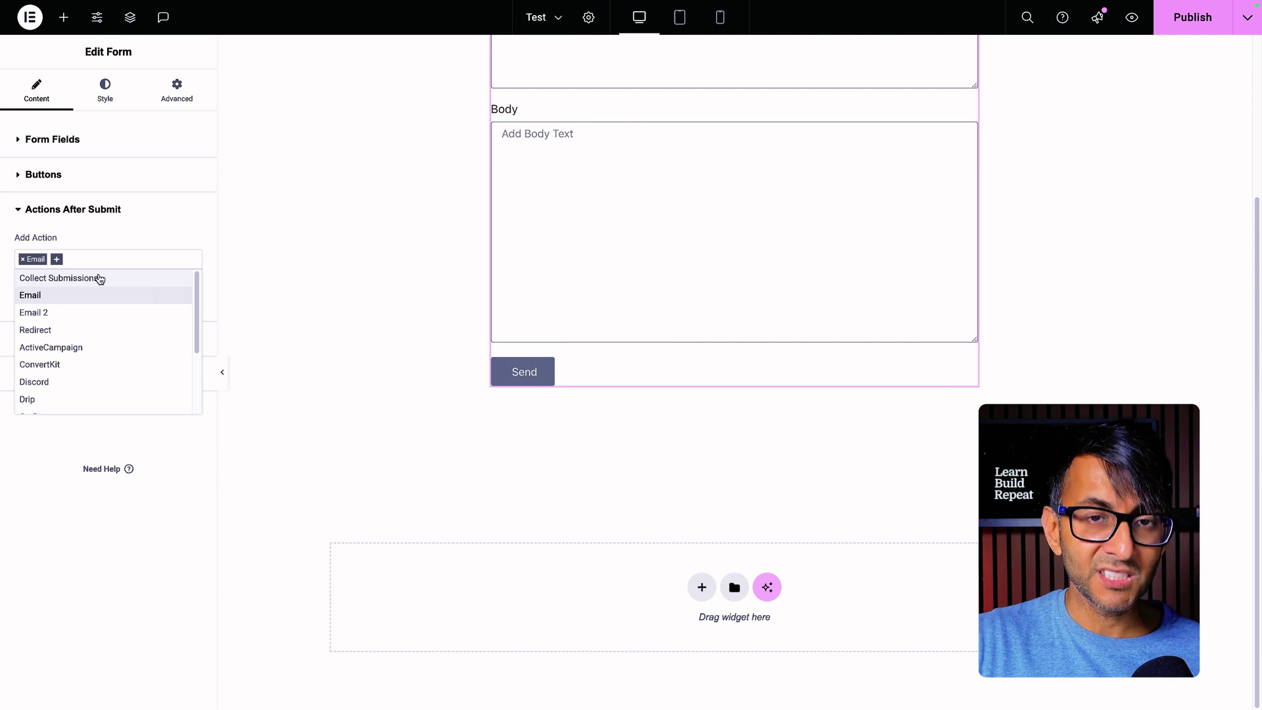
{"action": "left_click", "coordinate": [127, 234]}
Step: Check the form name and the Form ID in the form's additional options, and return to the form fields
{"action": "left_click", "coordinate": [76, 140]}
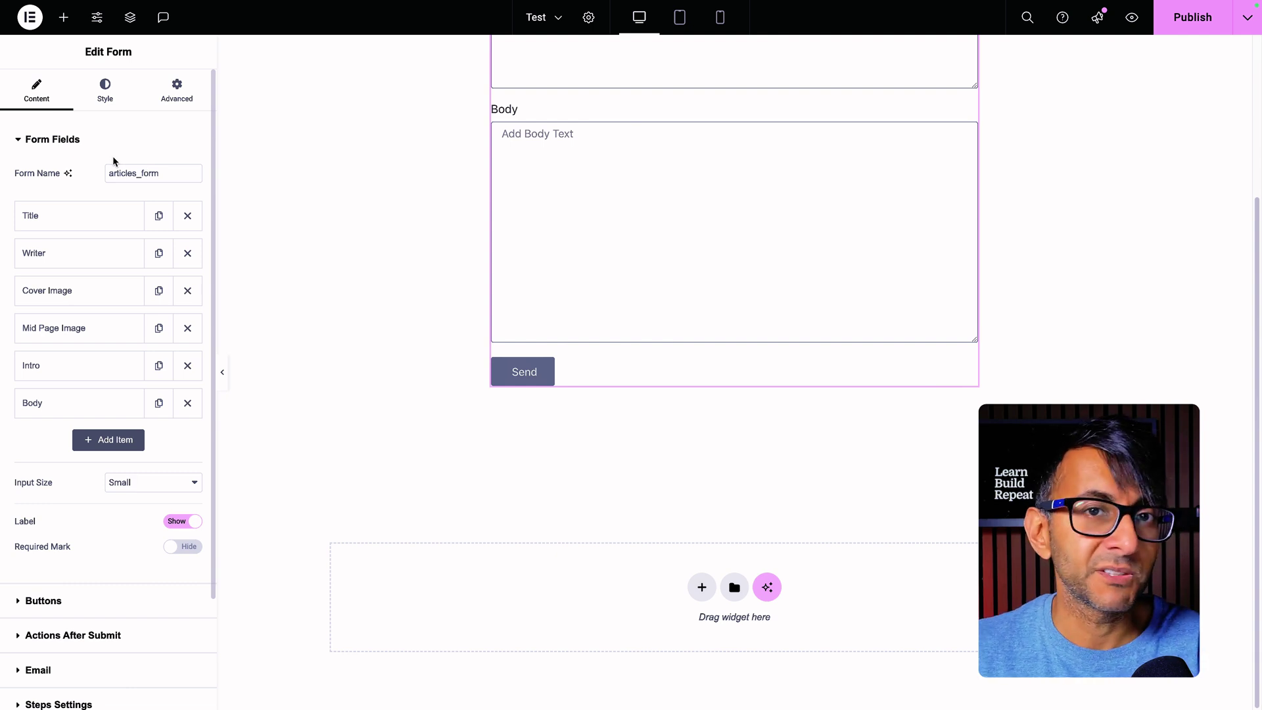
{"action": "scroll", "coordinate": [147, 333], "scroll_direction": "down", "scroll_amount": 3}
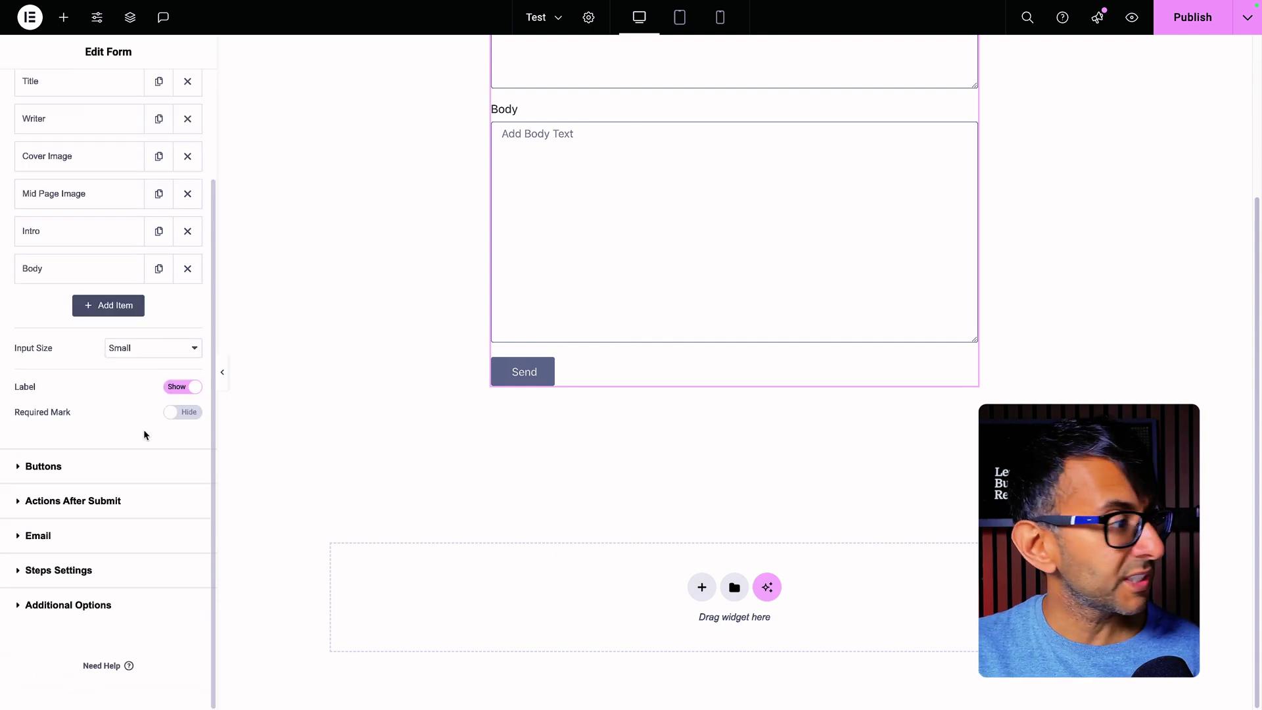
{"action": "left_click", "coordinate": [125, 600]}
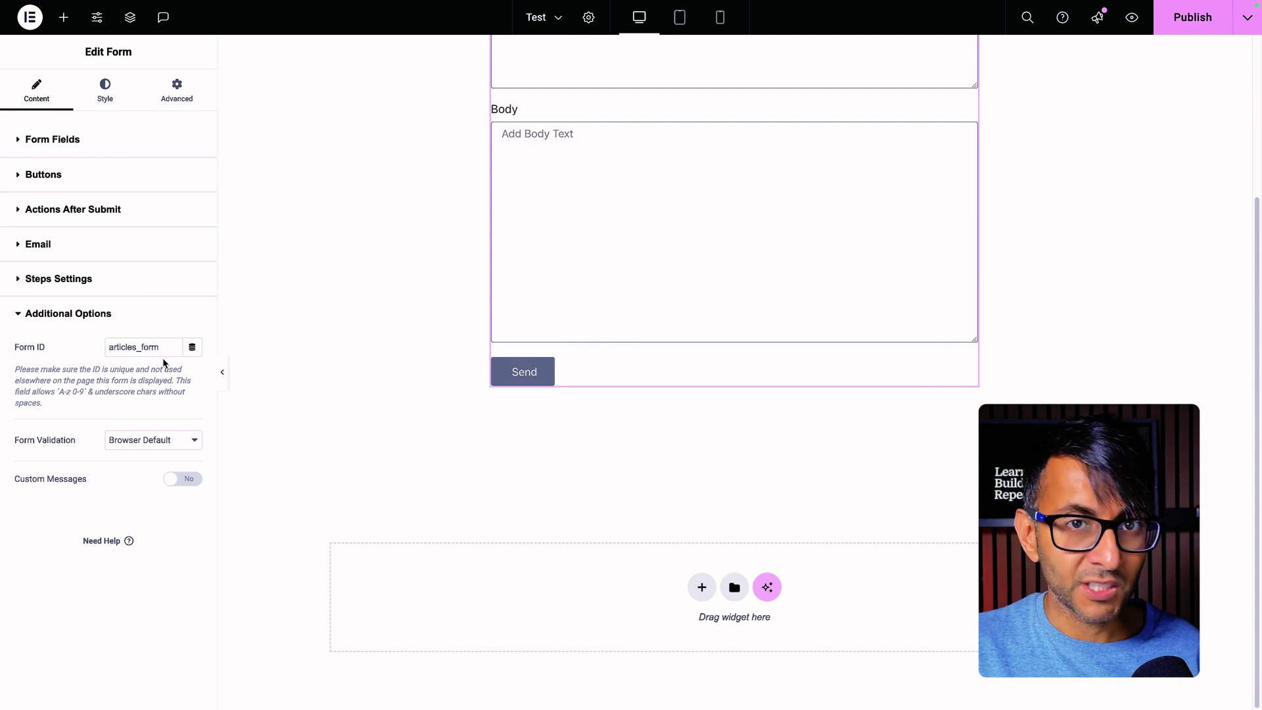
{"action": "left_click", "coordinate": [110, 144]}
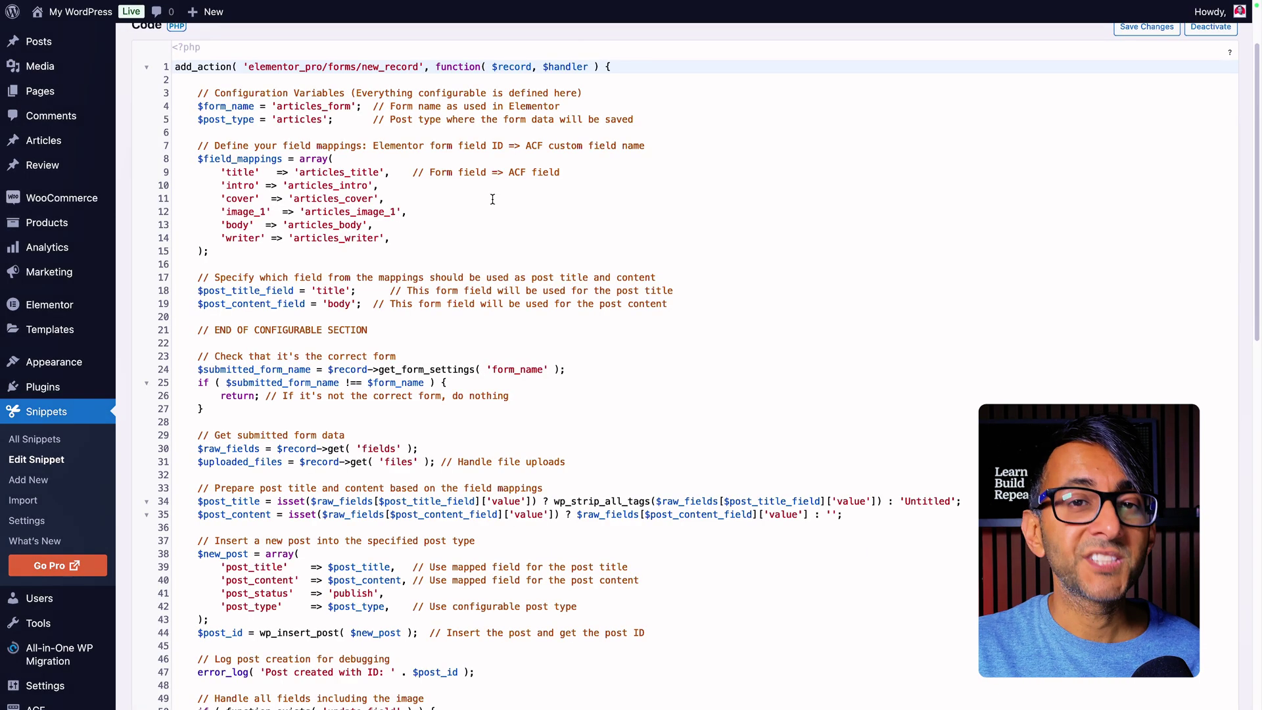
Step: Enlarge the PHP snippet and examine its form name, post type, field mappings and the post_status value
{"action": "key", "text": "ctrl+plus"}
{"action": "key", "text": "ctrl+plus"}
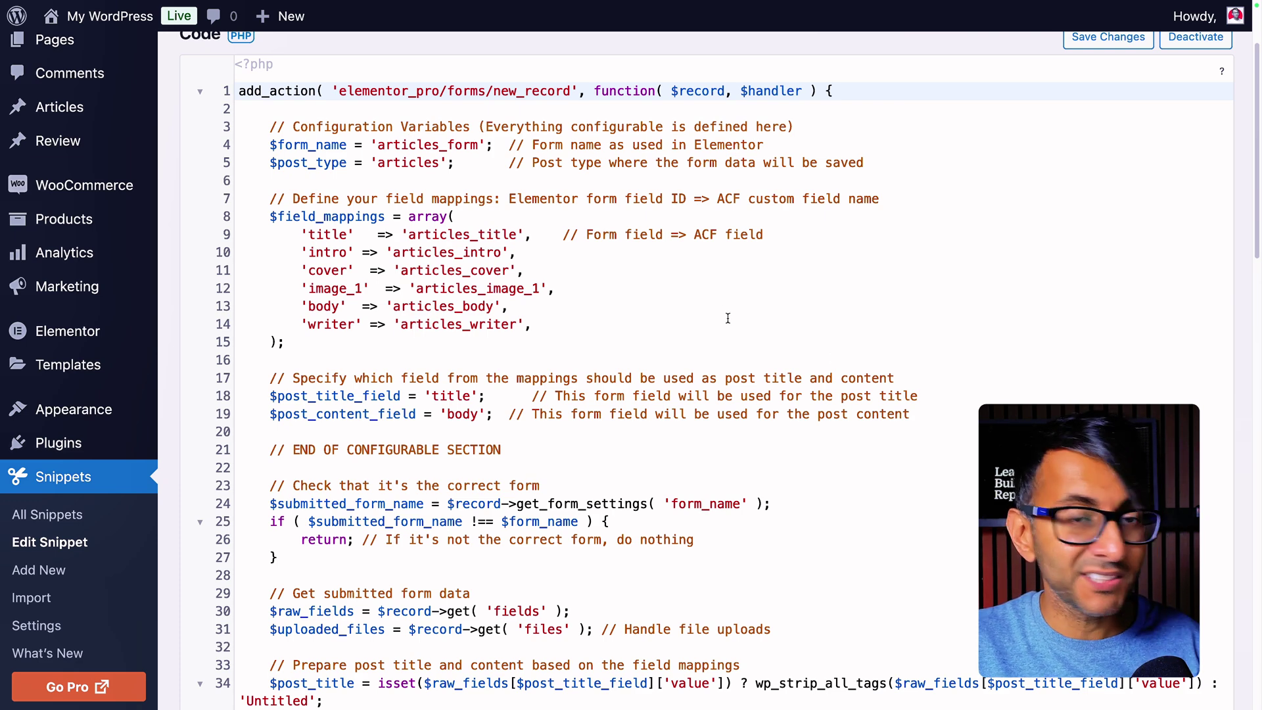
{"action": "scroll", "coordinate": [855, 402], "scroll_direction": "down", "scroll_amount": 6}
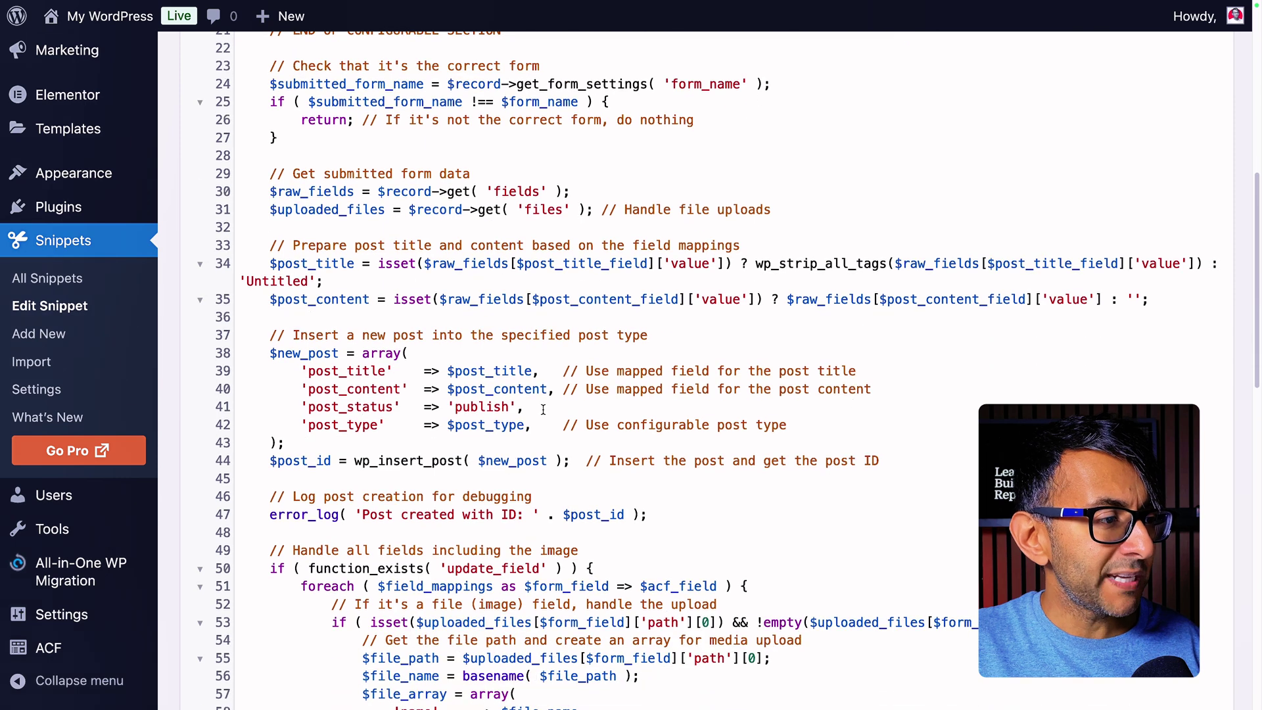
{"action": "double_click", "coordinate": [483, 407]}
{"action": "left_click", "coordinate": [590, 404]}
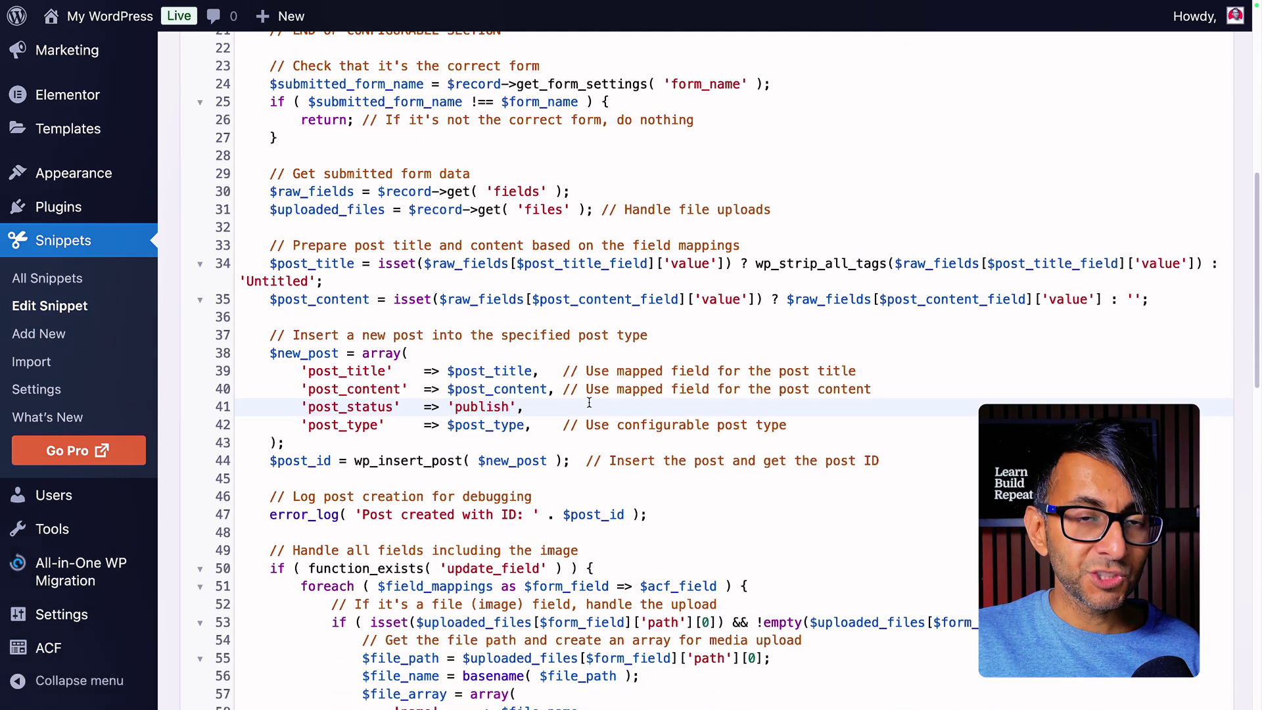
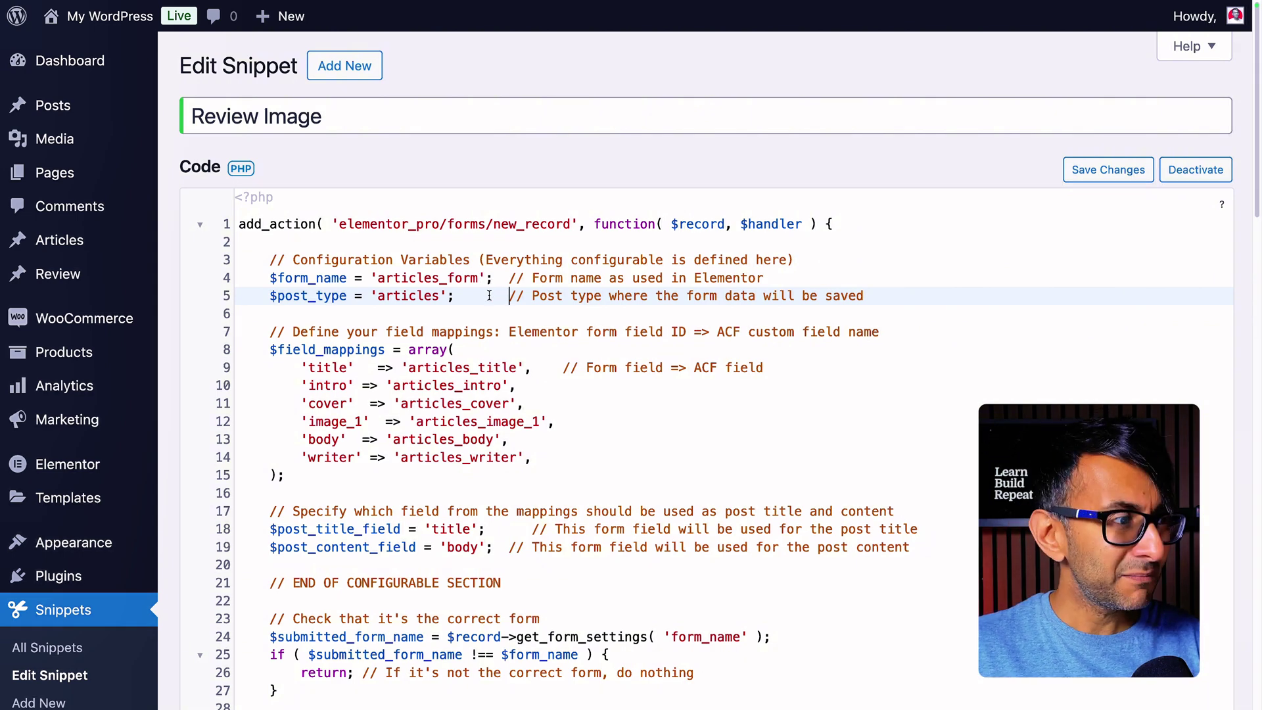
{"action": "left_click", "coordinate": [325, 368]}
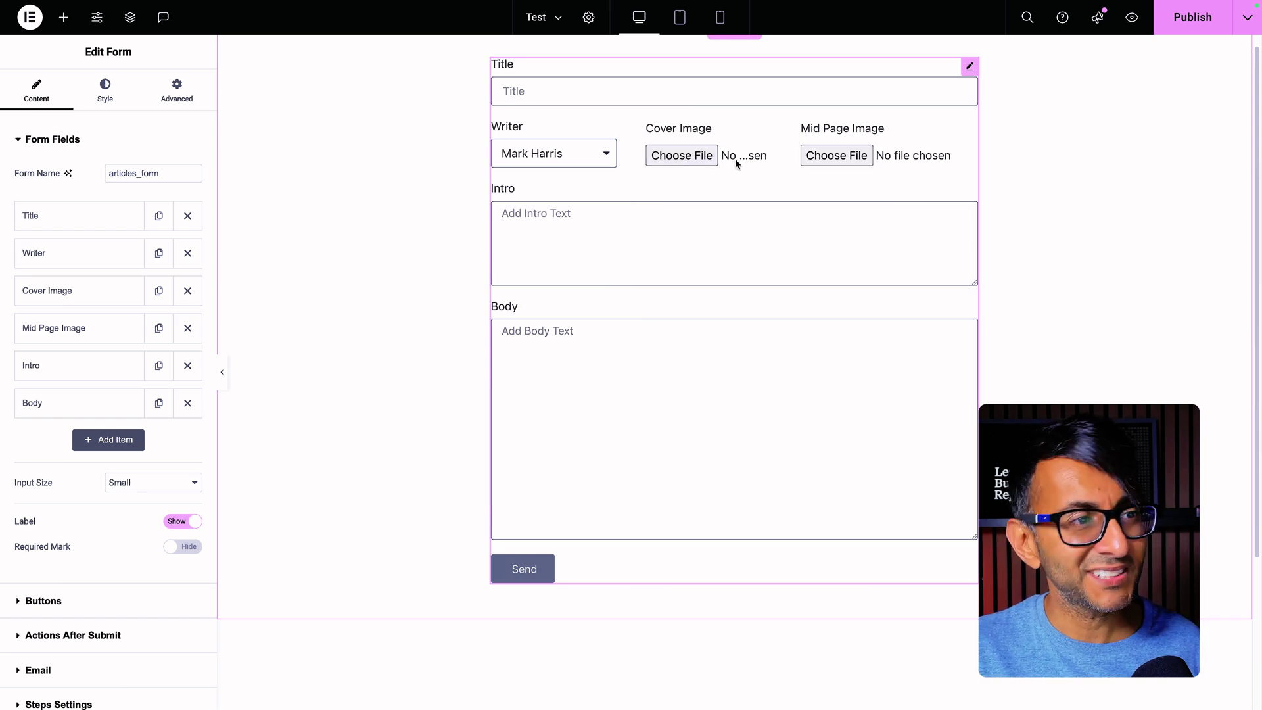
Step: Review the form's Cover Image field, including its maximum file size and allowed file types
{"action": "left_click", "coordinate": [113, 284]}
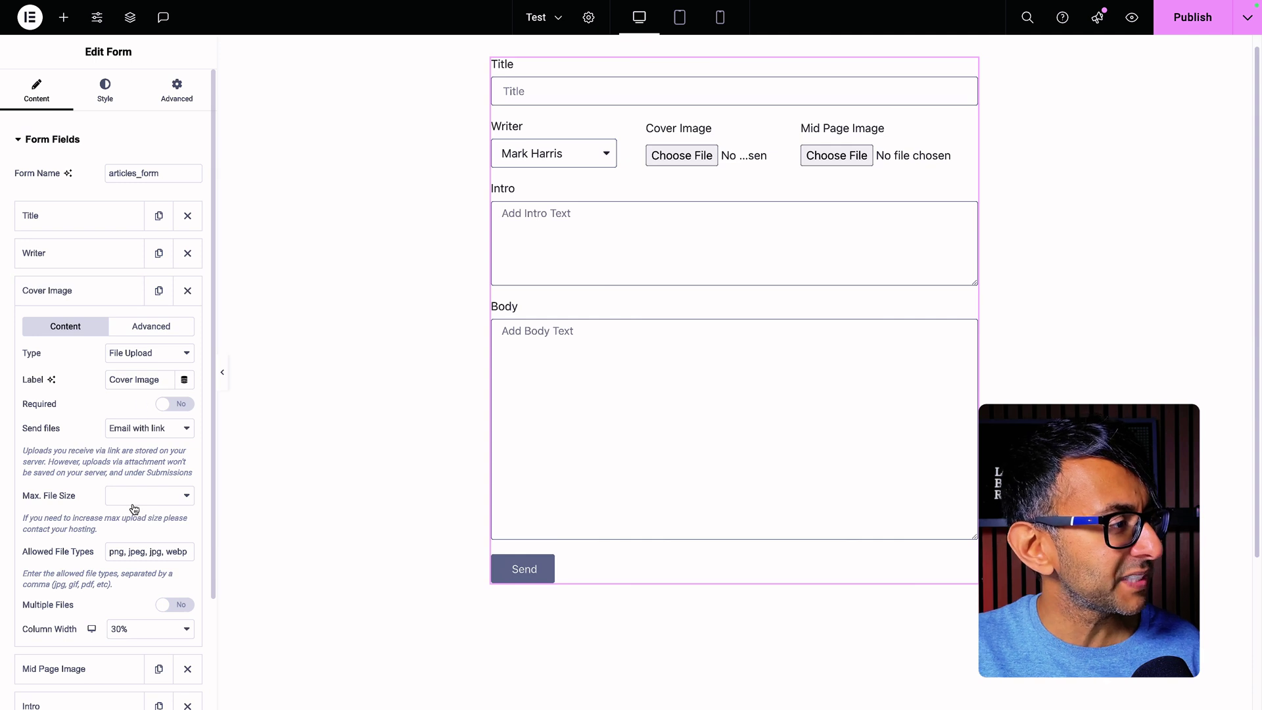
{"action": "scroll", "coordinate": [126, 520], "scroll_direction": "down", "scroll_amount": 3}
{"action": "left_click", "coordinate": [131, 451]}
{"action": "left_click", "coordinate": [142, 523]}
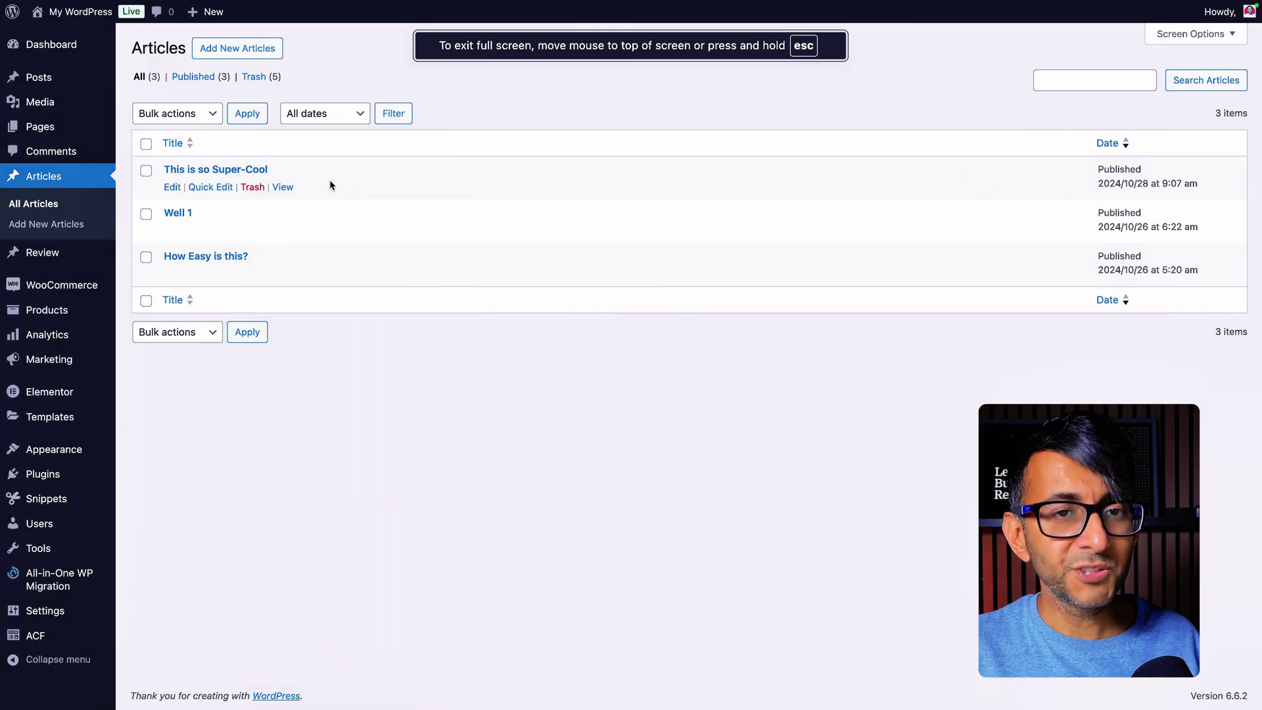
Step: Look at the status options in the quick edit of the "This is so Super-Cool" article and cancel the edit
{"action": "left_click", "coordinate": [206, 187]}
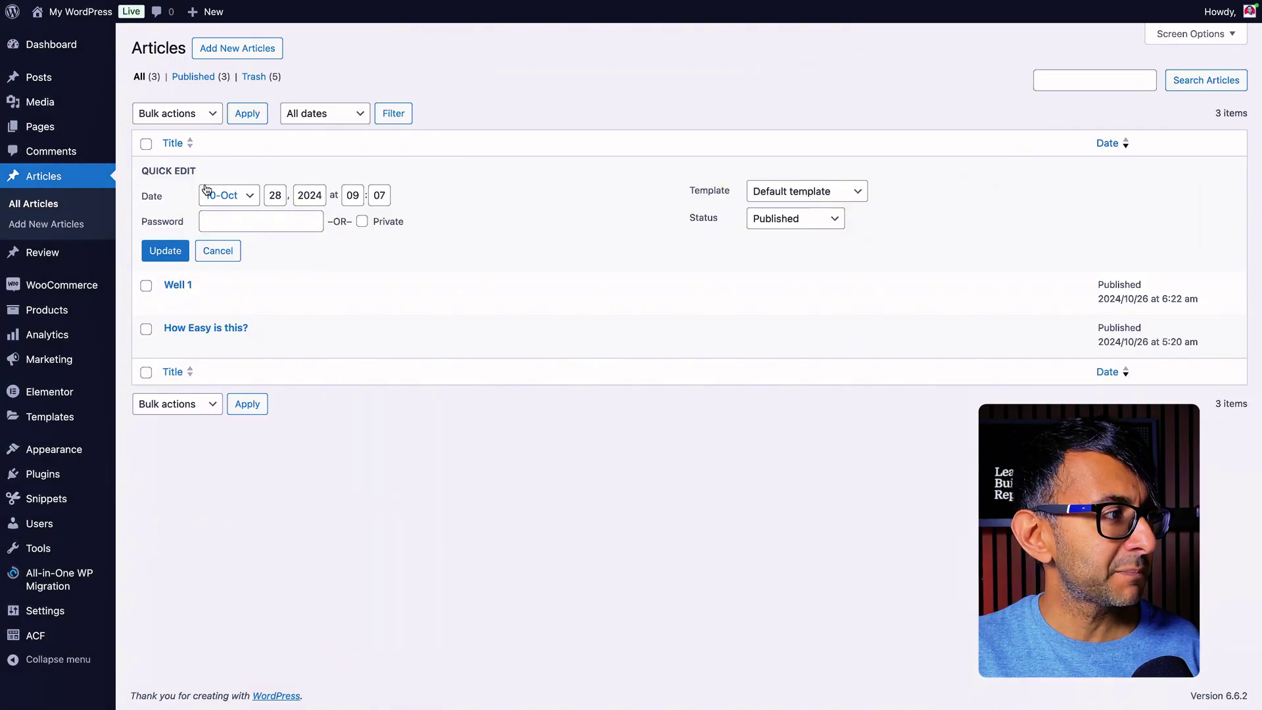
{"action": "left_click", "coordinate": [800, 218]}
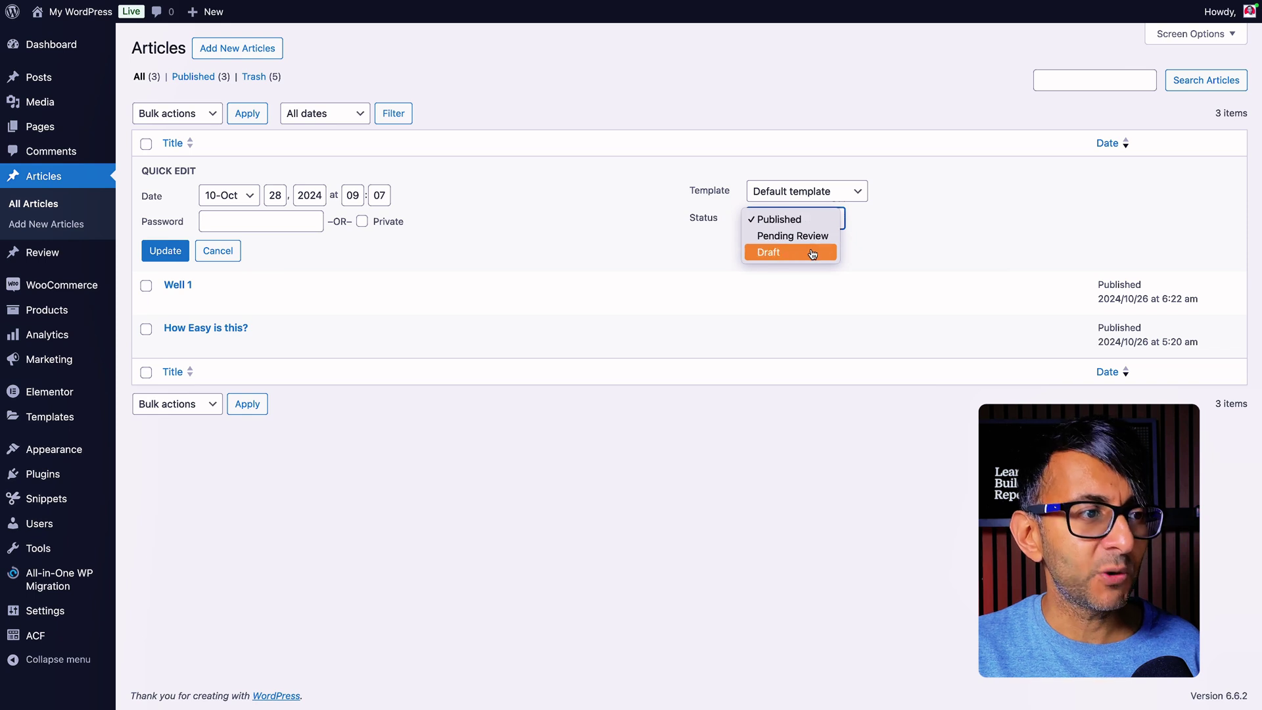
{"action": "left_click", "coordinate": [223, 255]}
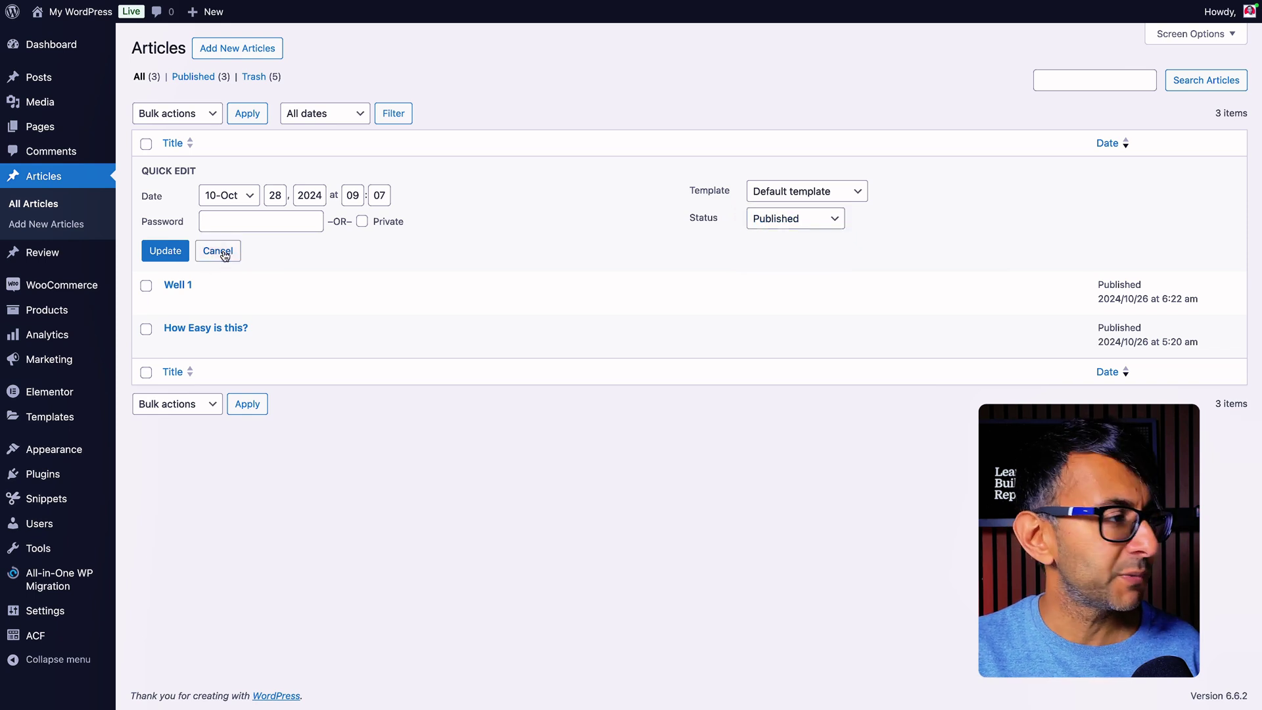
{"action": "left_click", "coordinate": [224, 255]}
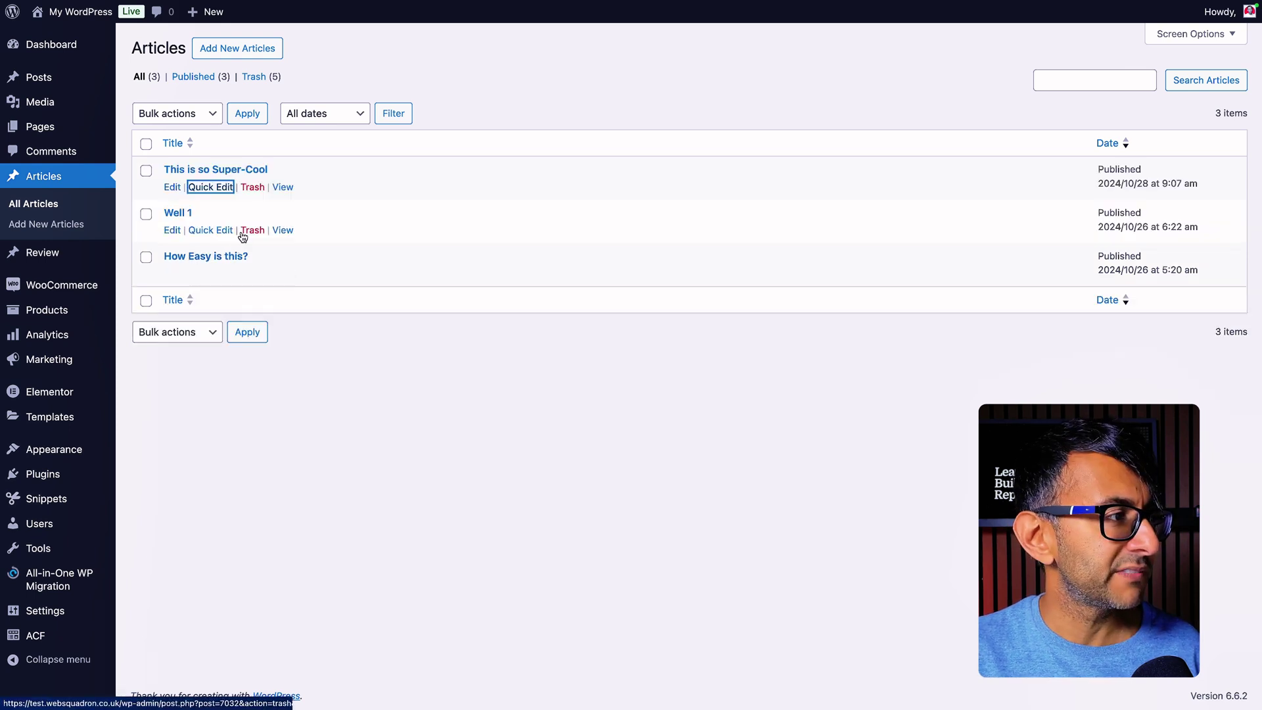
Step: Open the "This is so Super-Cool" article for editing and review its custom fields, both images and the articles_writer choices
{"action": "left_click", "coordinate": [172, 188]}
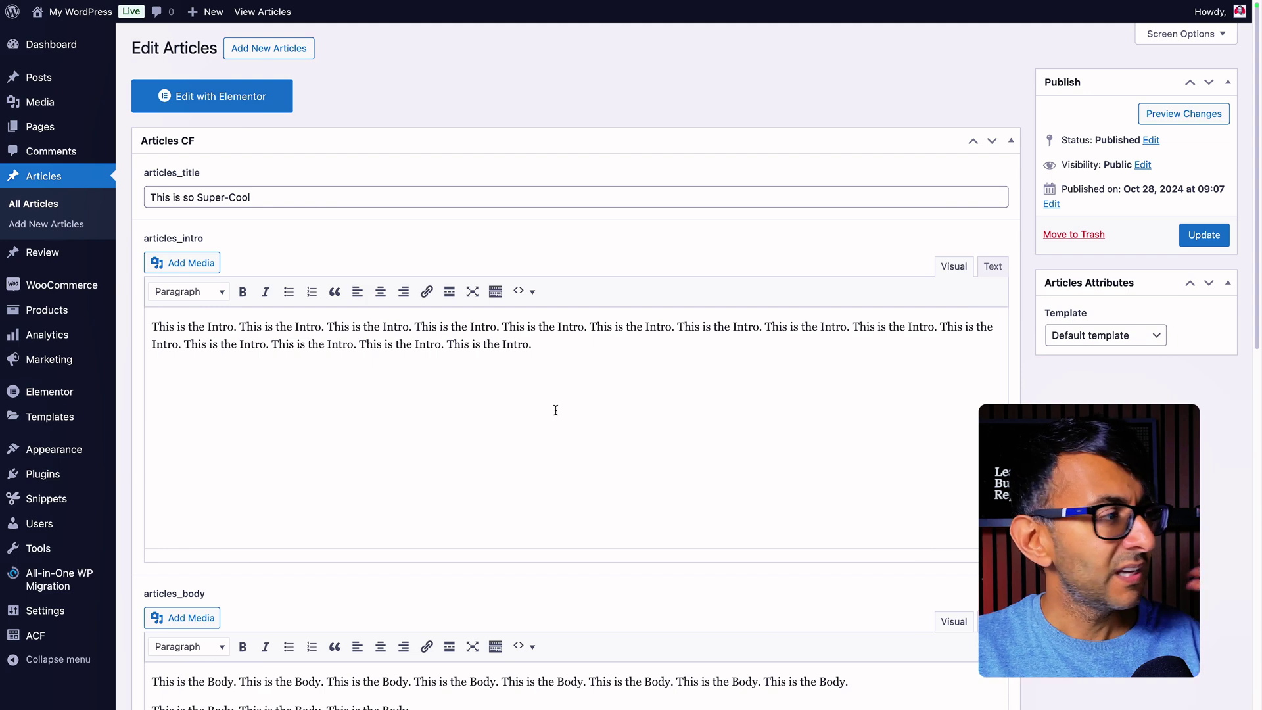
{"action": "scroll", "coordinate": [555, 410], "scroll_direction": "down", "scroll_amount": 10}
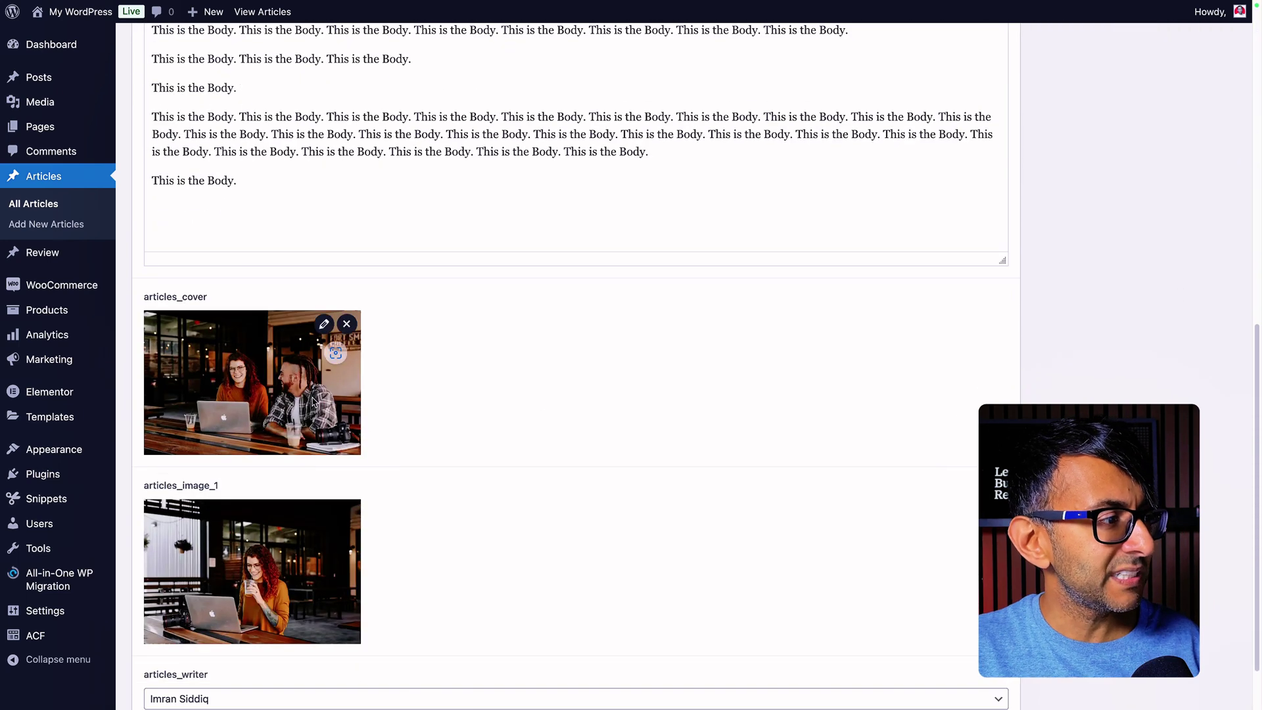
{"action": "scroll", "coordinate": [335, 539], "scroll_direction": "down", "scroll_amount": 2}
{"action": "left_click", "coordinate": [349, 625]}
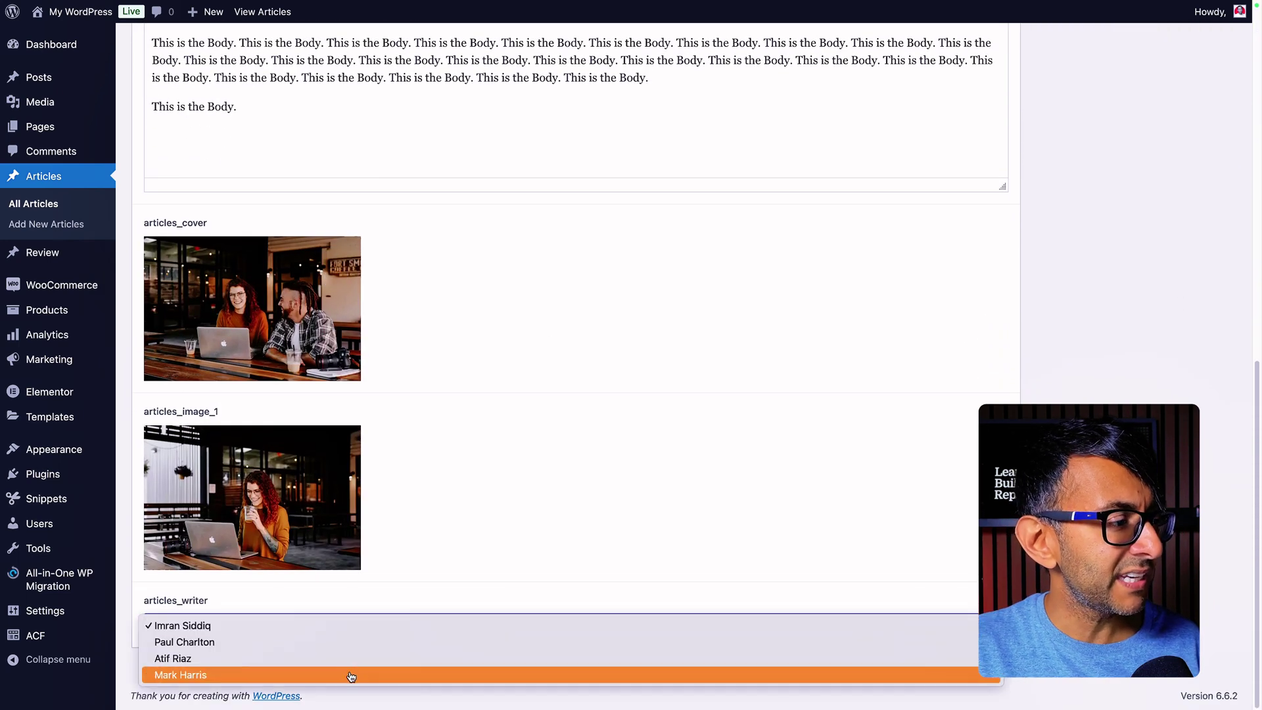
Step: Close the articles_writer choices unchanged and look over the article's intro and body fields
{"action": "key", "text": "Escape"}
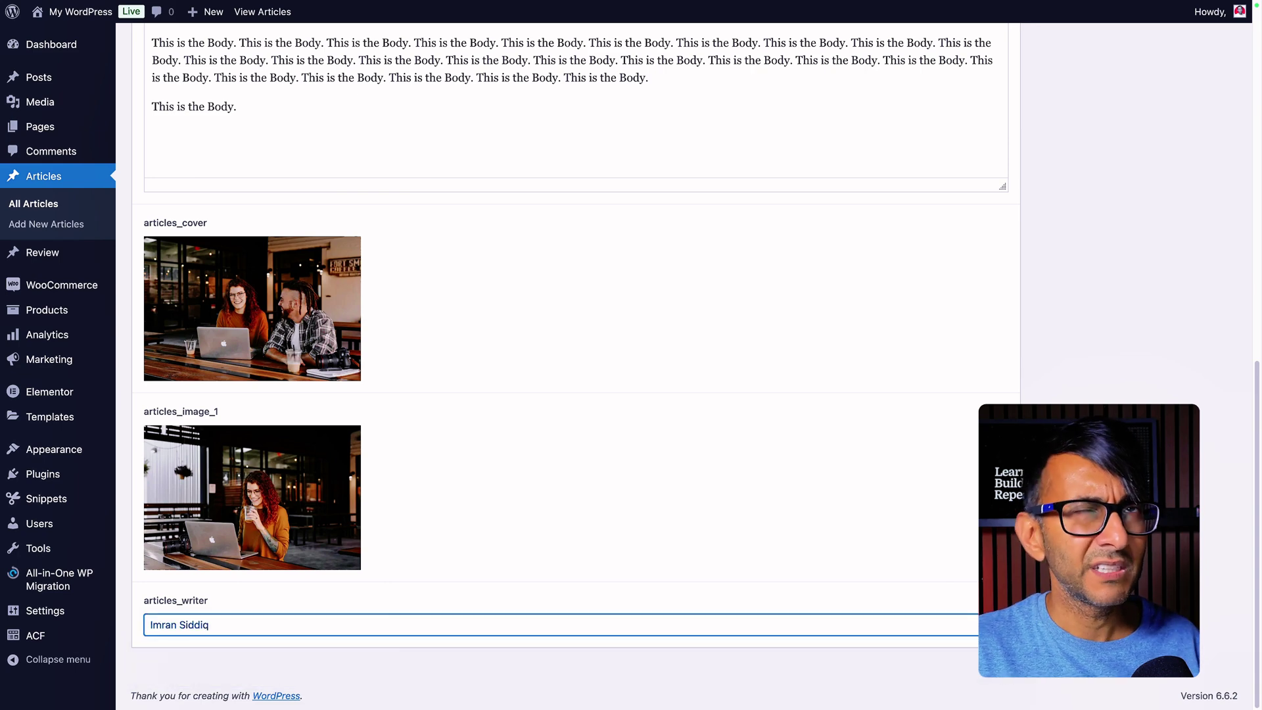
{"action": "scroll", "coordinate": [897, 487], "scroll_direction": "up", "scroll_amount": 8}
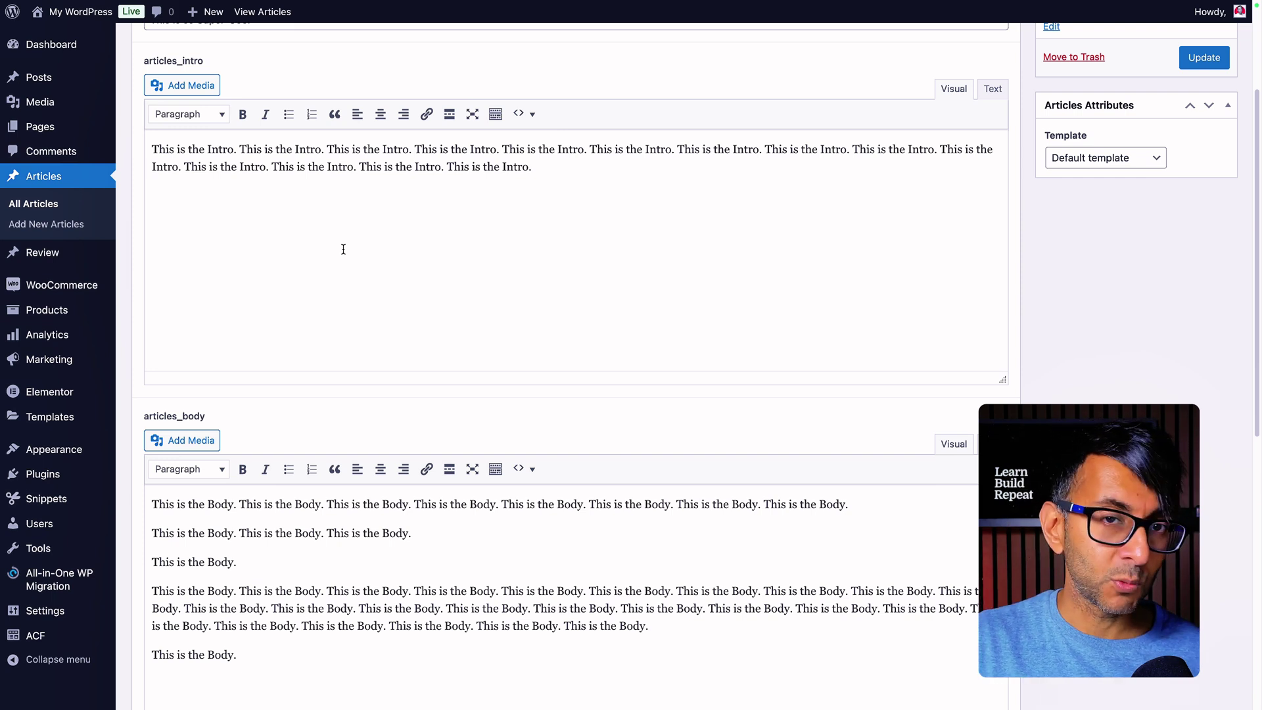
{"action": "left_click", "coordinate": [391, 238]}
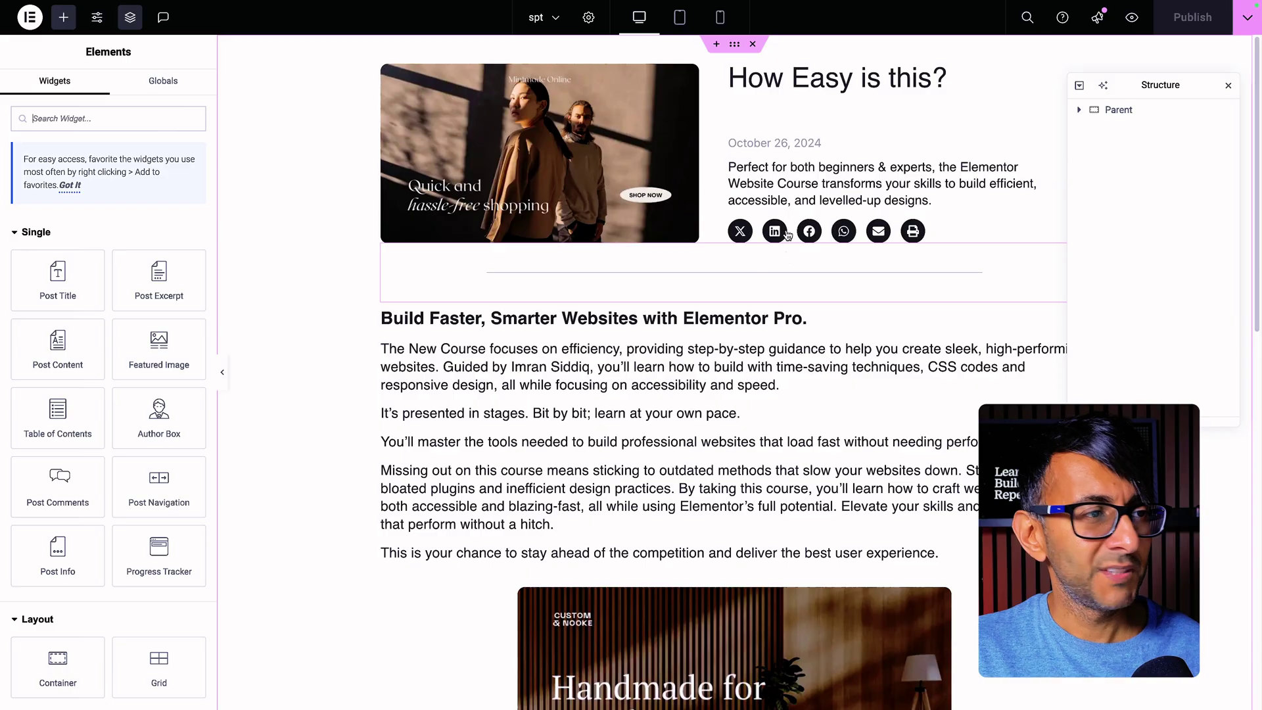
Step: Clear the cover image's dynamic source in the single post template and link it to ACF Image Field with key articles_cover
{"action": "left_click", "coordinate": [539, 152]}
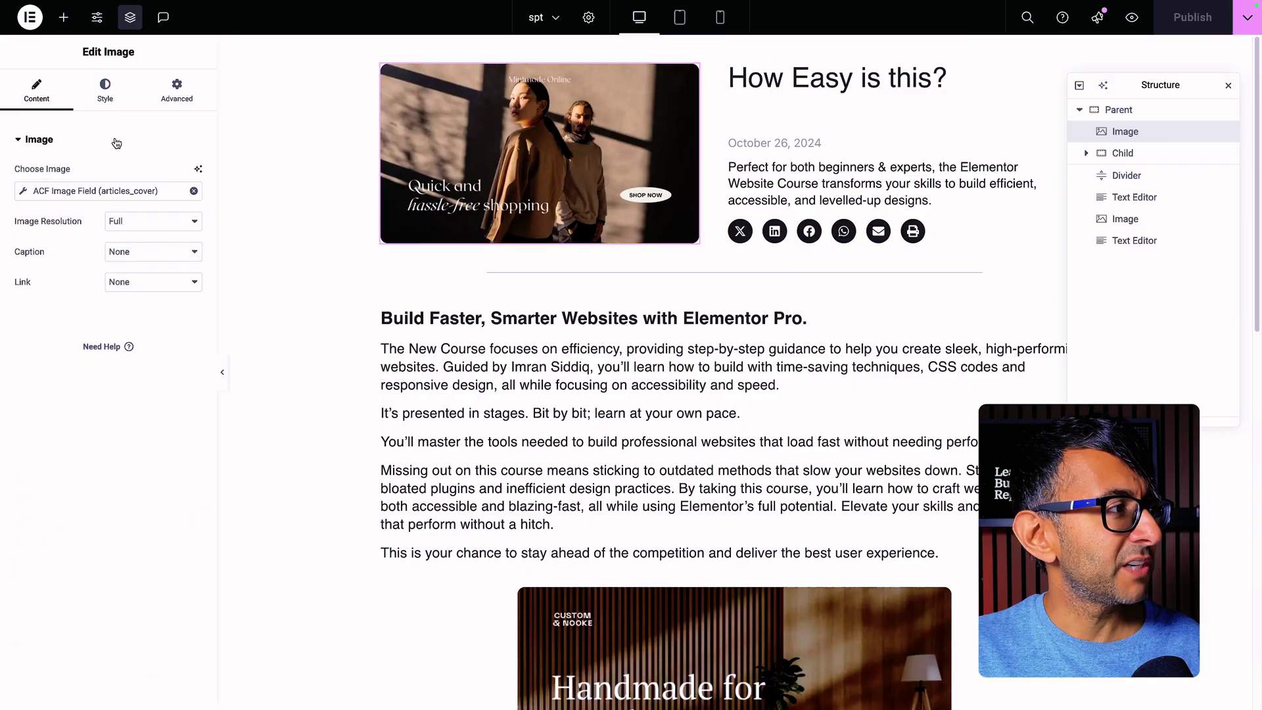
{"action": "left_click", "coordinate": [194, 192]}
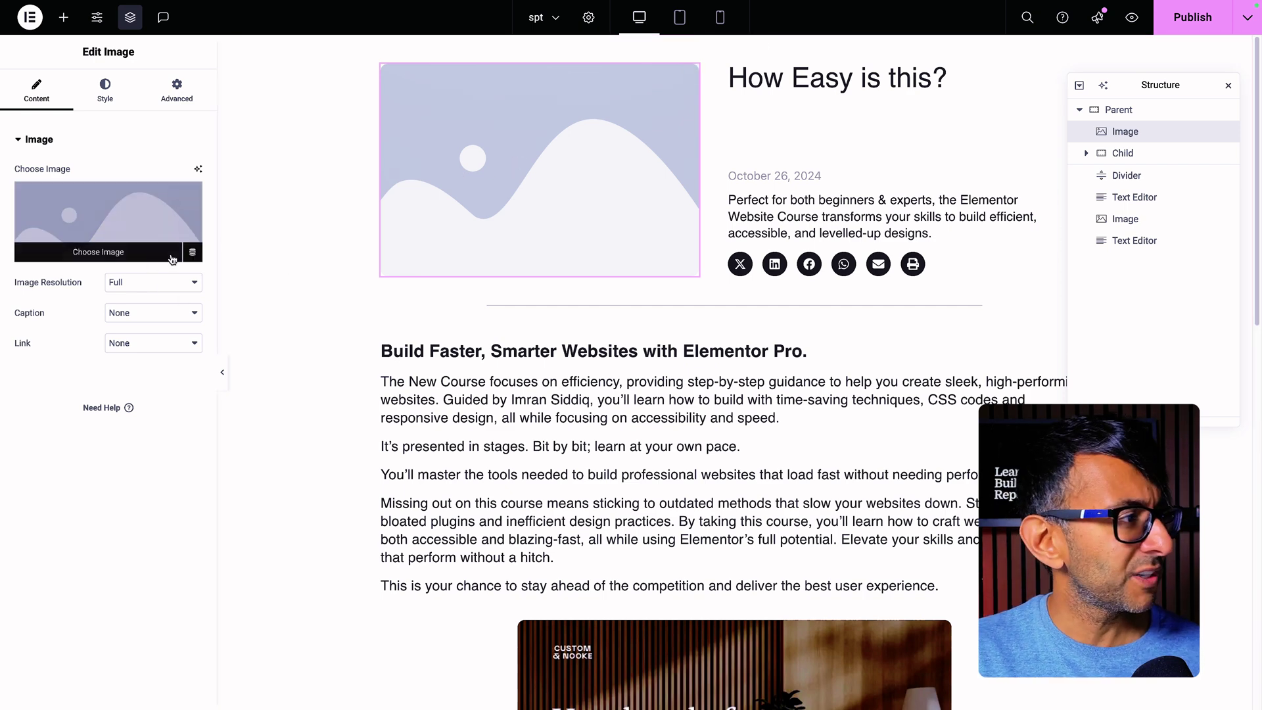
{"action": "left_click", "coordinate": [195, 252]}
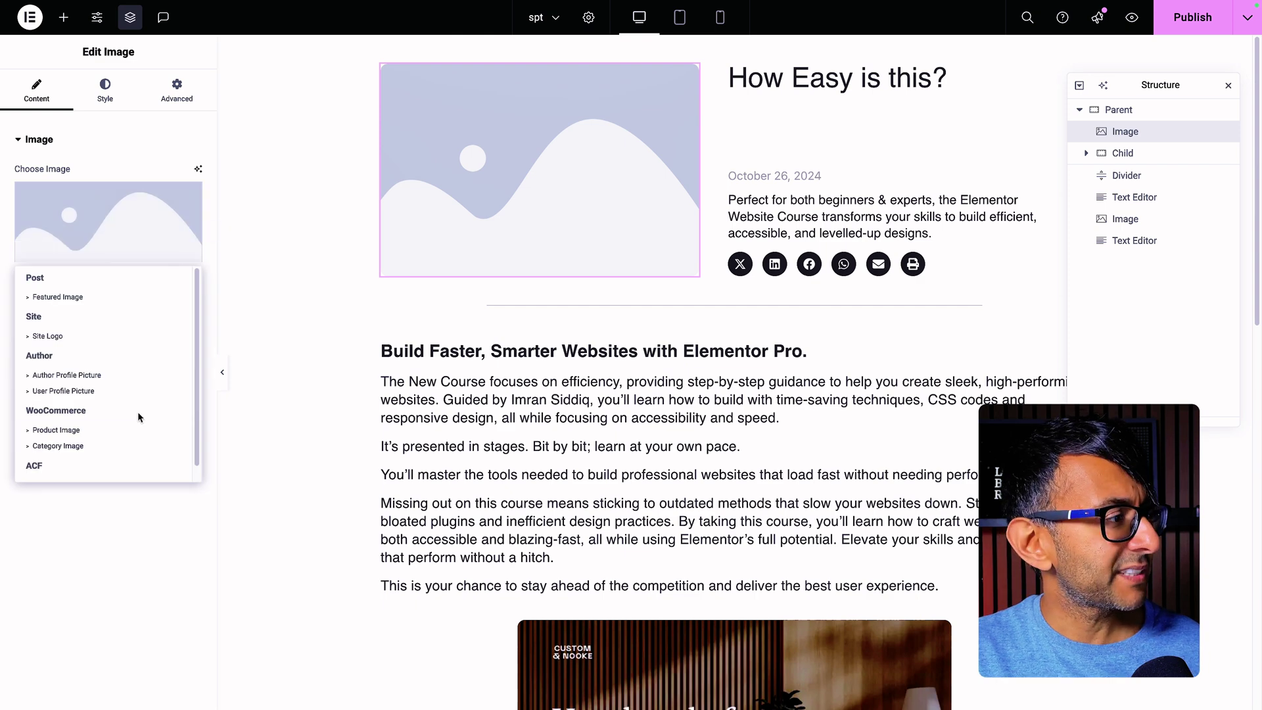
{"action": "scroll", "coordinate": [105, 447], "scroll_direction": "down", "scroll_amount": 2}
{"action": "left_click", "coordinate": [88, 466]}
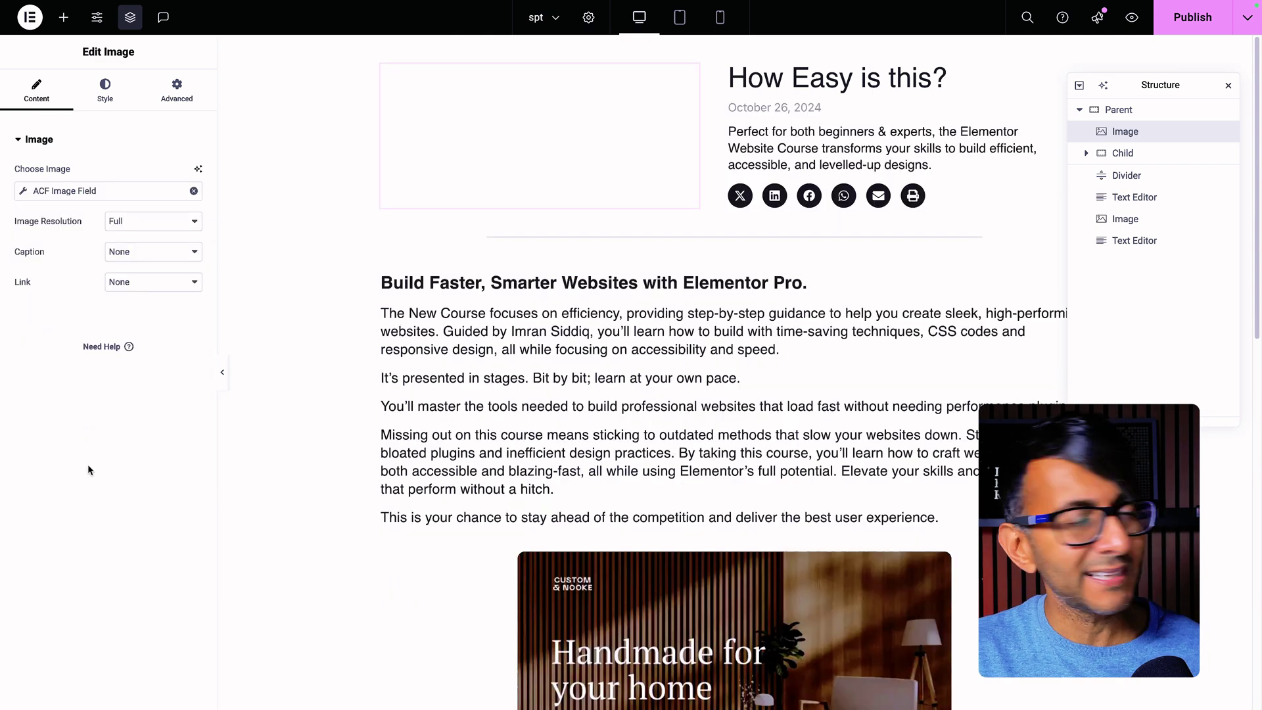
{"action": "left_click", "coordinate": [28, 190]}
{"action": "left_click", "coordinate": [129, 257]}
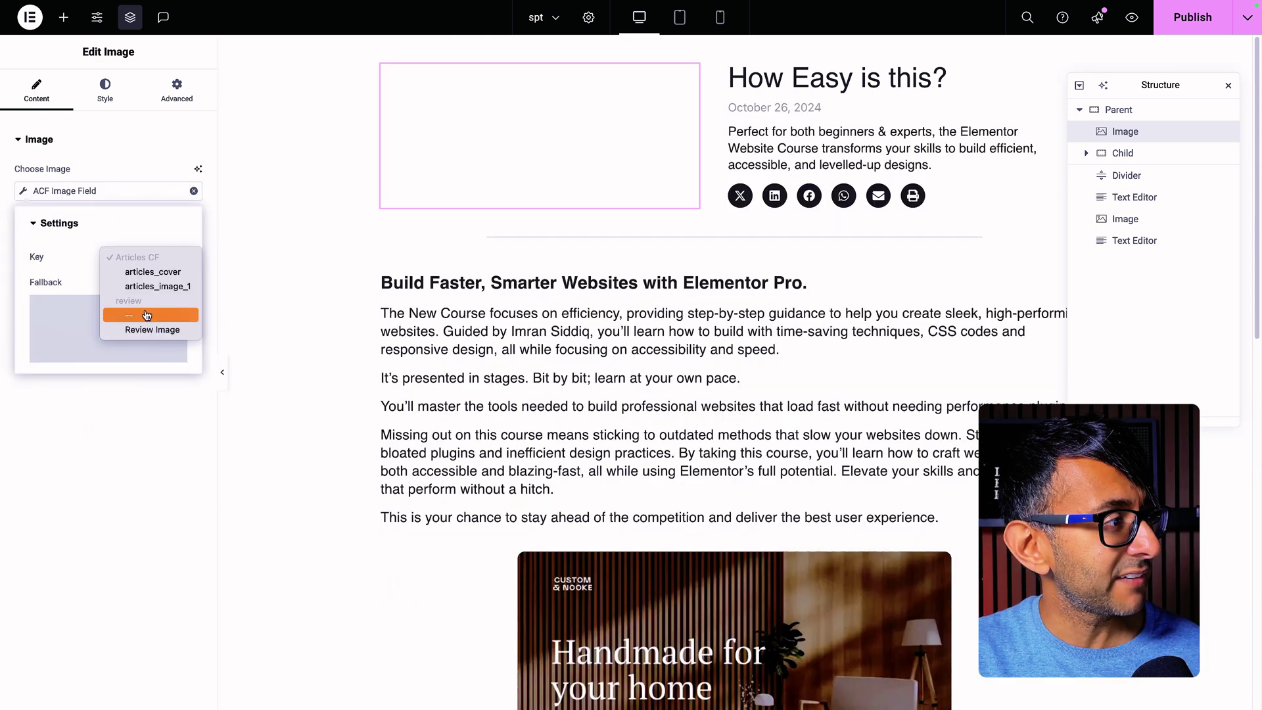
{"action": "left_click", "coordinate": [157, 274]}
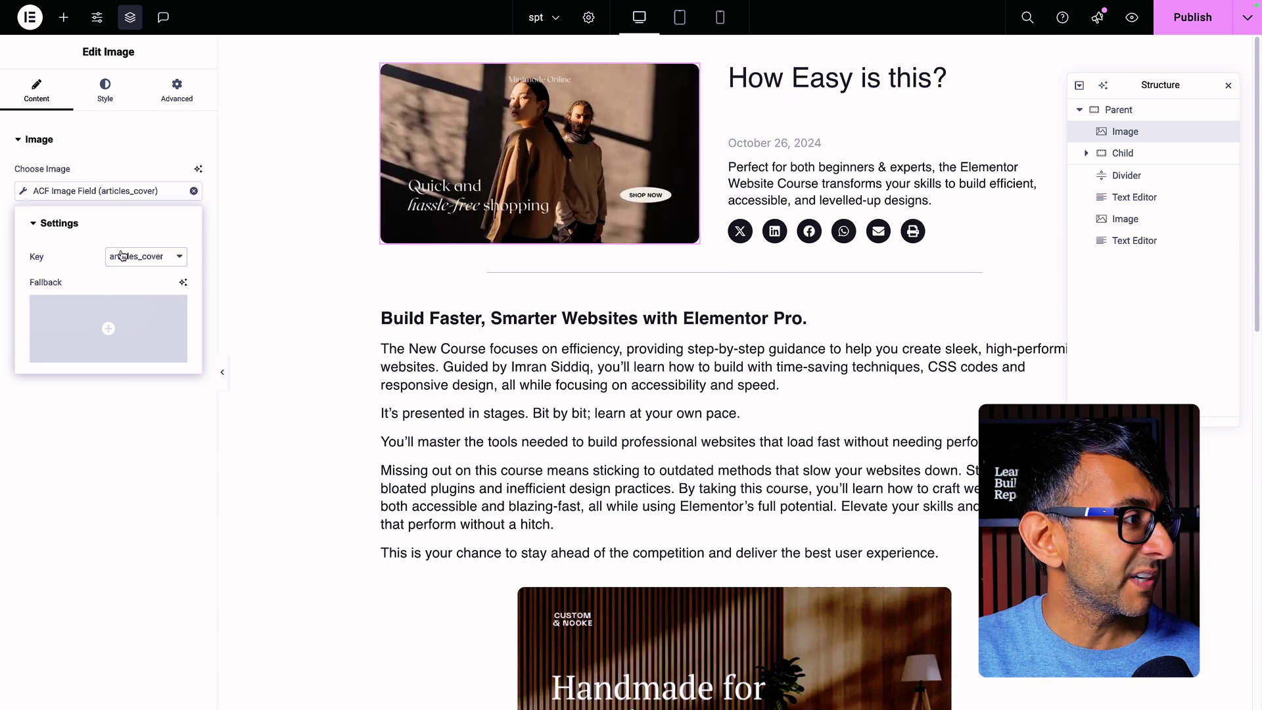
Step: Try articles_image_1 as the key of the template's cover image, and restore articles_cover
{"action": "left_click", "coordinate": [125, 257]}
{"action": "left_click", "coordinate": [147, 273]}
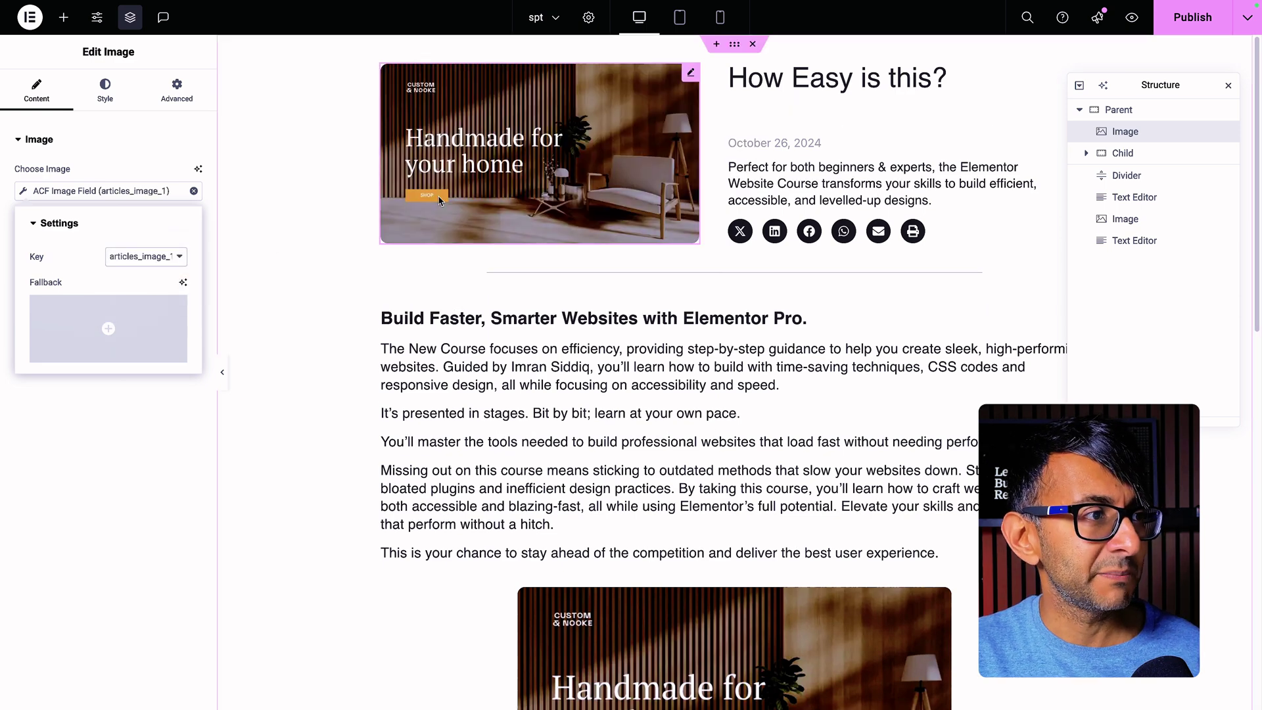
{"action": "left_click", "coordinate": [160, 261]}
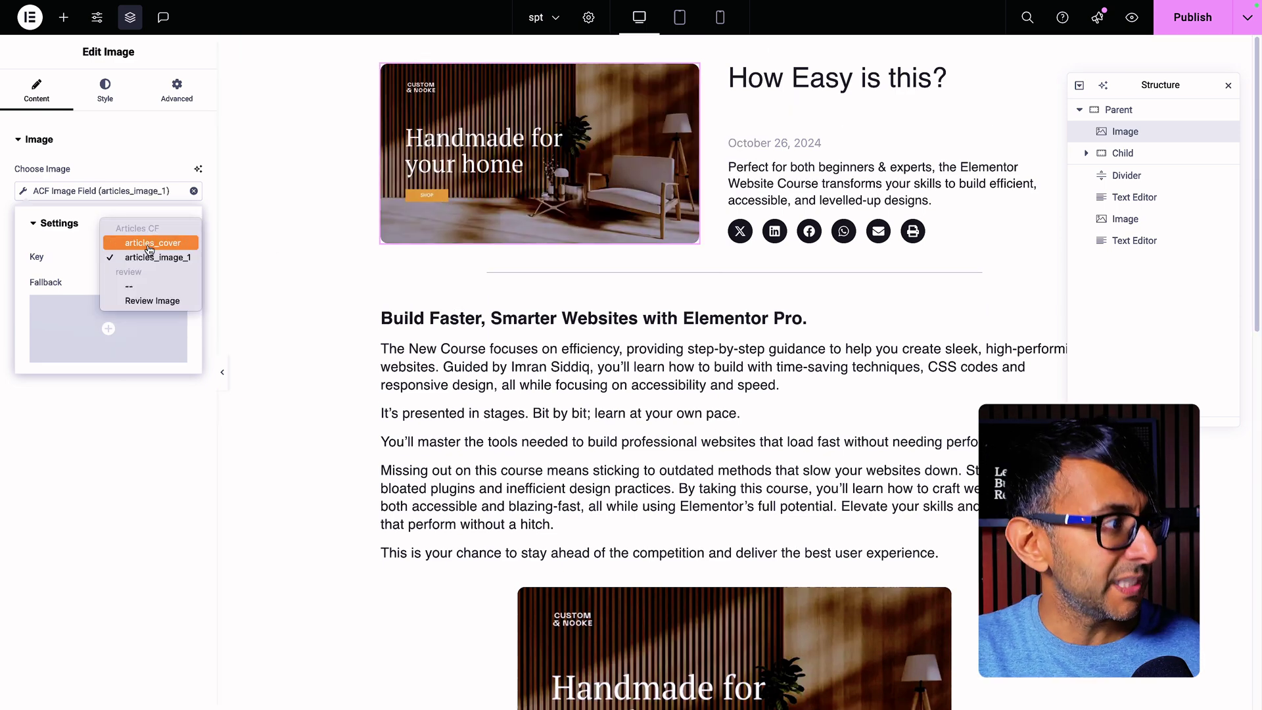
{"action": "left_click", "coordinate": [150, 244]}
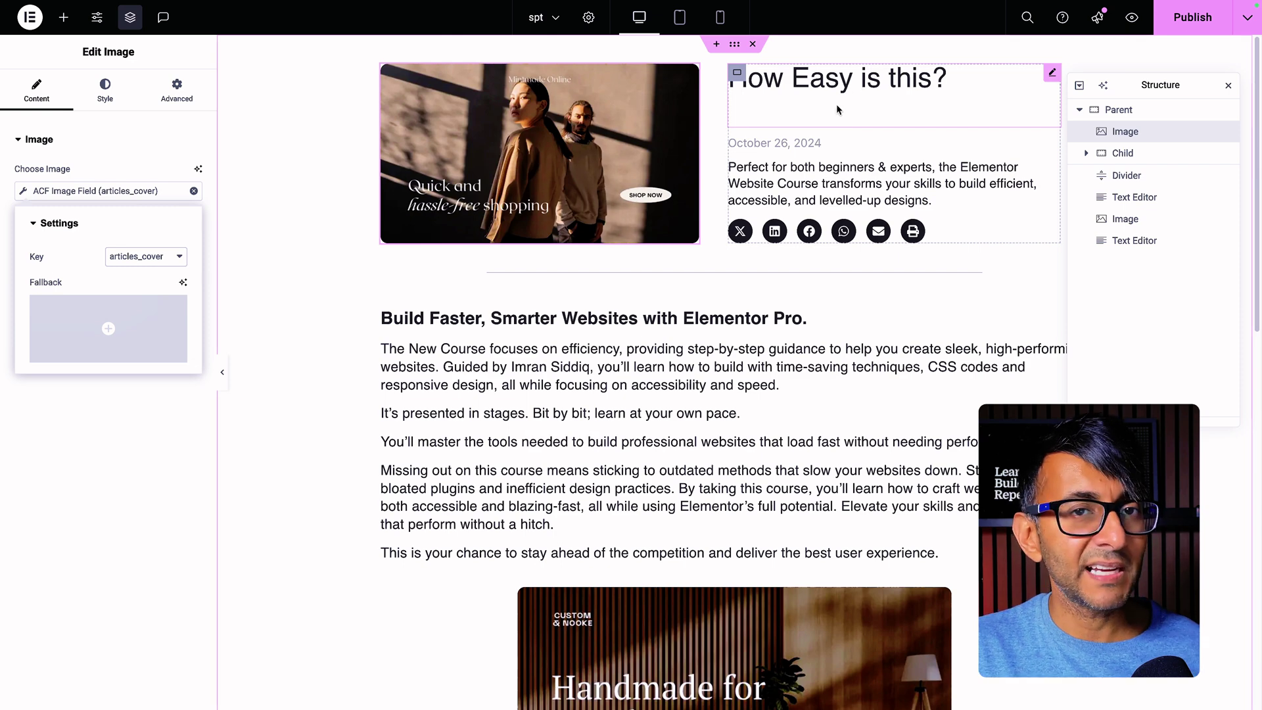
Step: Inspect the sources of the template's post title, date and intro text, including the ACF key choices for the intro
{"action": "left_click", "coordinate": [859, 79]}
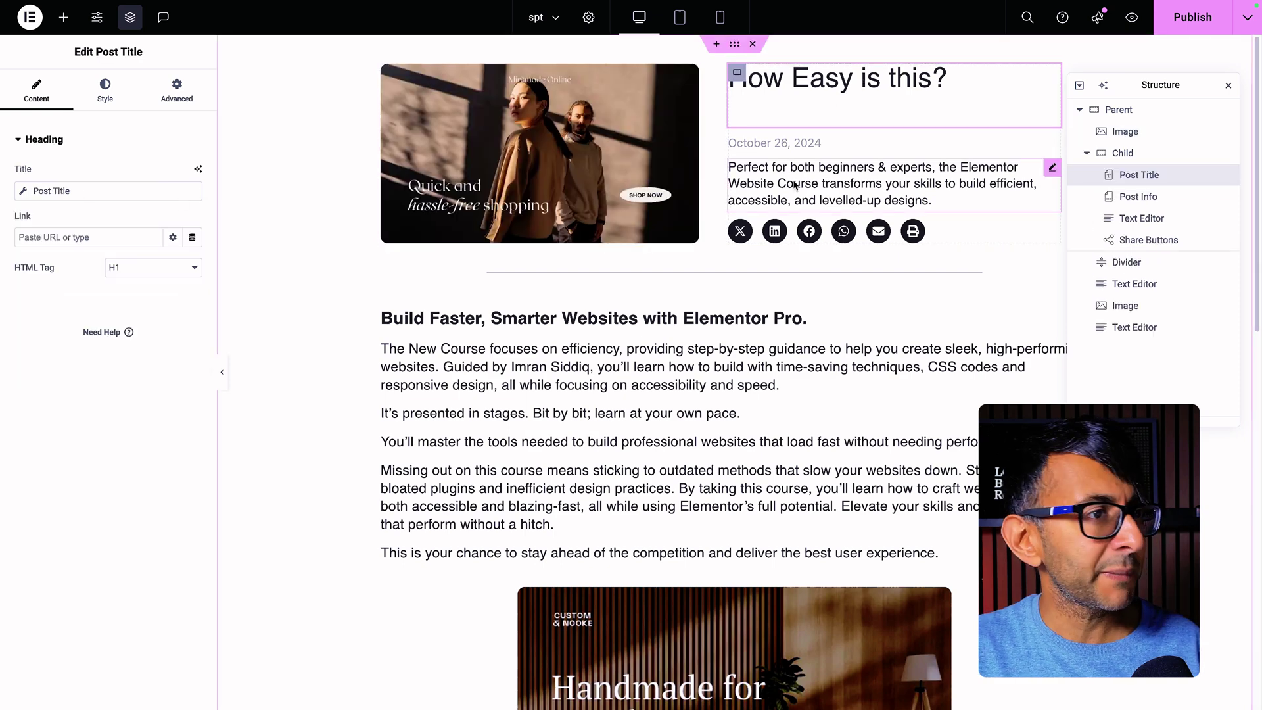
{"action": "left_click", "coordinate": [833, 142]}
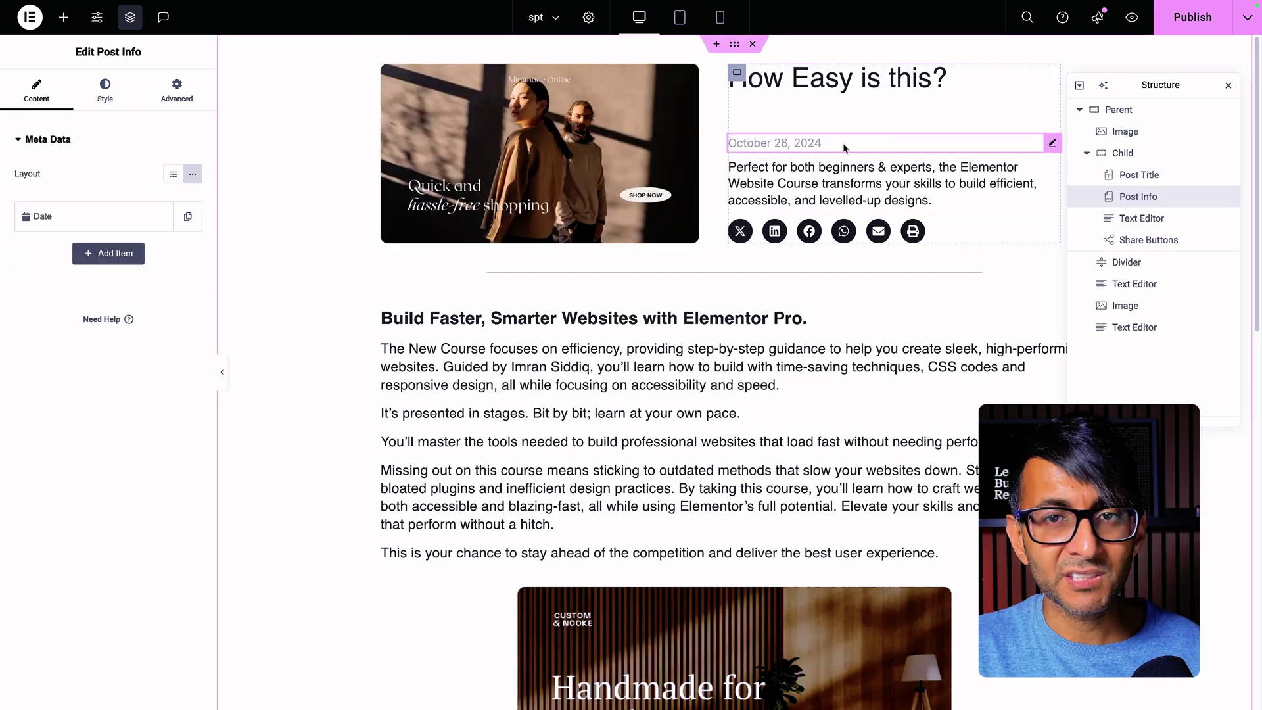
{"action": "left_click", "coordinate": [891, 183]}
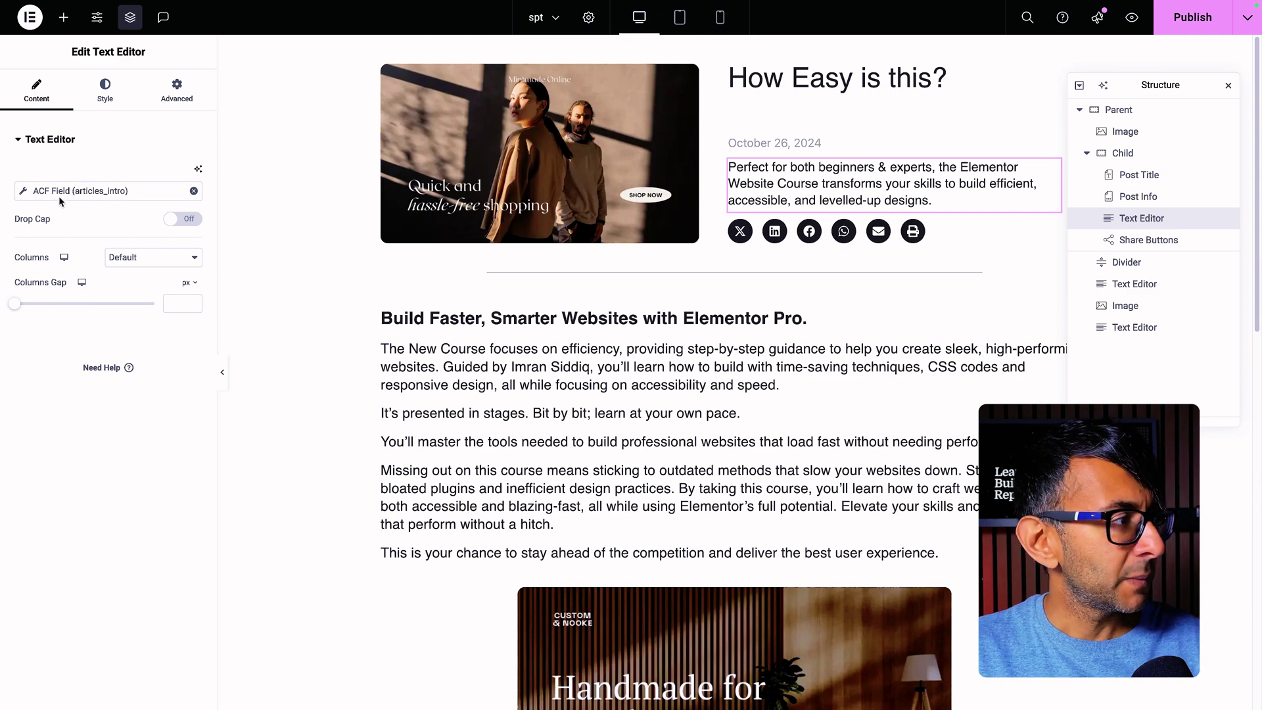
{"action": "left_click", "coordinate": [23, 192]}
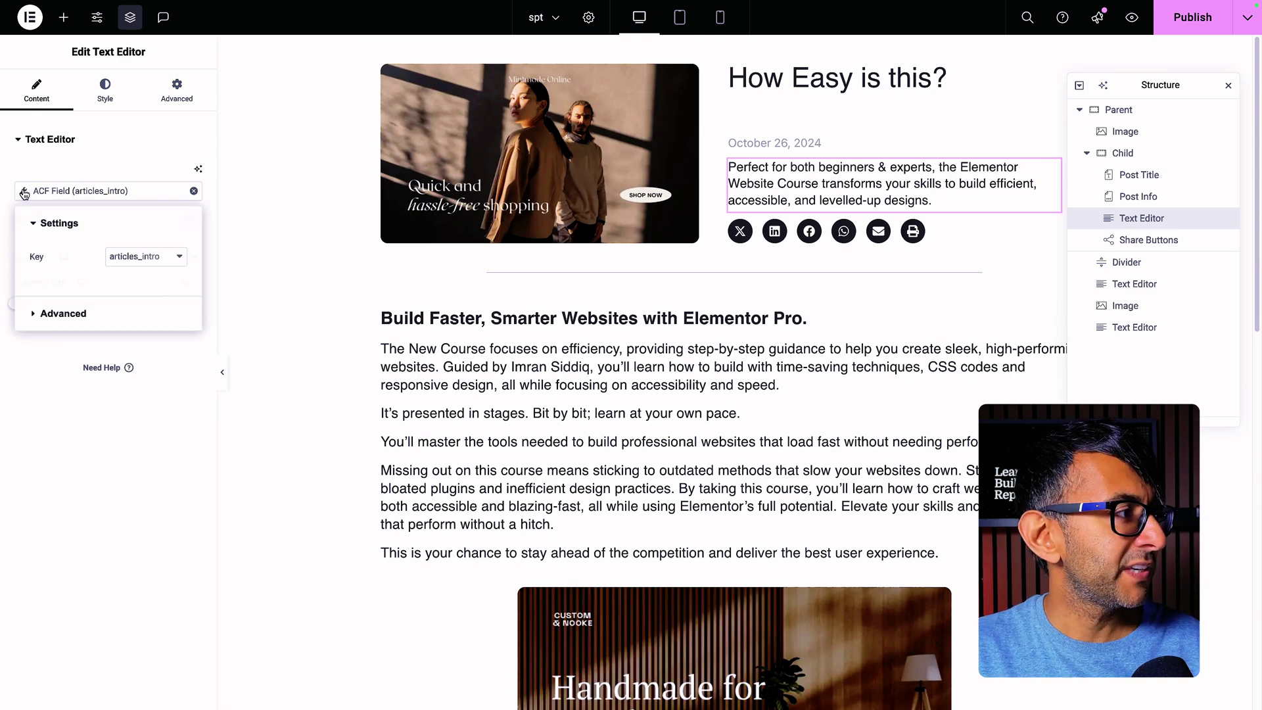
{"action": "left_click", "coordinate": [126, 257]}
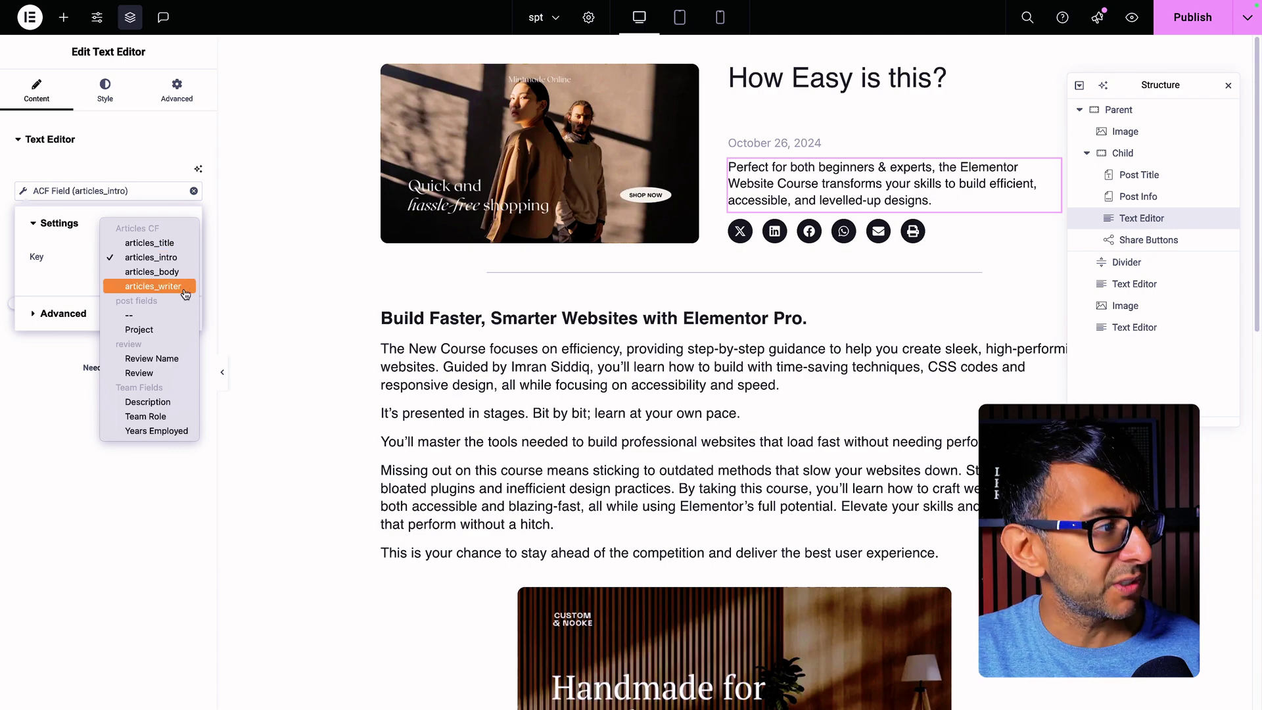
{"action": "left_click", "coordinate": [176, 259]}
{"action": "scroll", "coordinate": [690, 279], "scroll_direction": "down", "scroll_amount": 7}
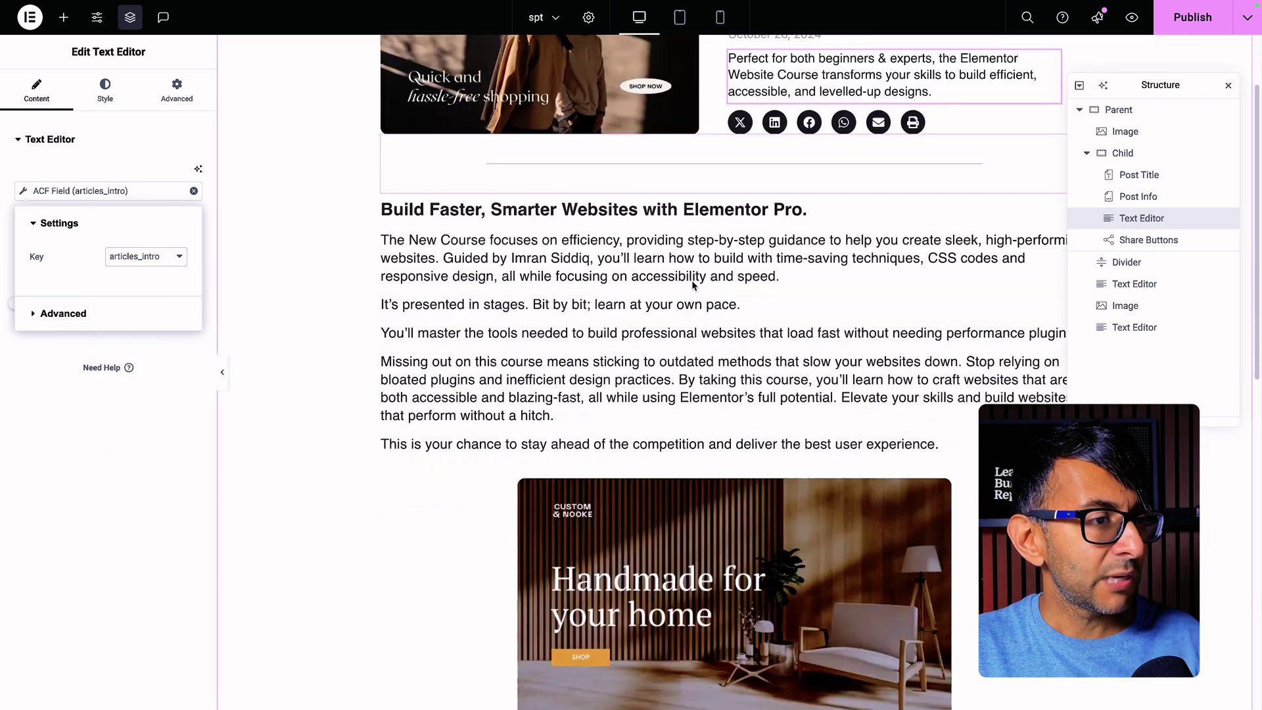
{"action": "scroll", "coordinate": [693, 283], "scroll_direction": "up", "scroll_amount": 7}
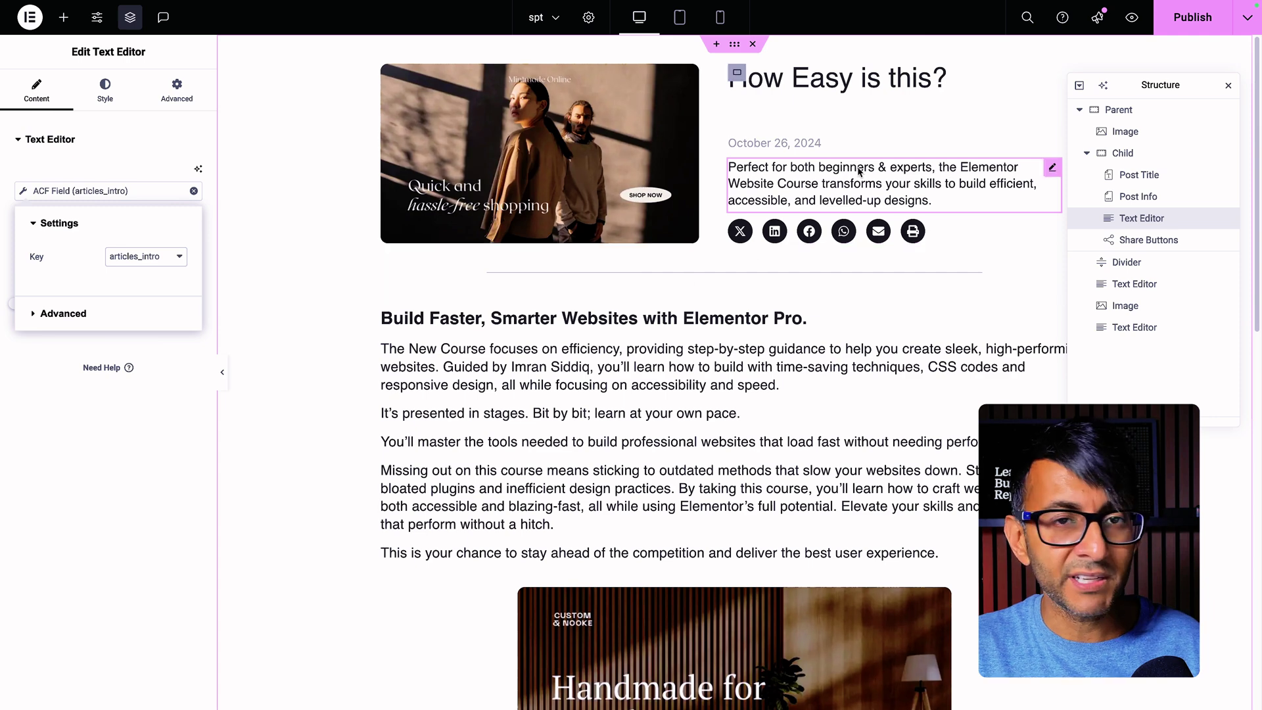
Step: Duplicate the intro Text Editor and set the ACF key of the upper copy to articles_writer
{"action": "right_click", "coordinate": [821, 175]}
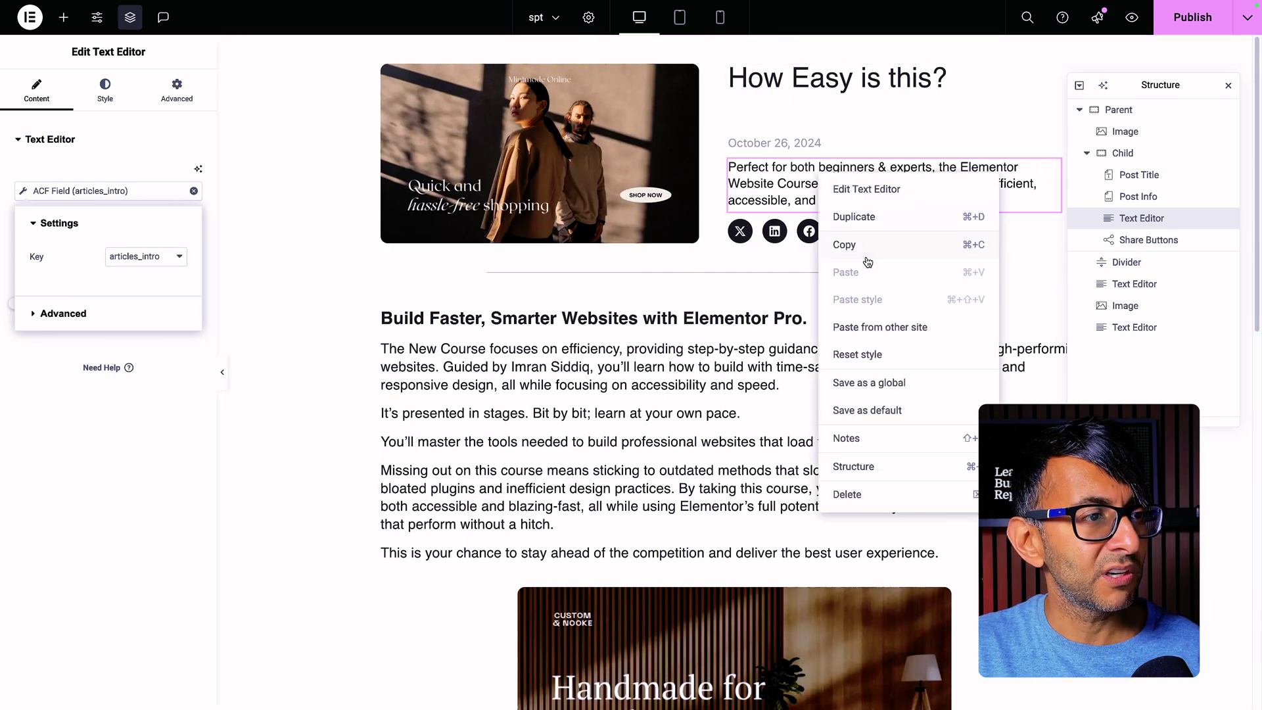
{"action": "left_click", "coordinate": [865, 219]}
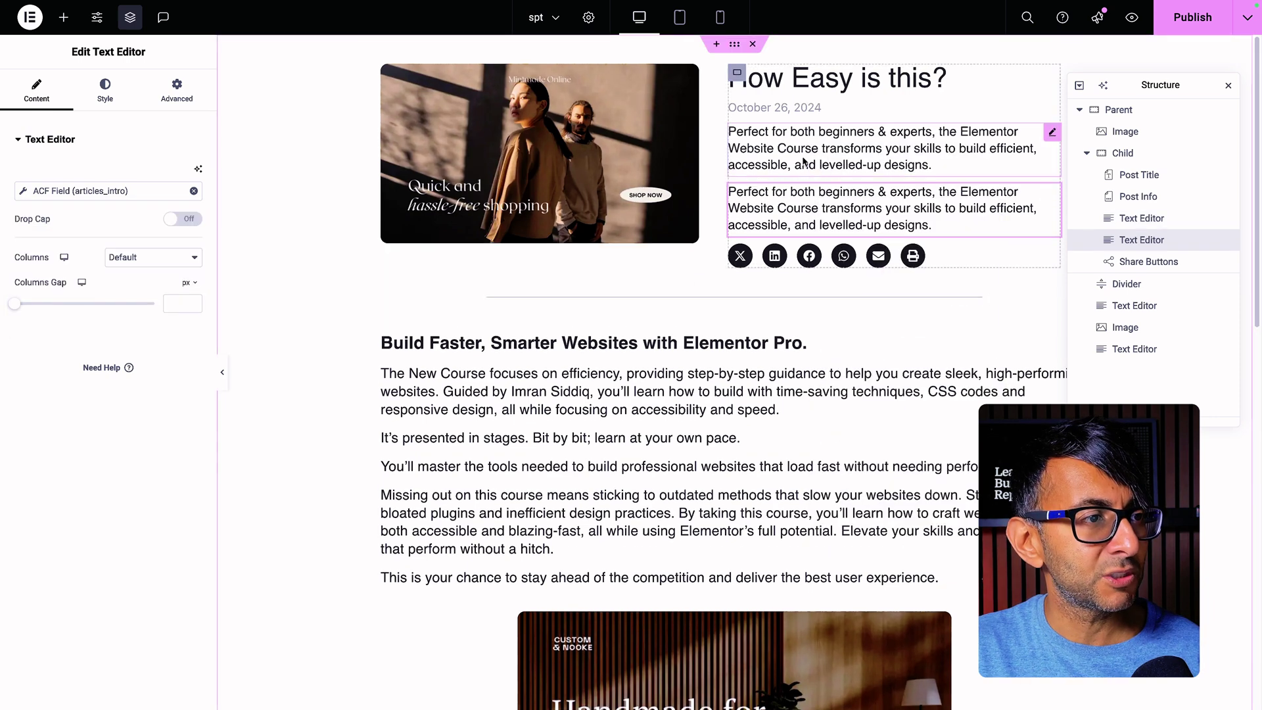
{"action": "left_click", "coordinate": [24, 198]}
{"action": "left_click", "coordinate": [144, 259]}
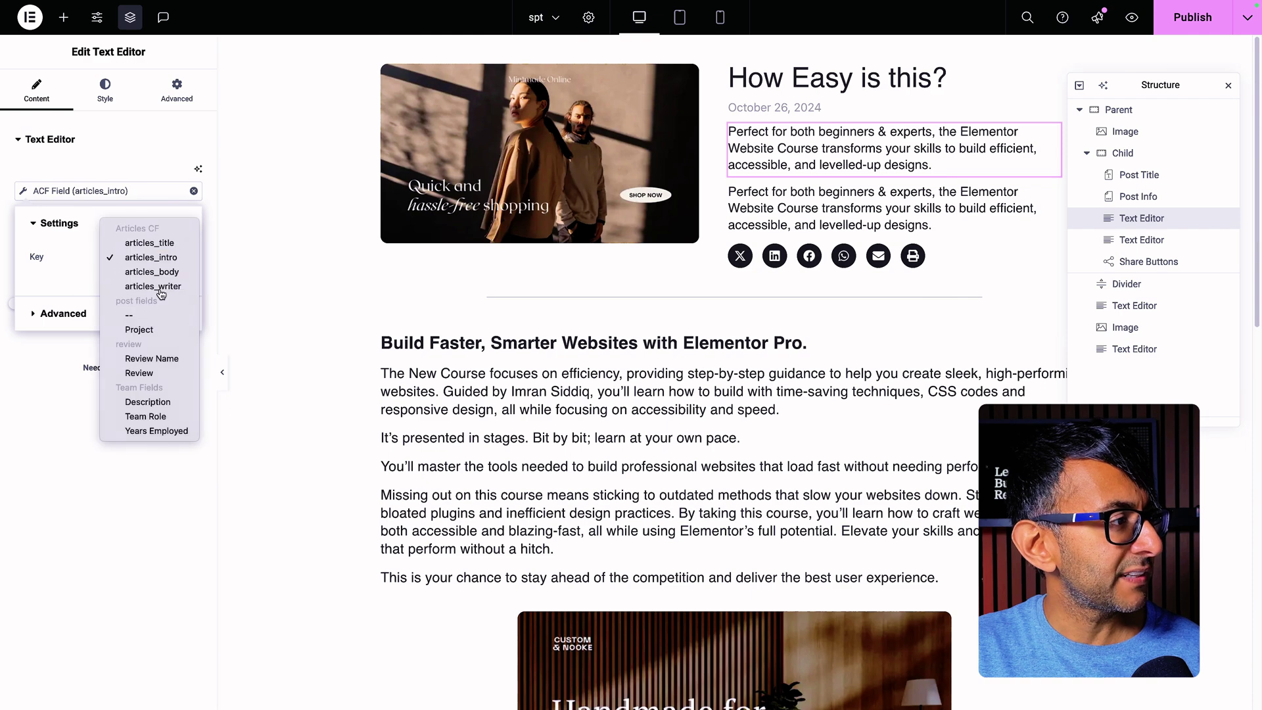
{"action": "left_click", "coordinate": [148, 289]}
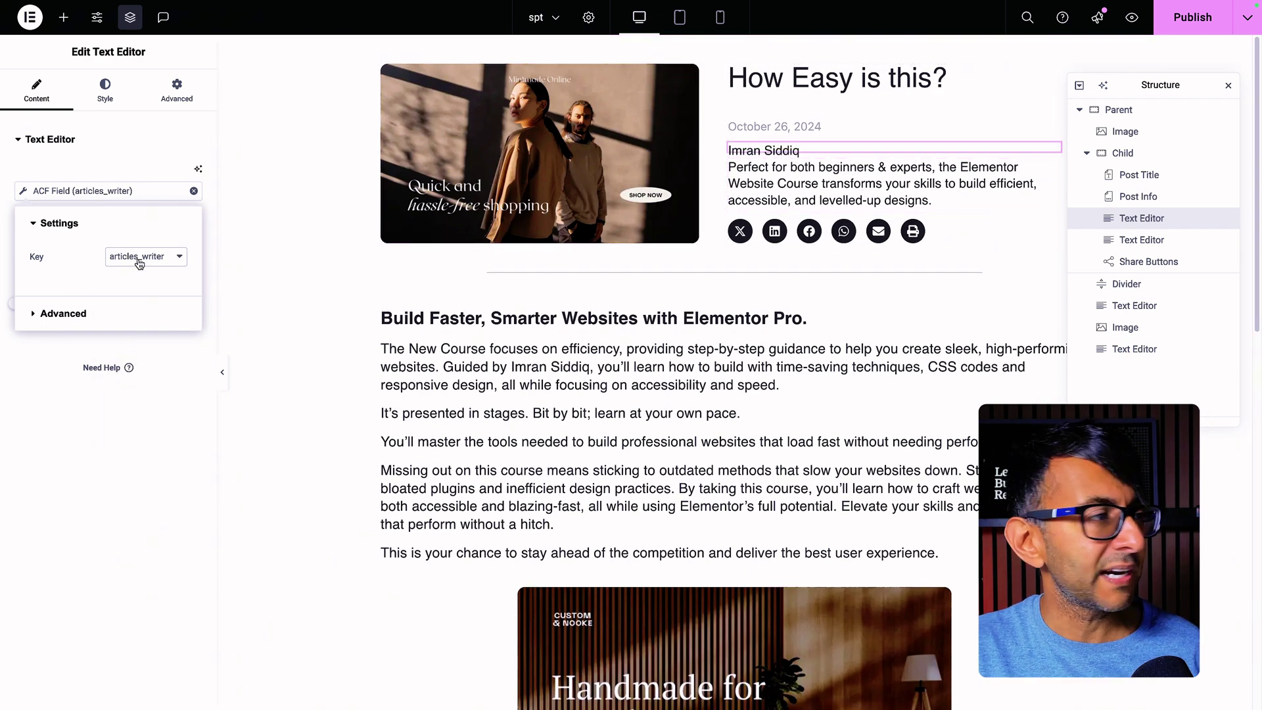
Step: Add "Author: " as the text before the articles_writer field
{"action": "left_click", "coordinate": [33, 315]}
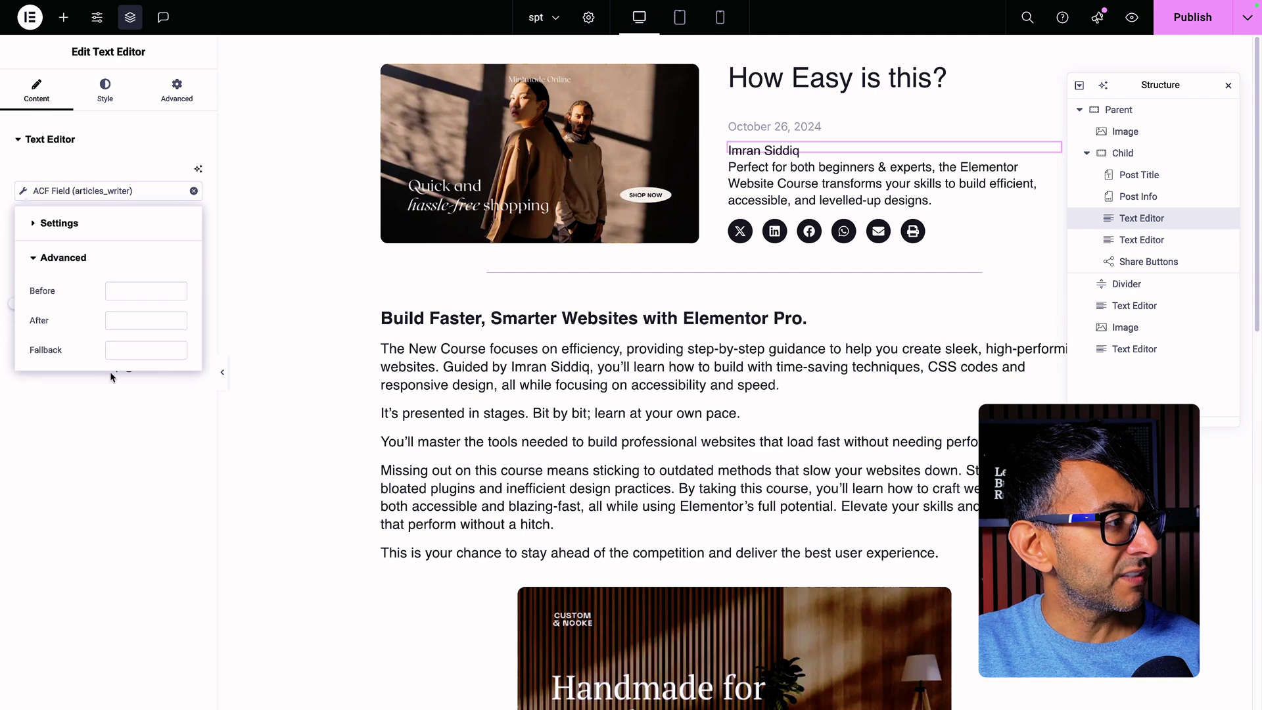
{"action": "left_click", "coordinate": [123, 291]}
{"action": "type", "text": "Author:"}
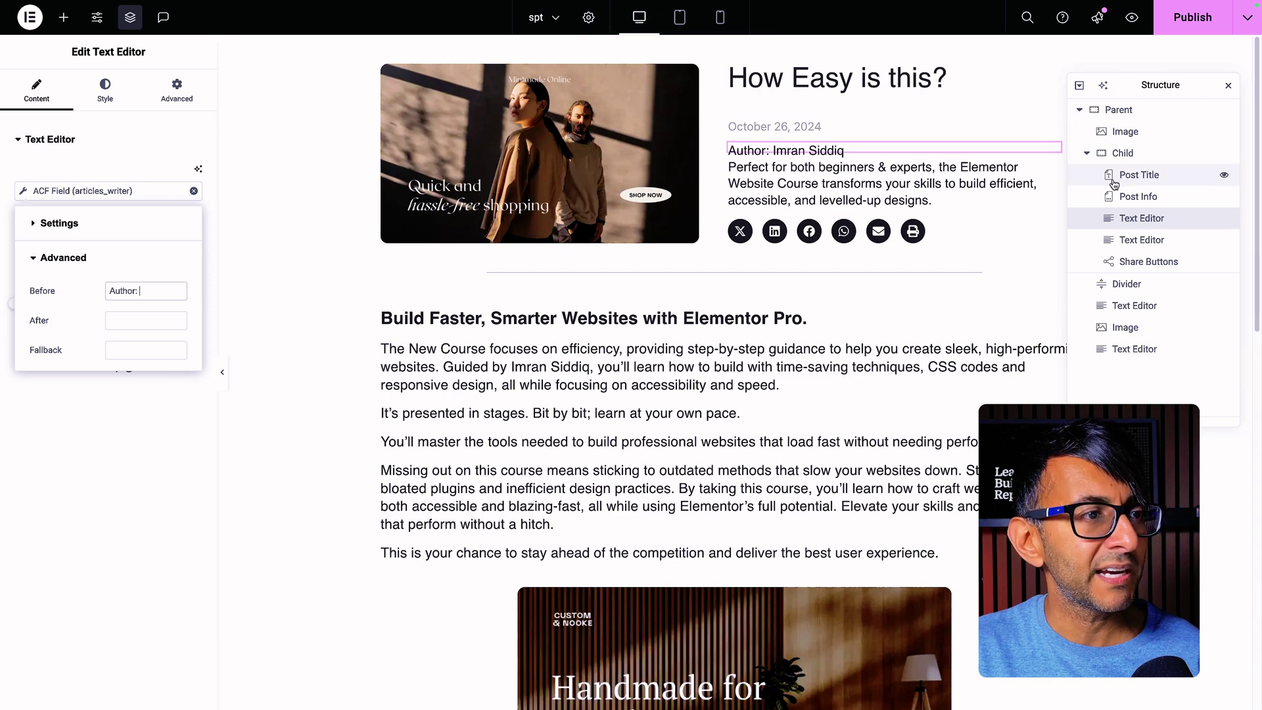
Step: Inspect the share buttons and the ACF sources of both body texts and the mid-page image in the template
{"action": "left_click", "coordinate": [949, 230]}
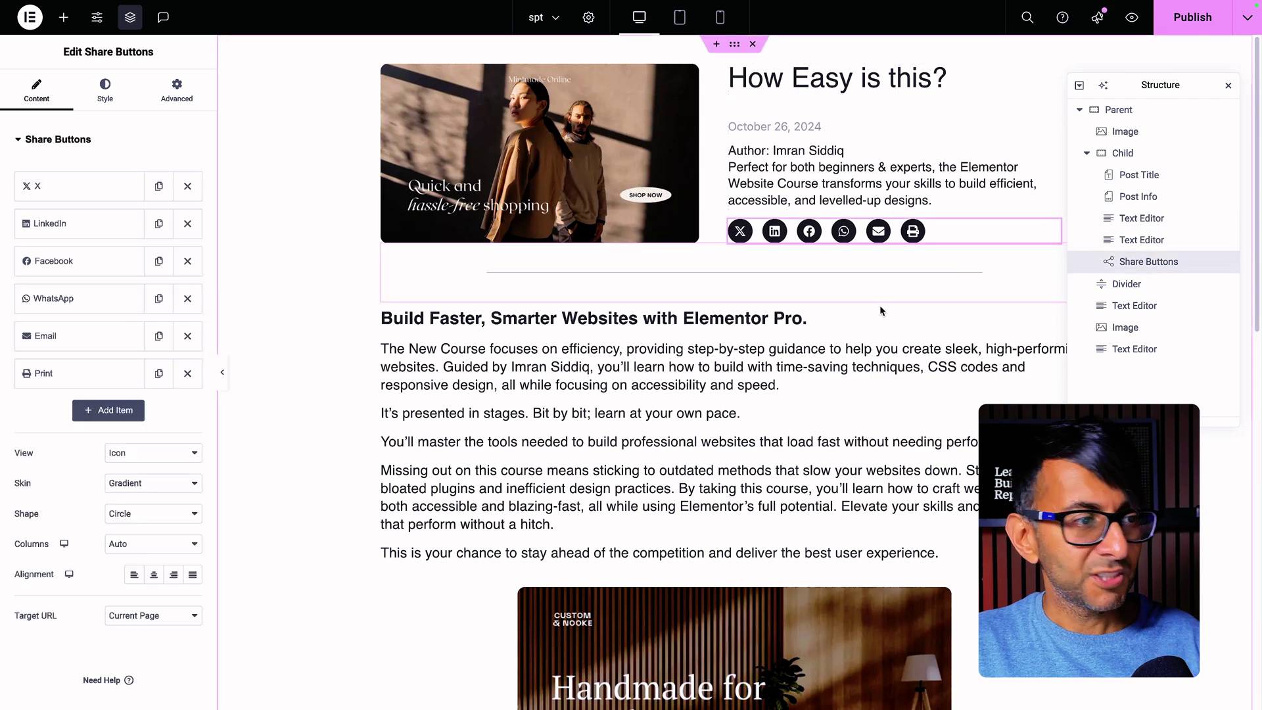
{"action": "left_click", "coordinate": [835, 311]}
{"action": "left_click", "coordinate": [26, 192]}
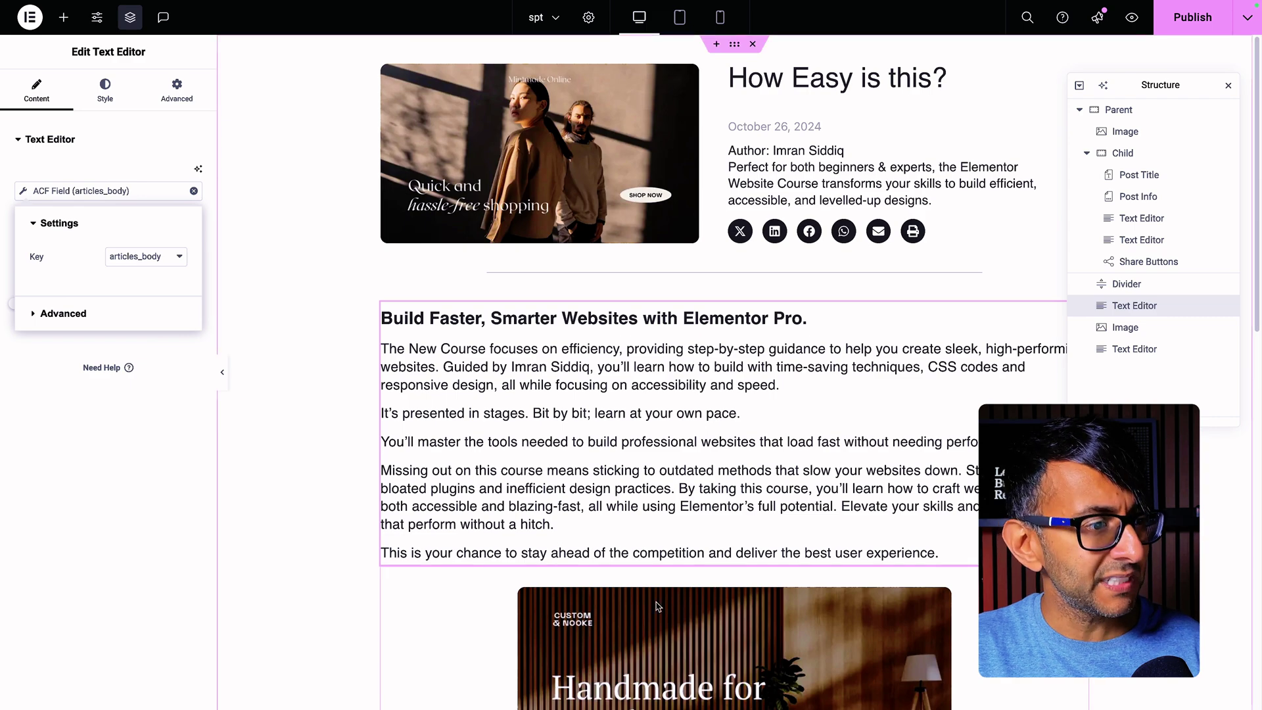
{"action": "scroll", "coordinate": [676, 538], "scroll_direction": "down", "scroll_amount": 3}
{"action": "left_click", "coordinate": [676, 537]}
{"action": "scroll", "coordinate": [675, 538], "scroll_direction": "down", "scroll_amount": 7}
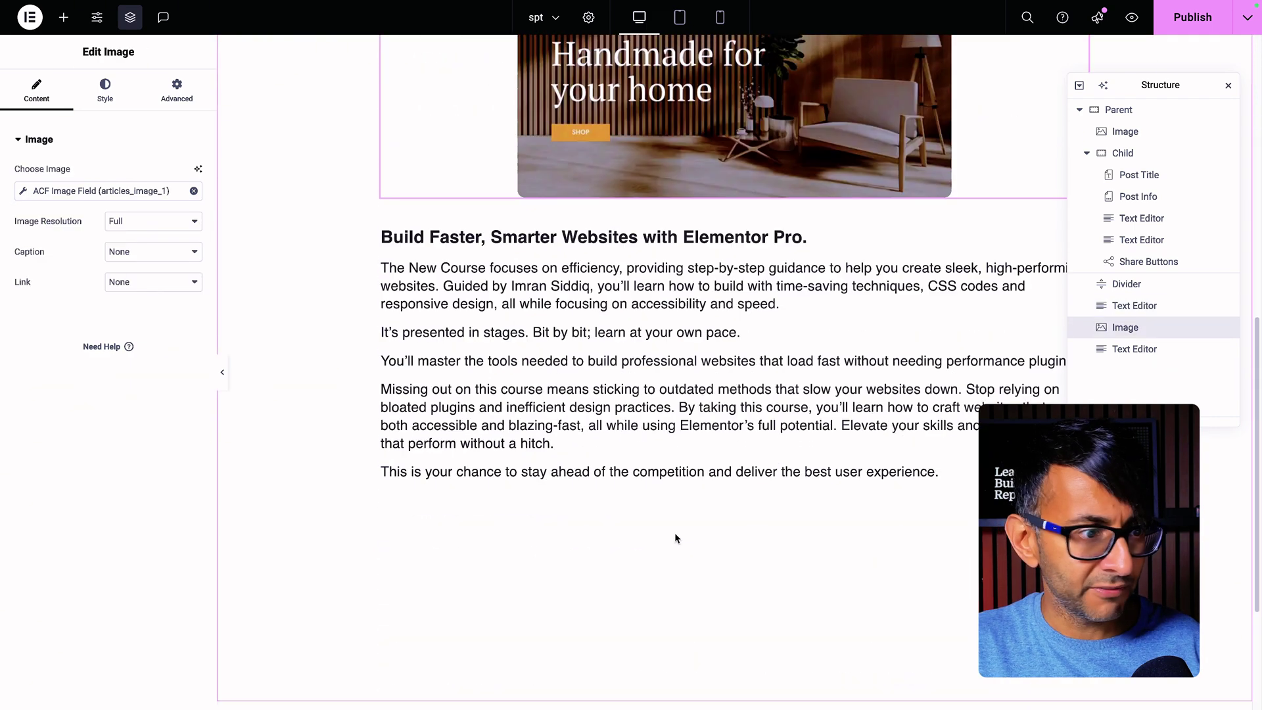
{"action": "left_click", "coordinate": [649, 366]}
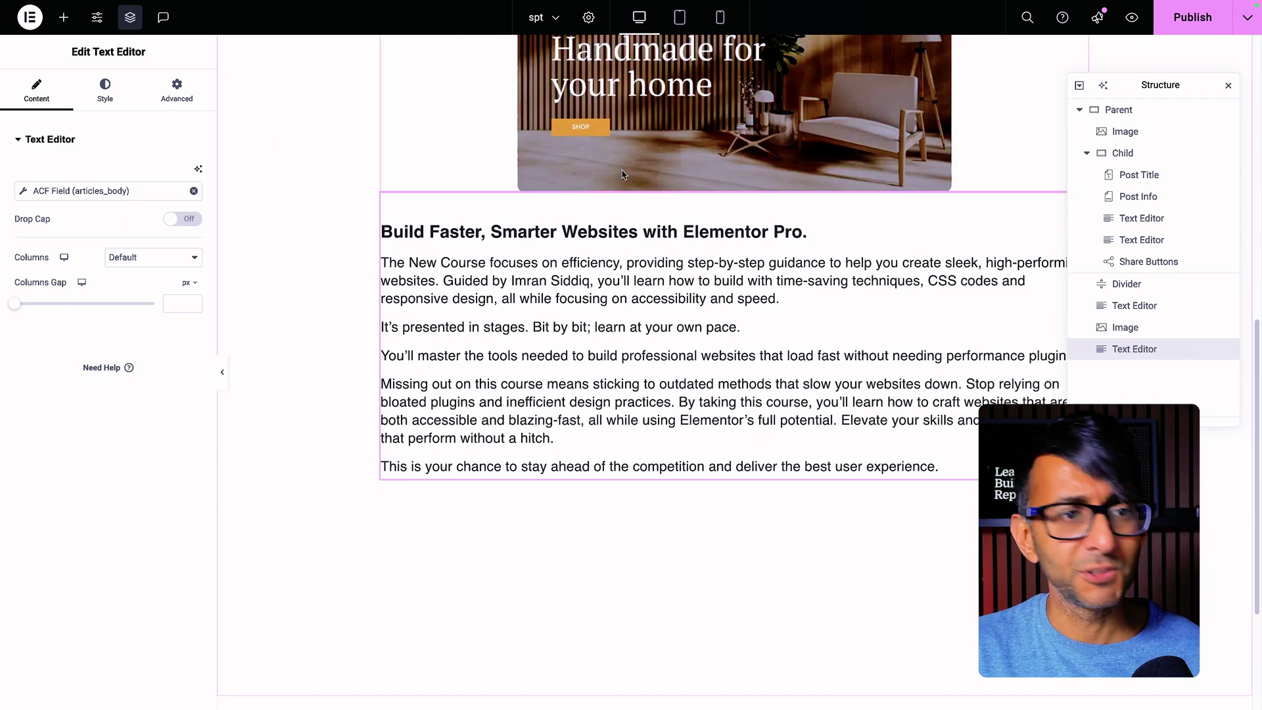
{"action": "scroll", "coordinate": [656, 191], "scroll_direction": "up", "scroll_amount": 8}
{"action": "scroll", "coordinate": [730, 314], "scroll_direction": "up", "scroll_amount": 1}
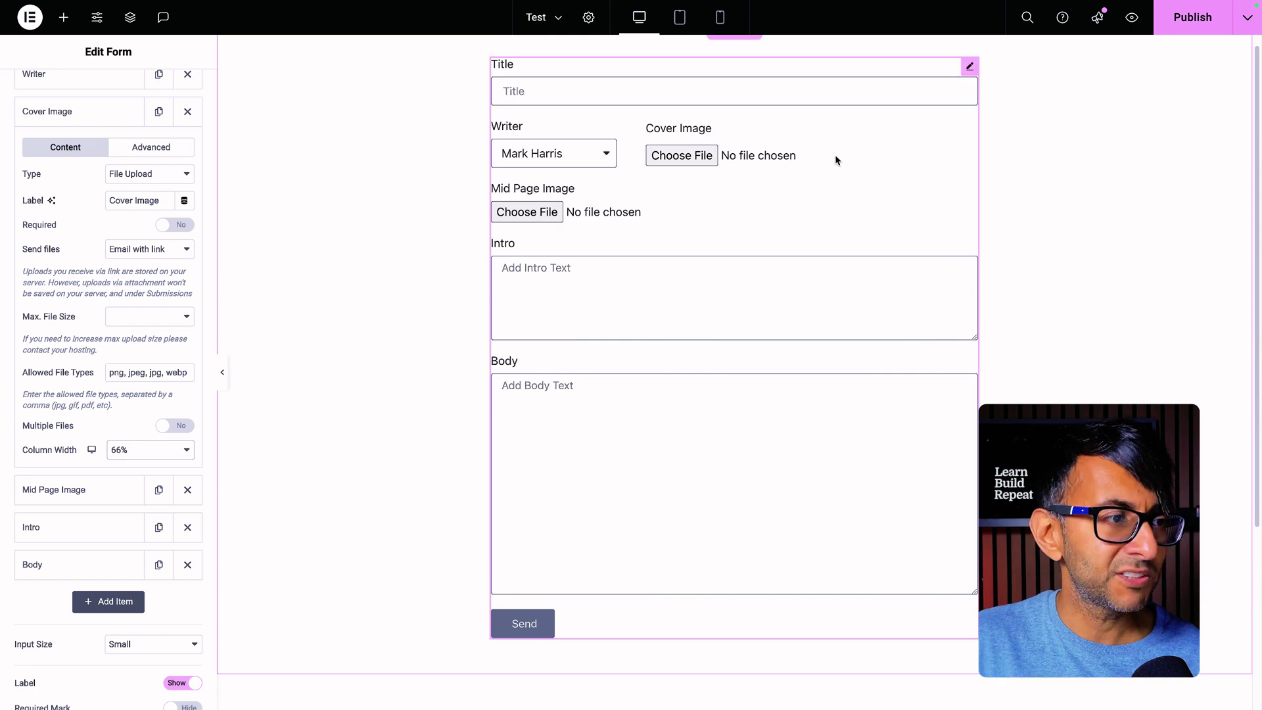
Step: Add a display condition to the form with Role as its criterion and Is as the operator, and check the selectable user roles
{"action": "scroll", "coordinate": [155, 394], "scroll_direction": "up", "scroll_amount": 4}
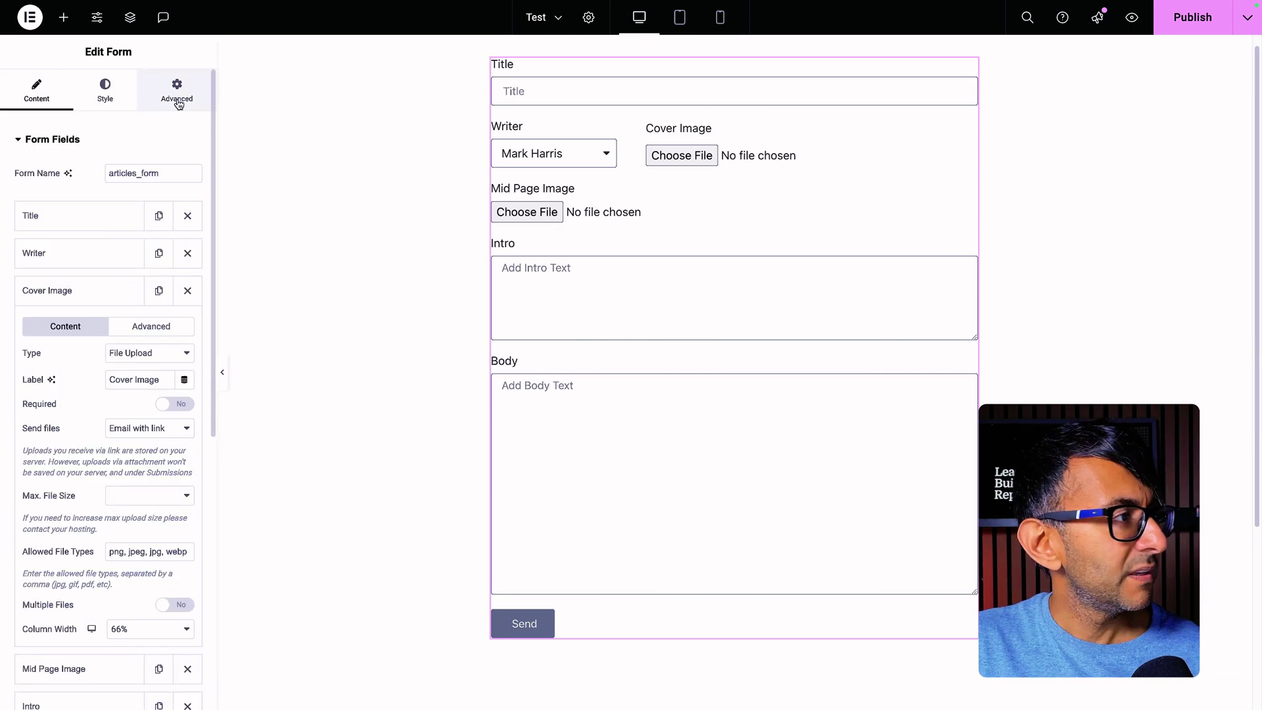
{"action": "left_click", "coordinate": [174, 89]}
{"action": "scroll", "coordinate": [131, 460], "scroll_direction": "down", "scroll_amount": 5}
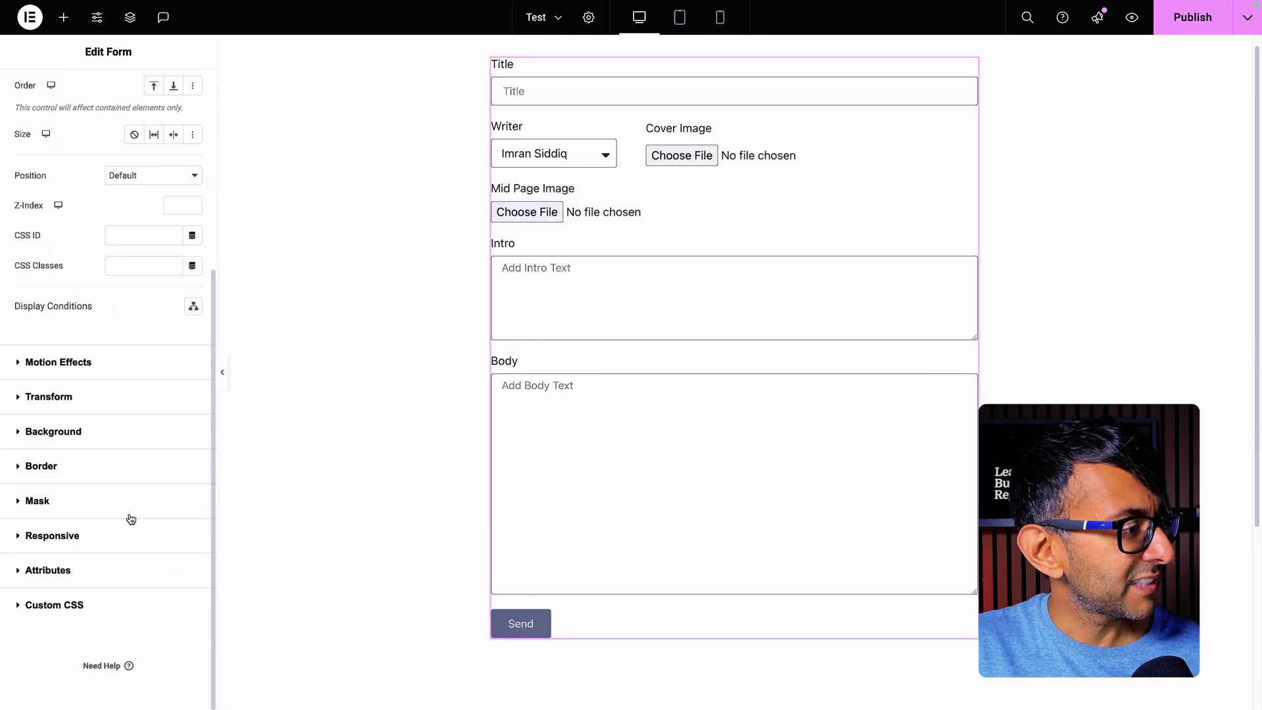
{"action": "left_click", "coordinate": [193, 309]}
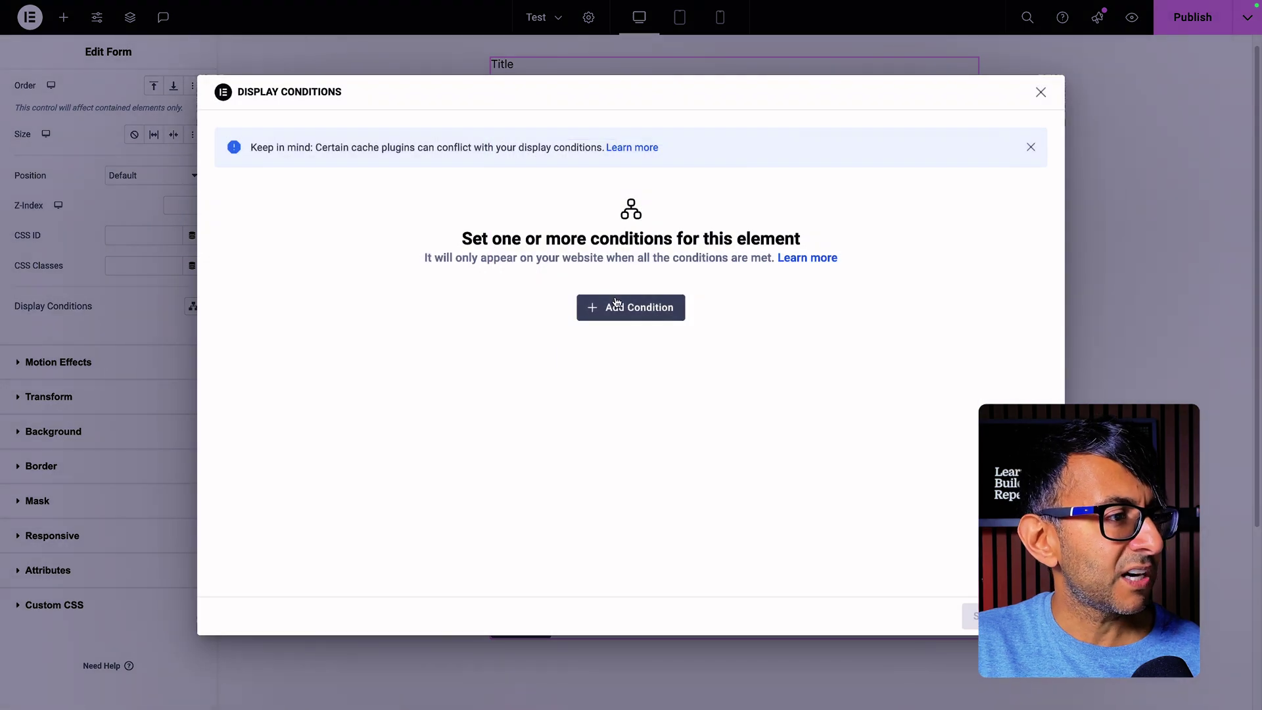
{"action": "left_click", "coordinate": [617, 305]}
{"action": "left_click", "coordinate": [494, 317]}
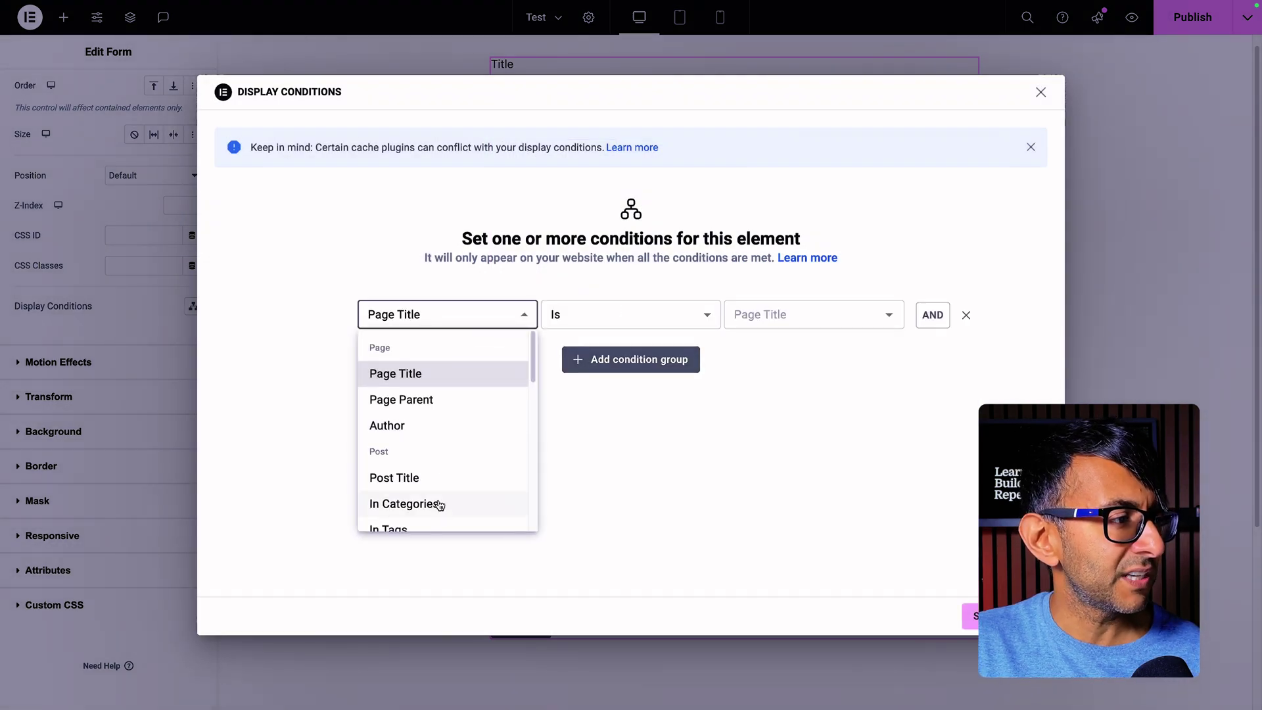
{"action": "left_click_drag", "start_coordinate": [534, 355], "coordinate": [545, 435]}
{"action": "left_click", "coordinate": [453, 433]}
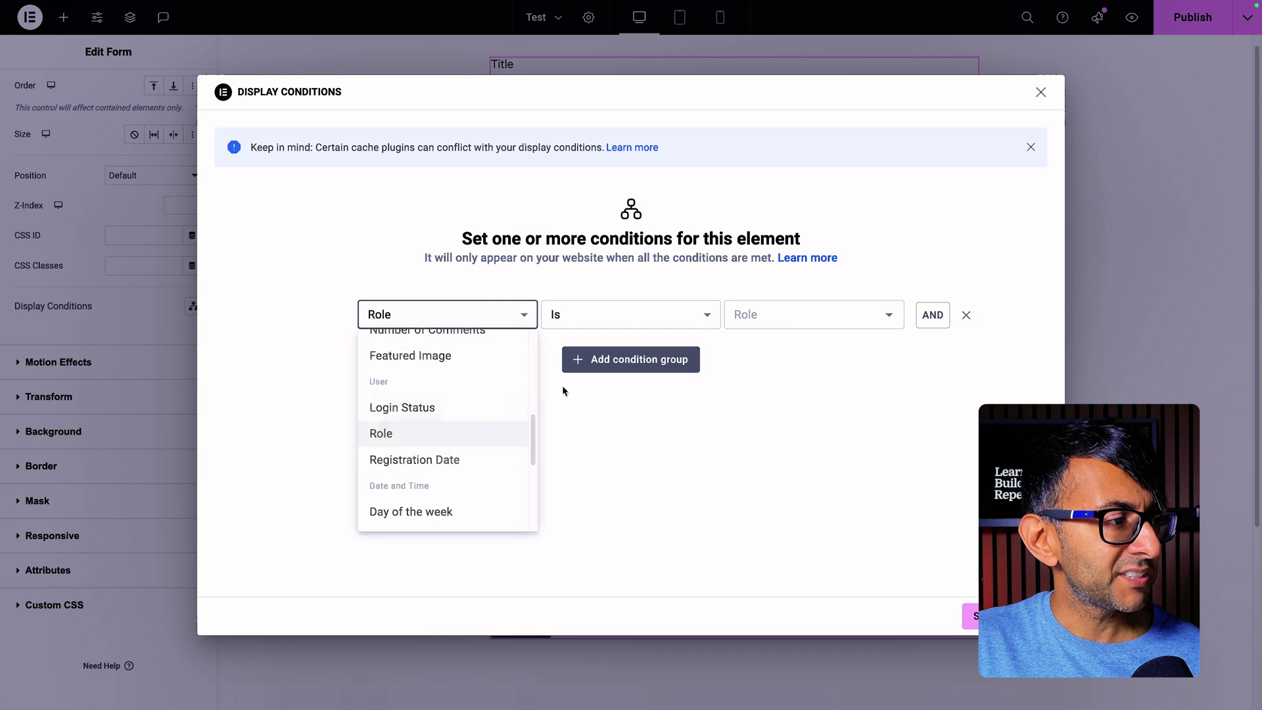
{"action": "left_click", "coordinate": [748, 307]}
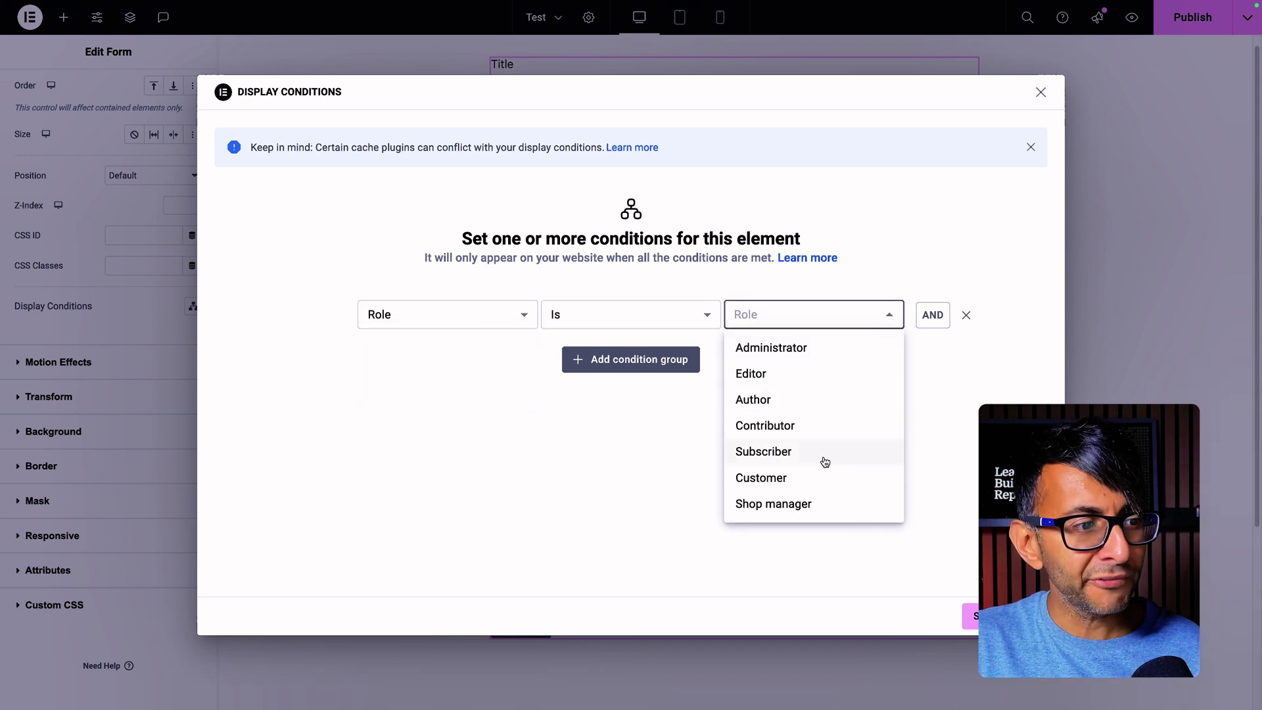
{"action": "left_click", "coordinate": [558, 470]}
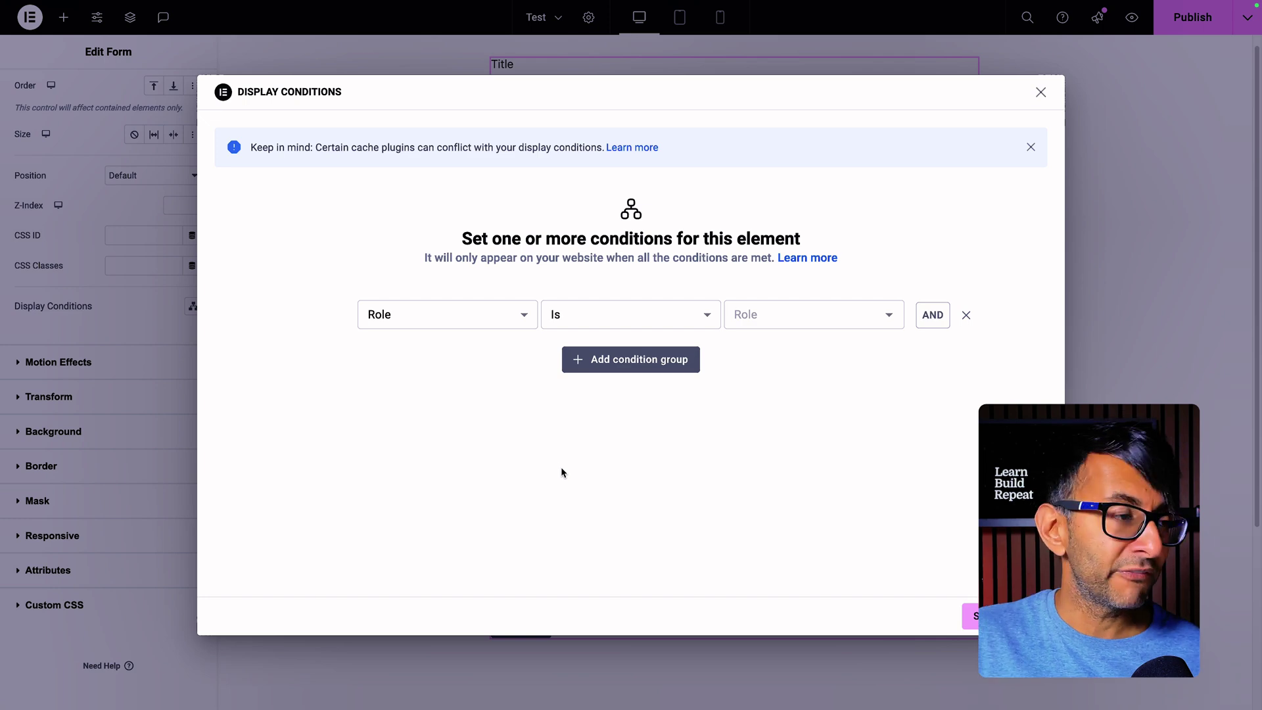
Step: Review the other criteria available for the display condition and close the conditions dialog without saving
{"action": "left_click", "coordinate": [501, 315]}
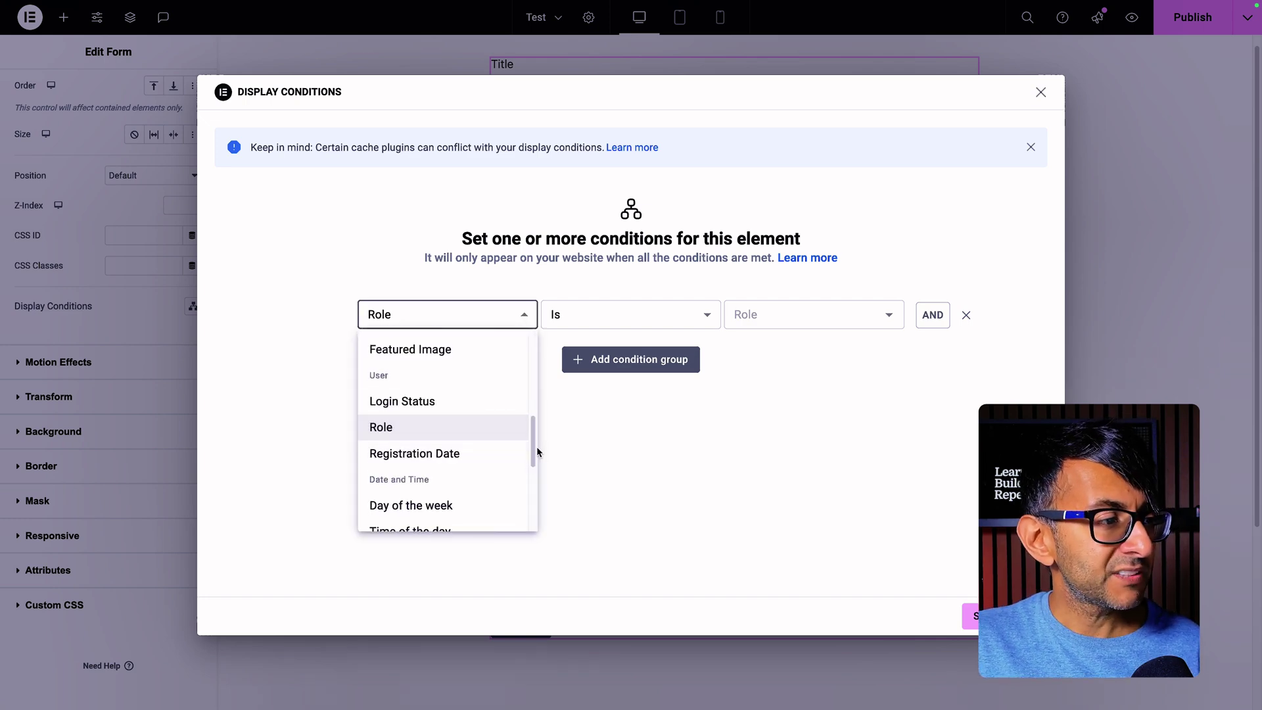
{"action": "left_click_drag", "start_coordinate": [535, 451], "coordinate": [545, 346]}
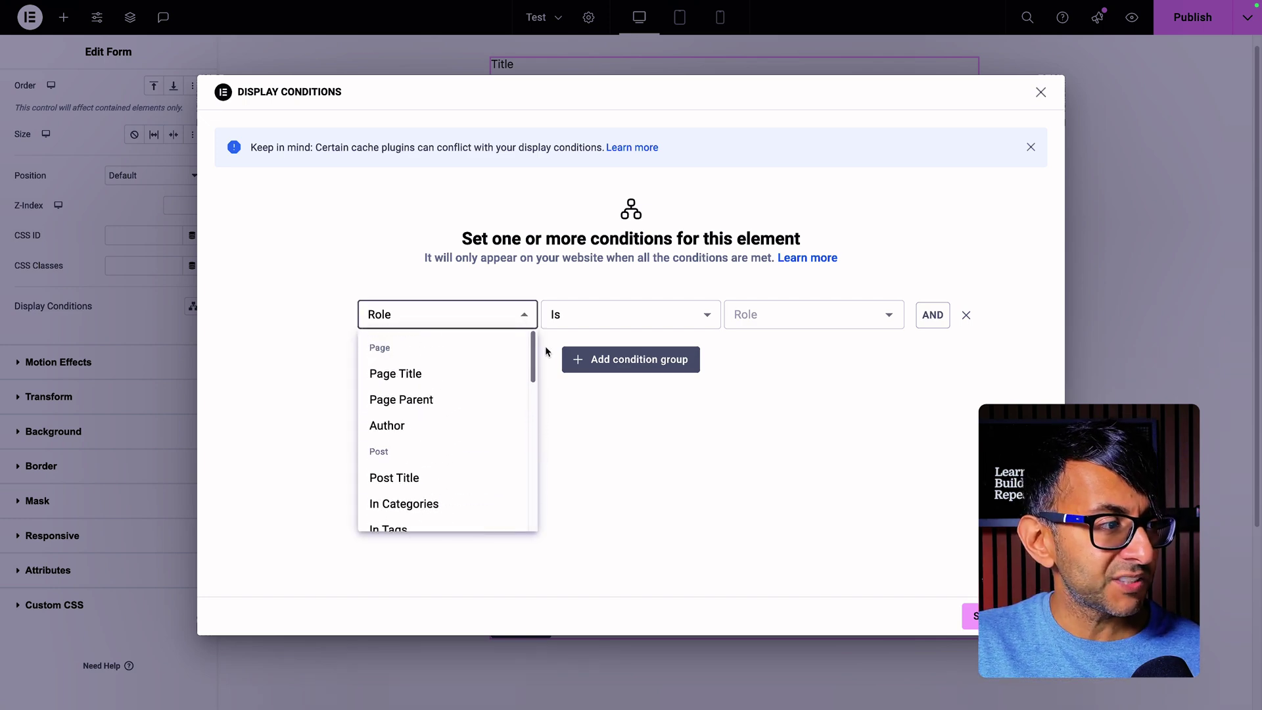
{"action": "left_click", "coordinate": [640, 455]}
{"action": "left_click", "coordinate": [1071, 246]}
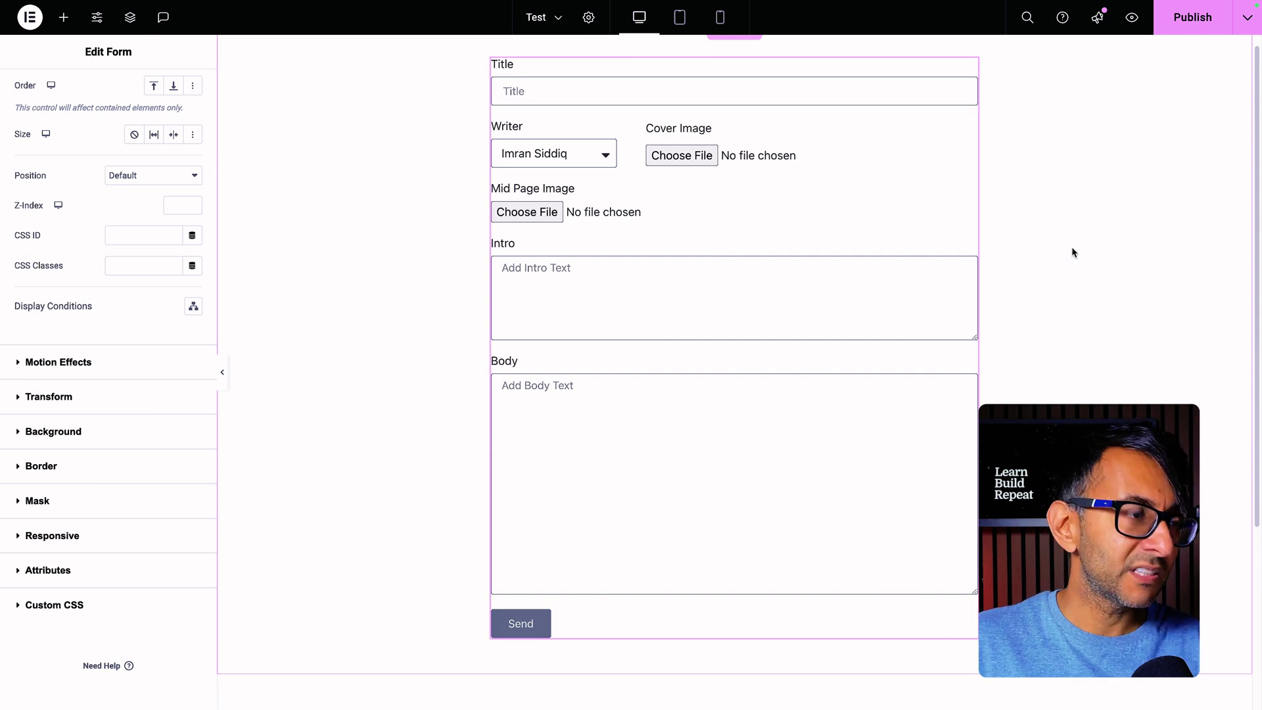
Step: Check the writer choices offered in the form's Writer field
{"action": "left_click", "coordinate": [584, 156]}
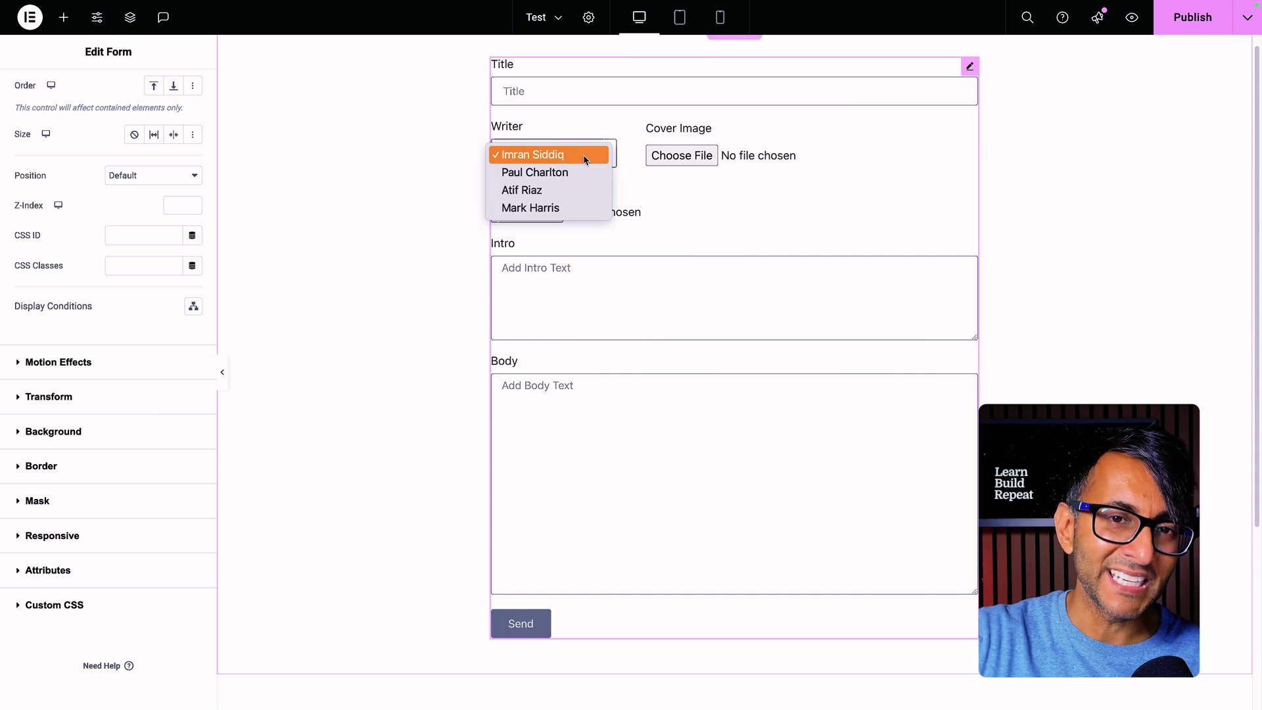
{"action": "left_click", "coordinate": [586, 156]}
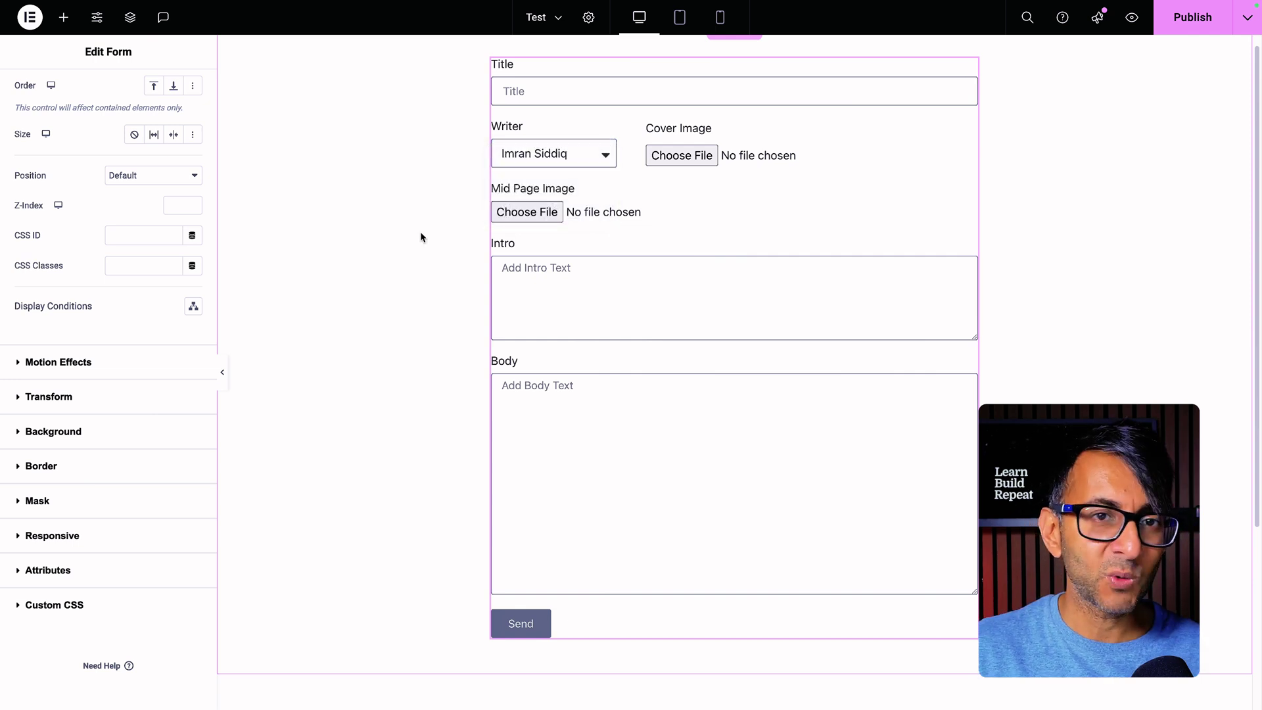